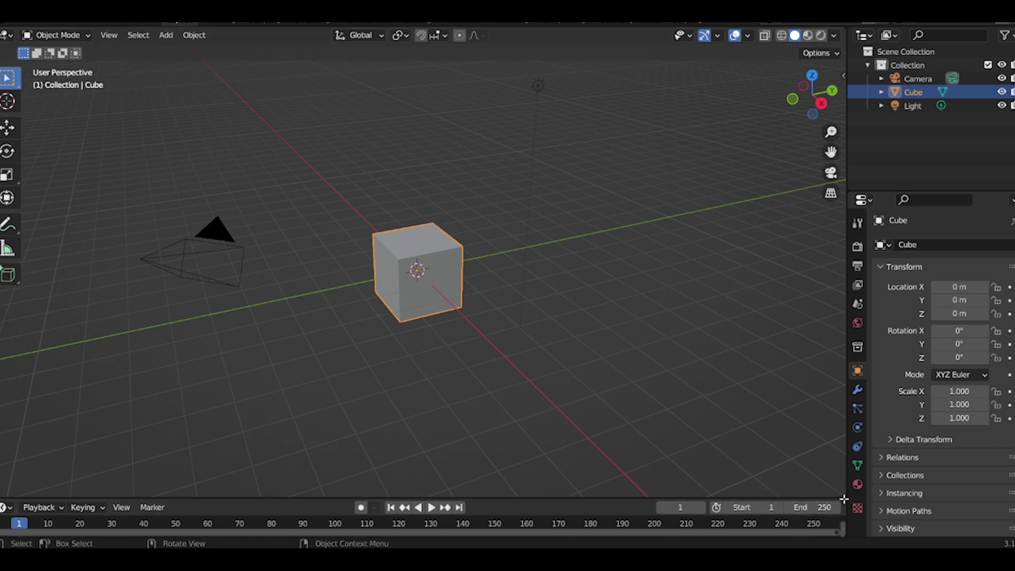
Split off a second area below the 3D viewport and adjust the borders so it has usable height above the timeline.
left_click_drag(842, 497, 792, 443)
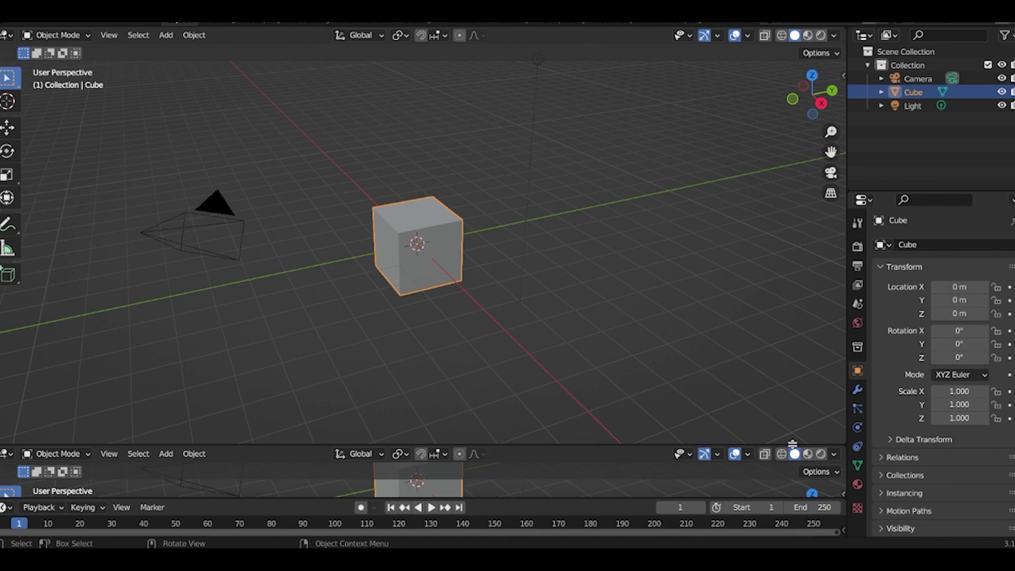
left_click_drag(792, 443, 777, 459)
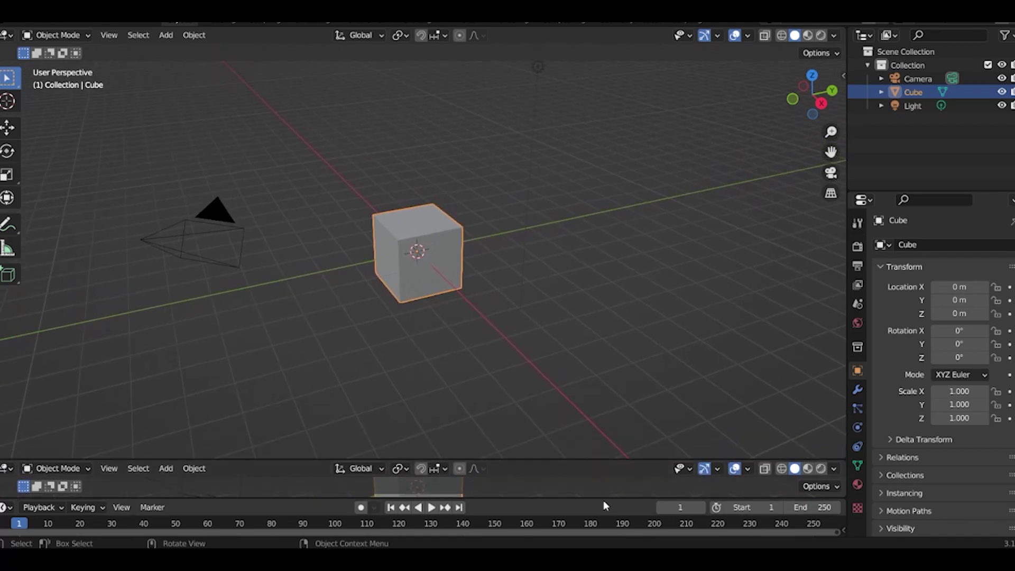
left_click_drag(605, 498, 625, 437)
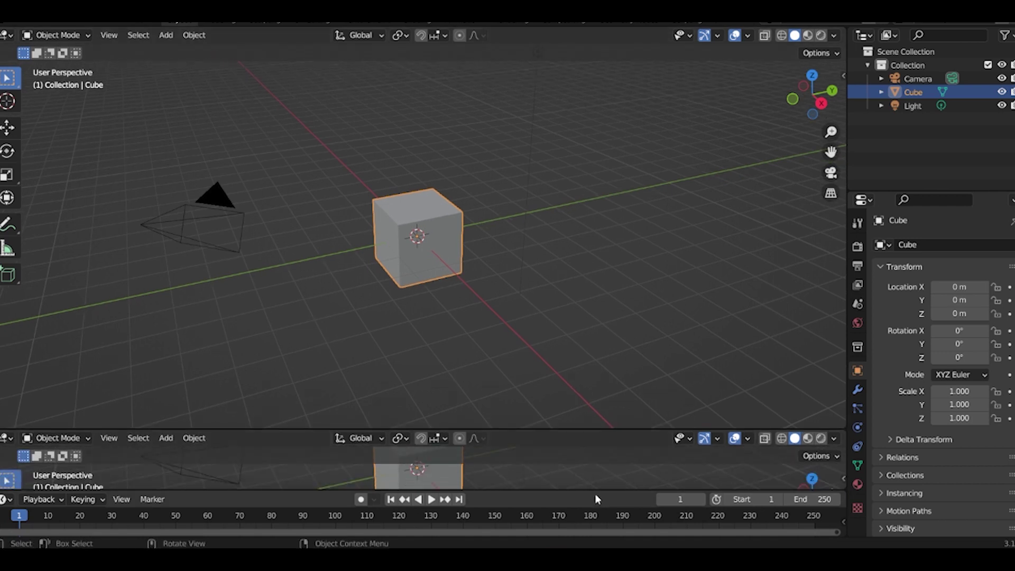
left_click_drag(596, 491, 616, 447)
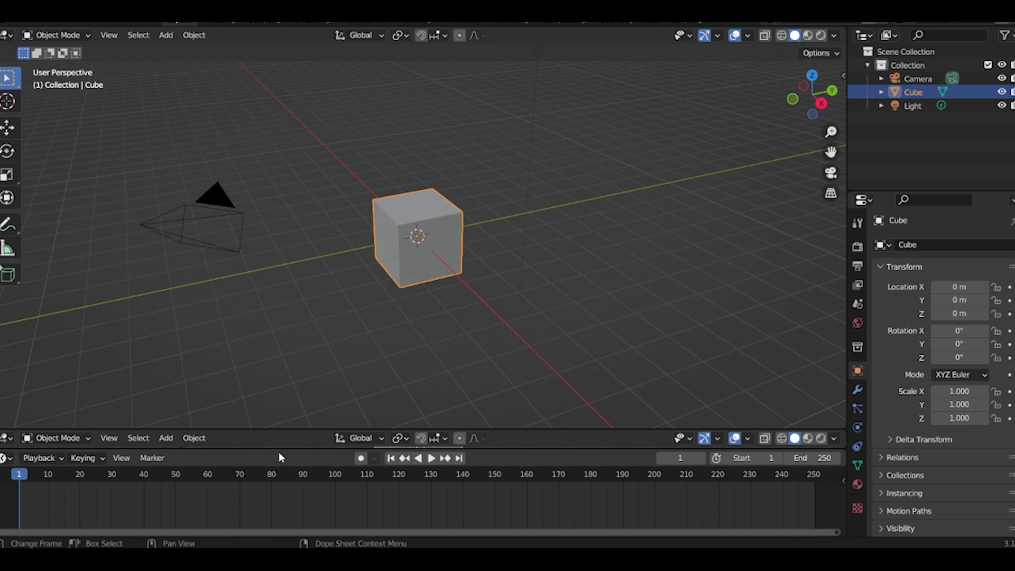
left_click_drag(283, 447, 281, 507)
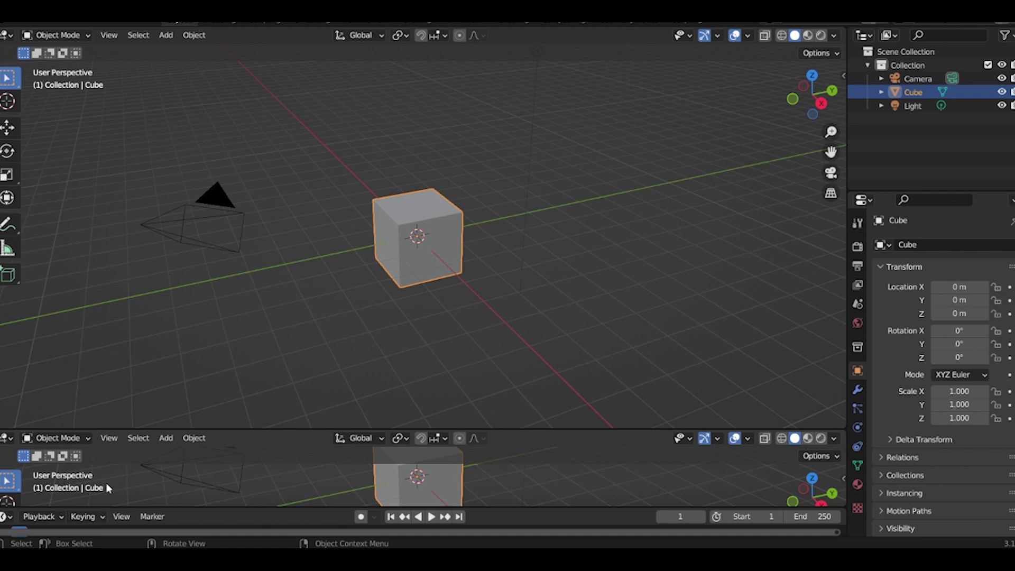
Change the new lower area to a Dope Sheet and set its mode to Action Editor.
left_click(10, 439)
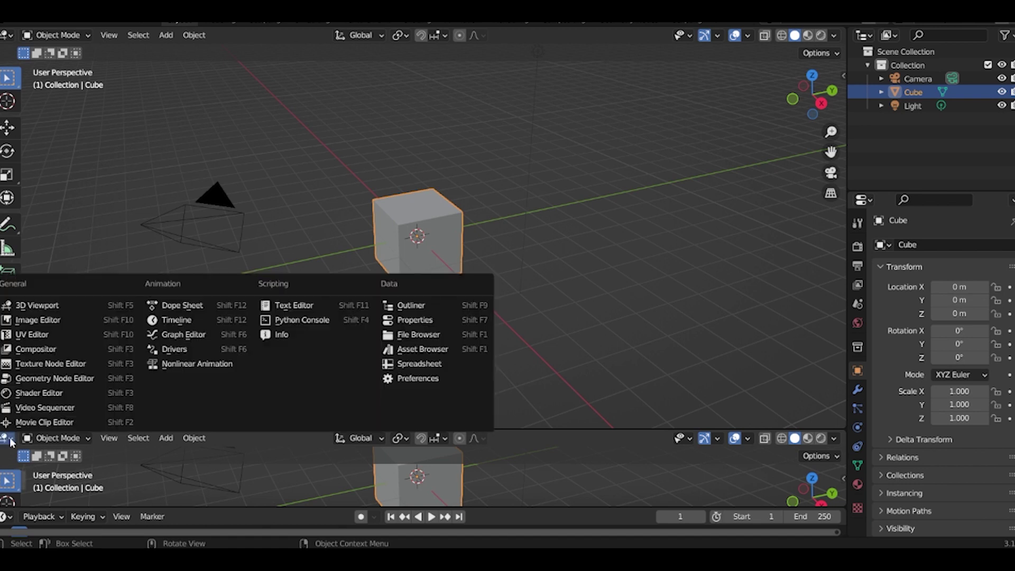
left_click(11, 442)
left_click(10, 443)
left_click(181, 307)
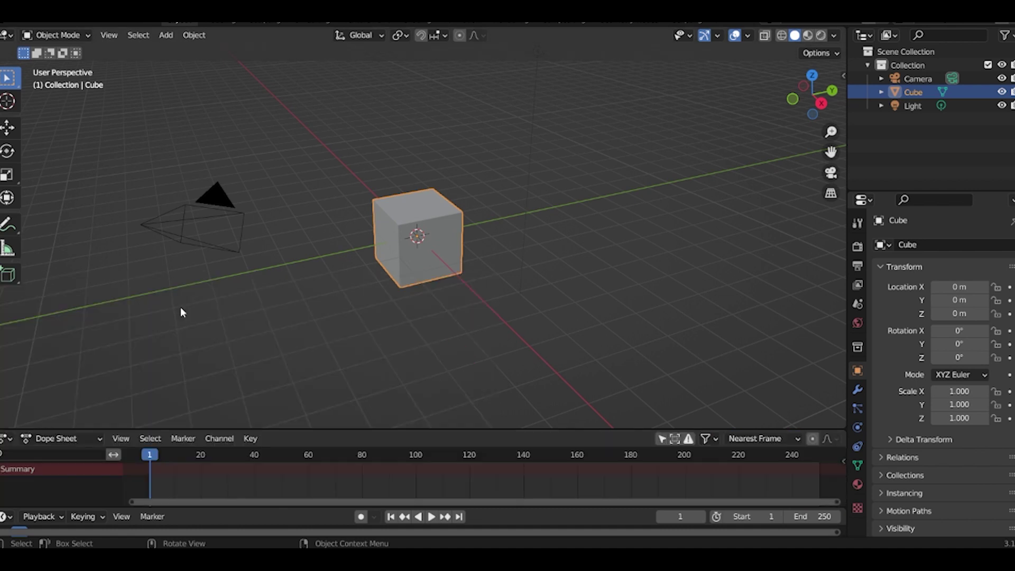
left_click(85, 436)
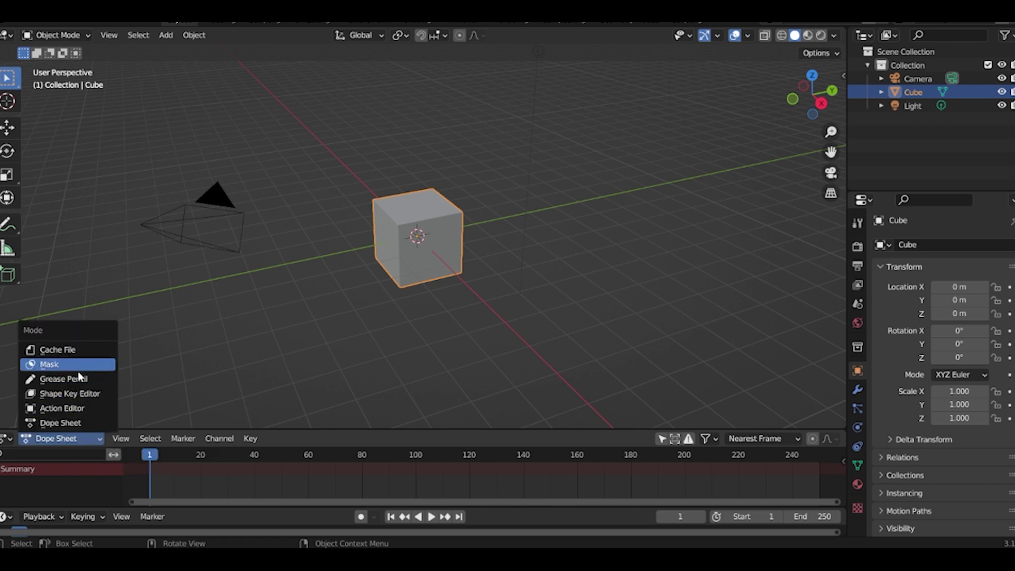
left_click(78, 409)
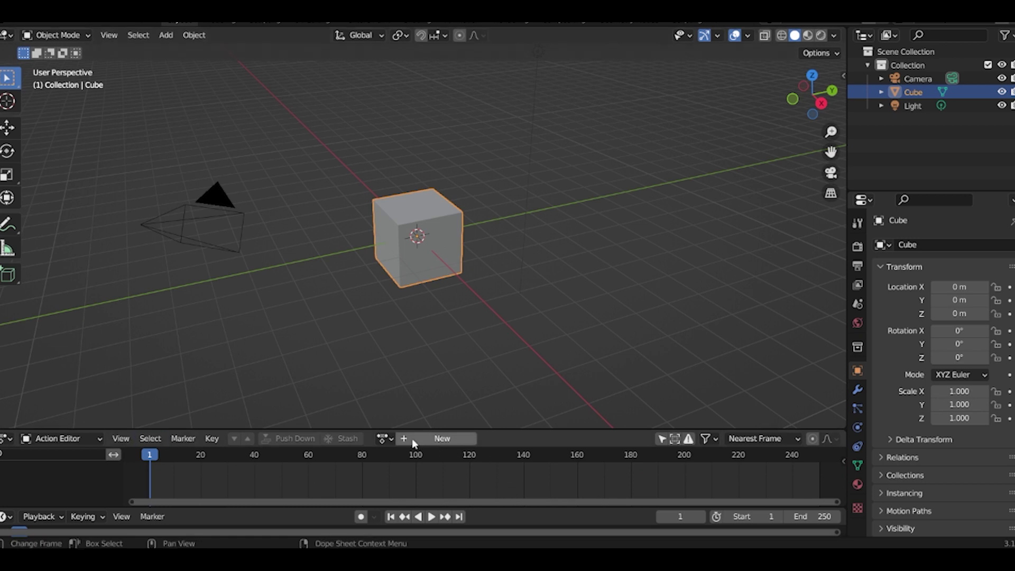
Delete the default cube and reduce the height of the Action Editor area.
left_click(387, 440)
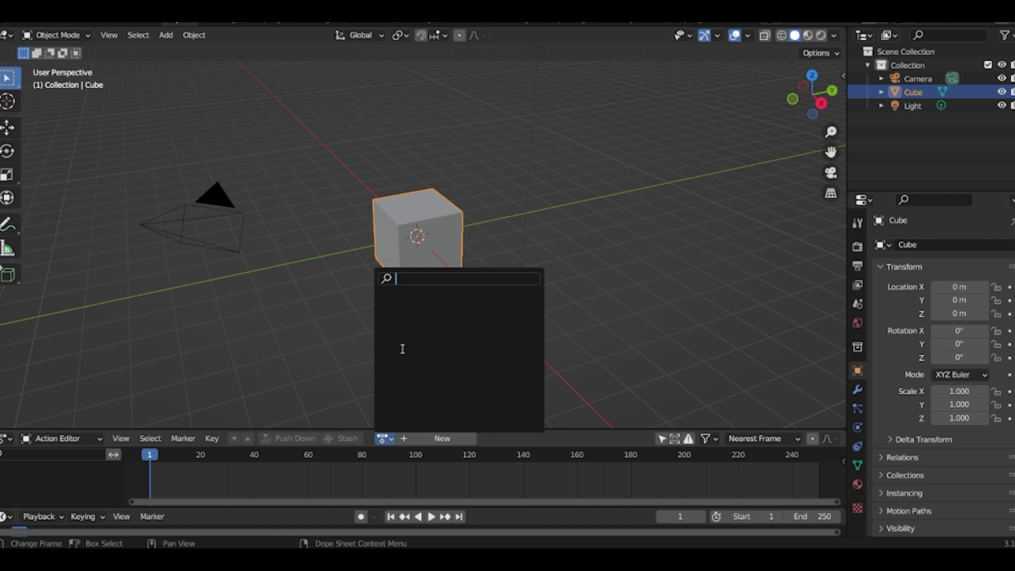
key("Delete")
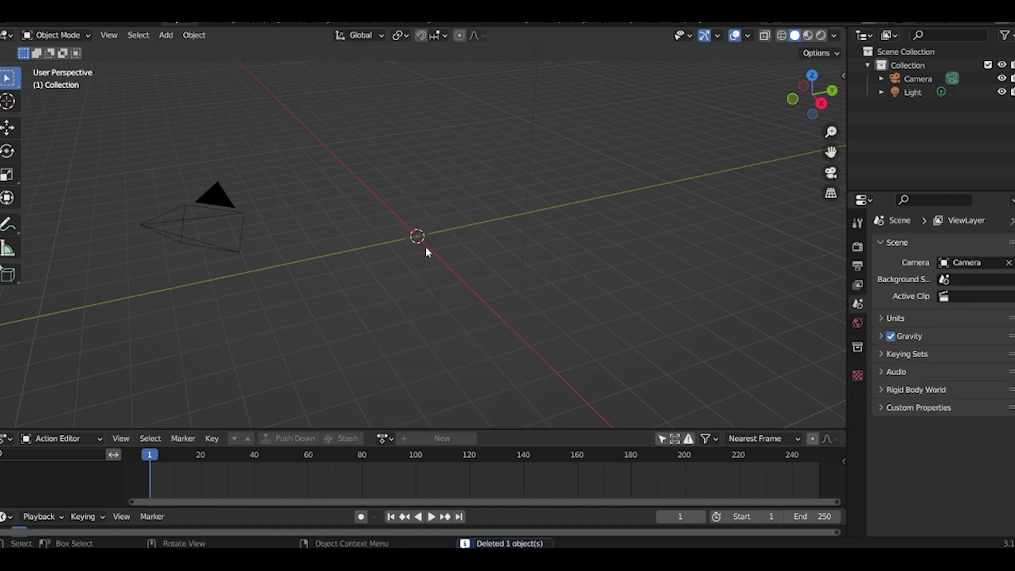
left_click_drag(521, 428, 531, 451)
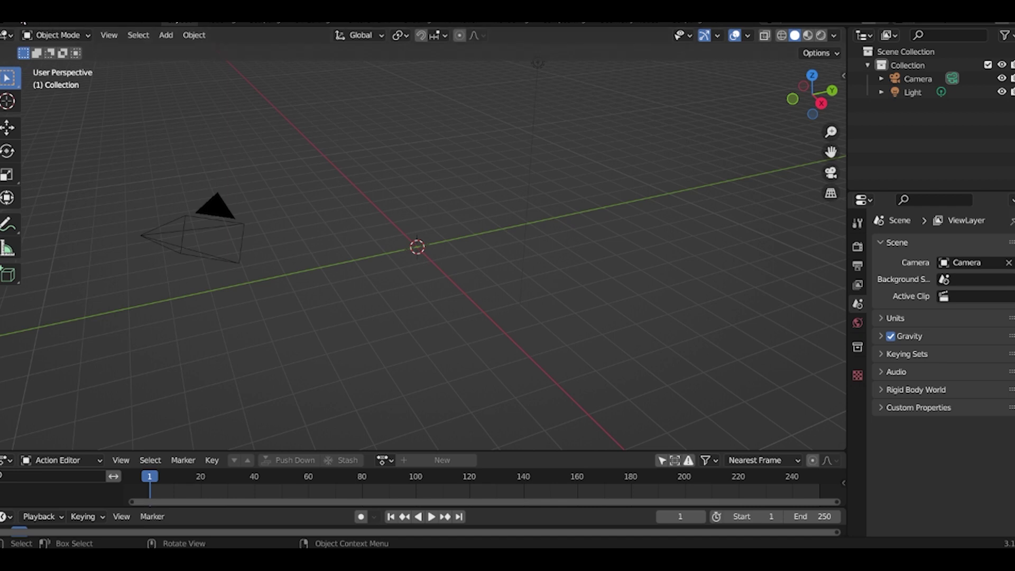
Import the FBX character file "T DOLE (1).fbx" from the Downloads folder.
left_click(16, 24)
mouse_move(89, 206)
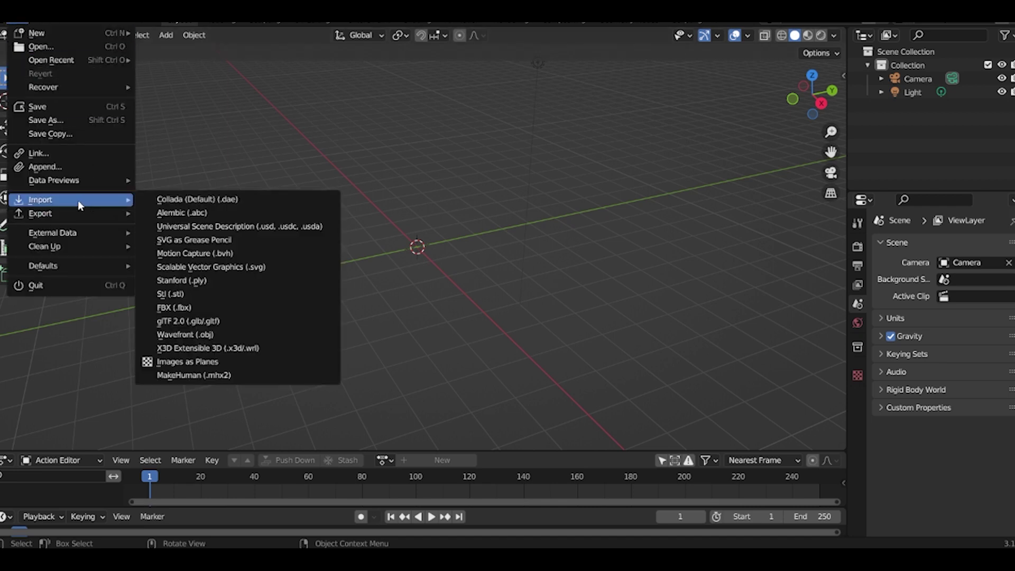
left_click(183, 307)
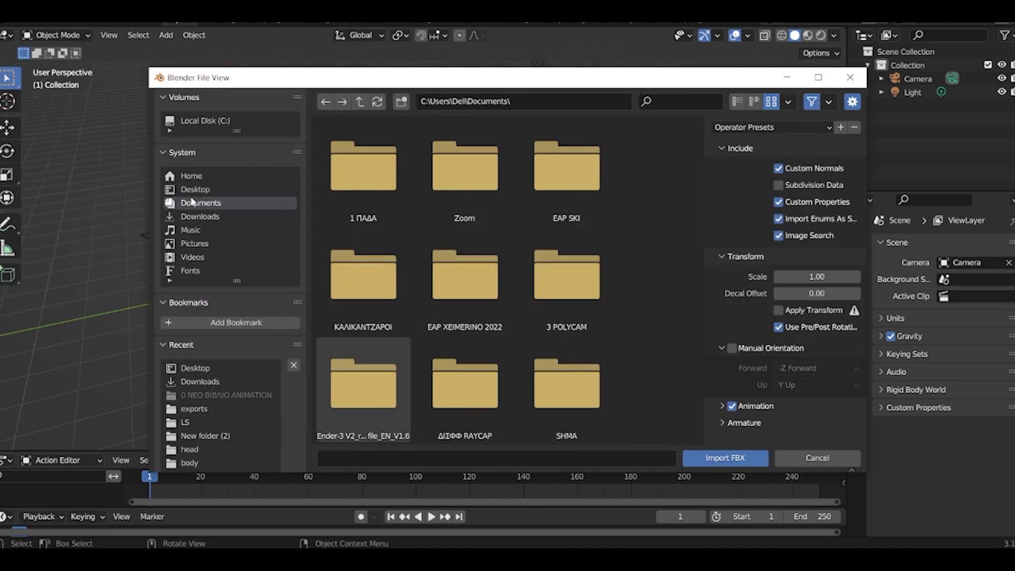
left_click(201, 217)
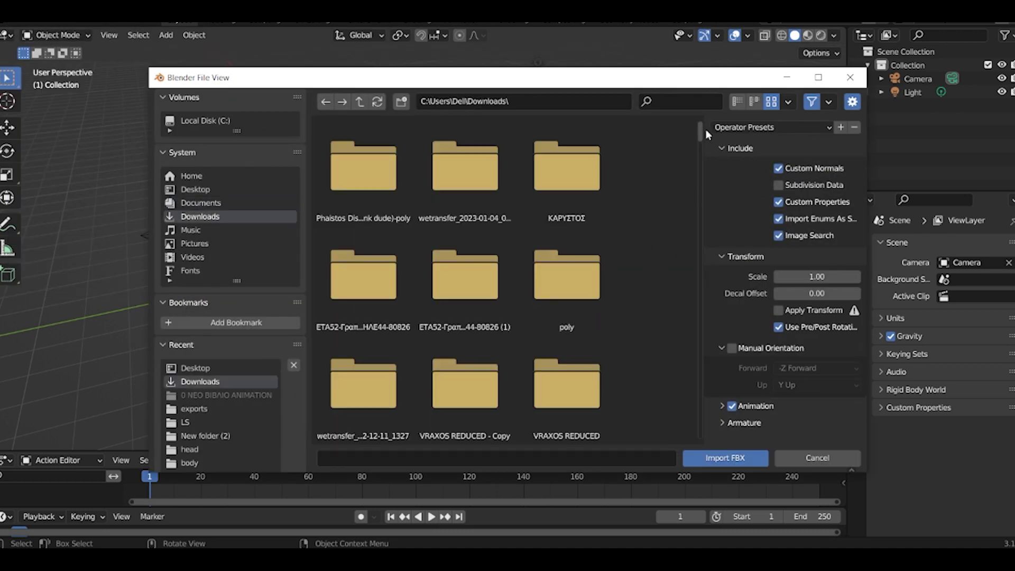
scroll(699, 140, "down", 1)
scroll(693, 198, "down", 10)
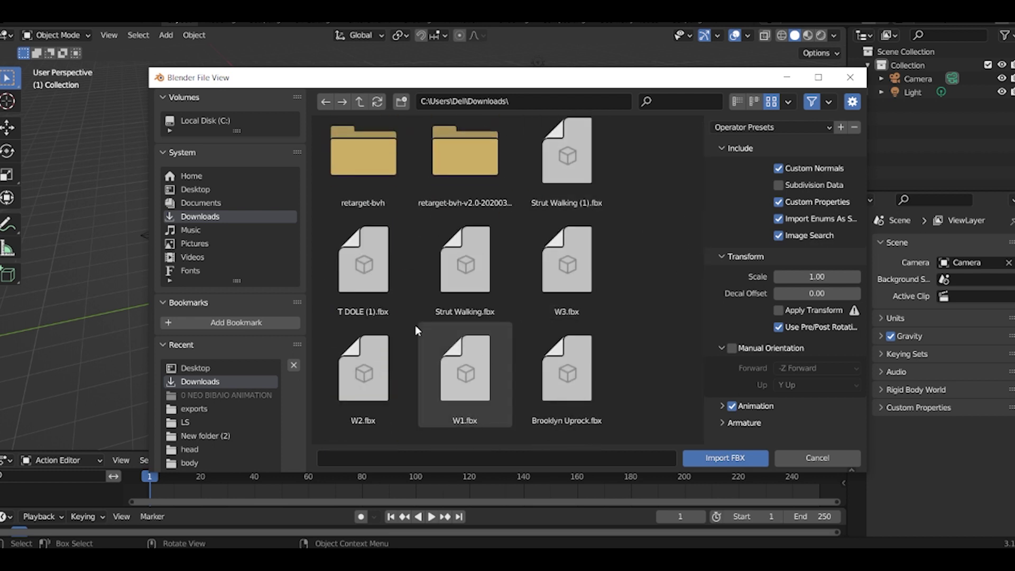
double_click(353, 277)
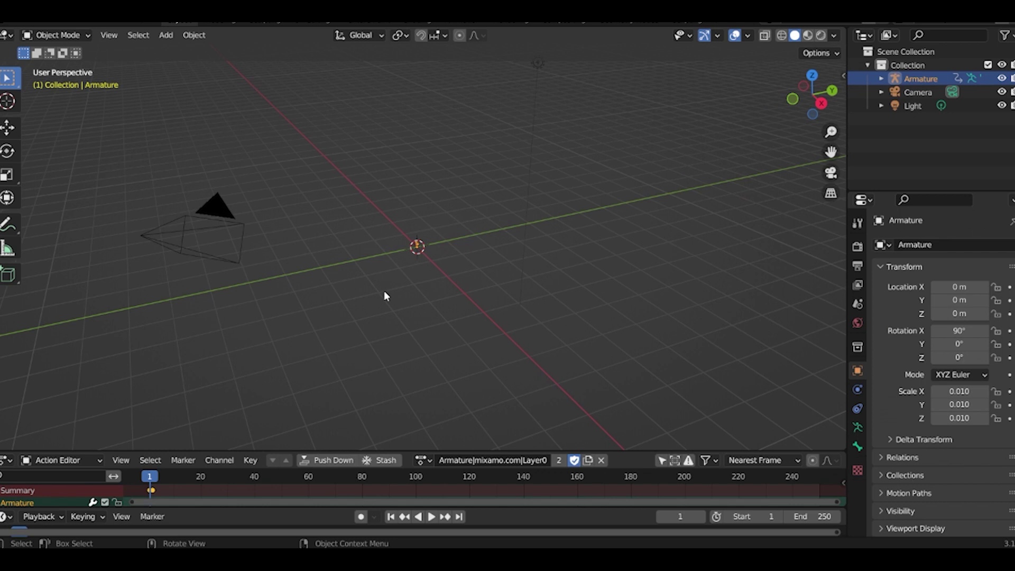
Scale the imported armature up uniformly to about 0.412 and show it from the front.
key("s")
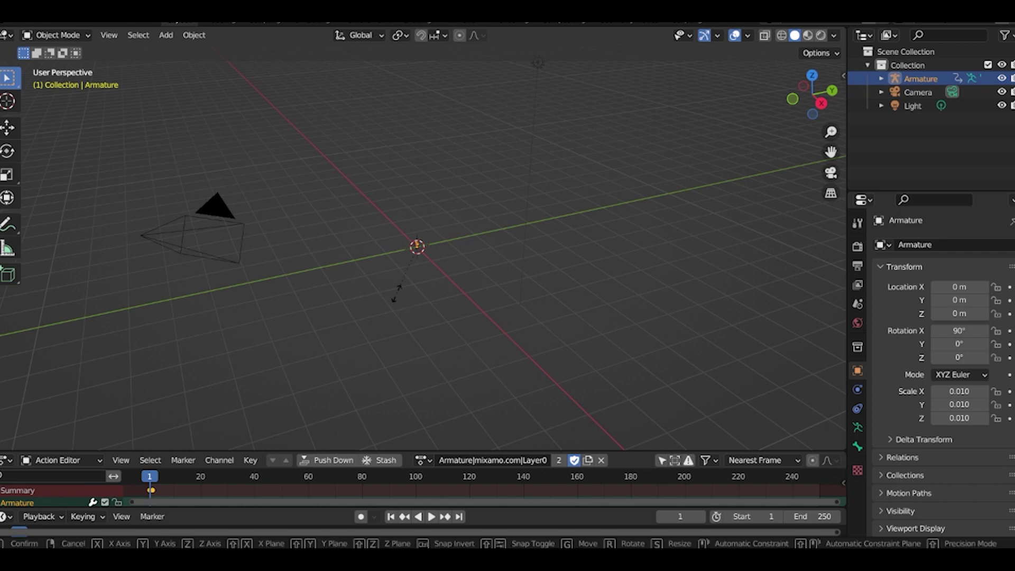
left_click(535, 301)
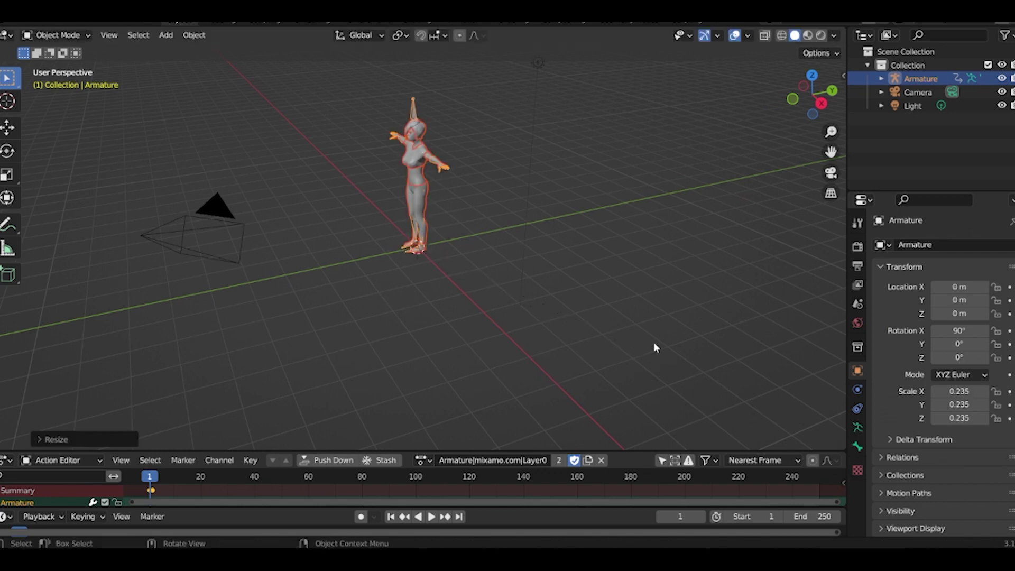
key("KP_3")
key("KP_1")
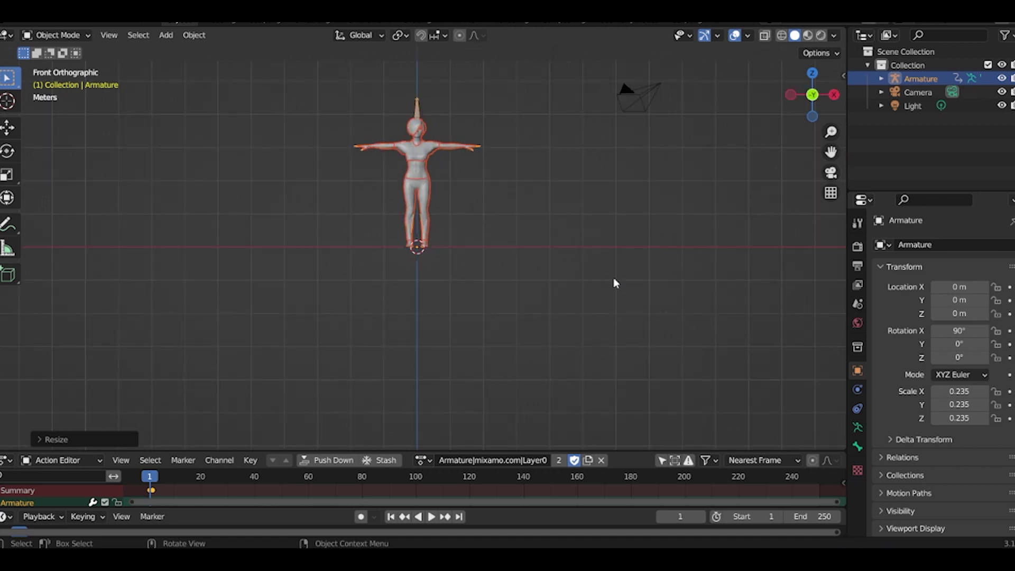
key("s")
left_click(587, 447)
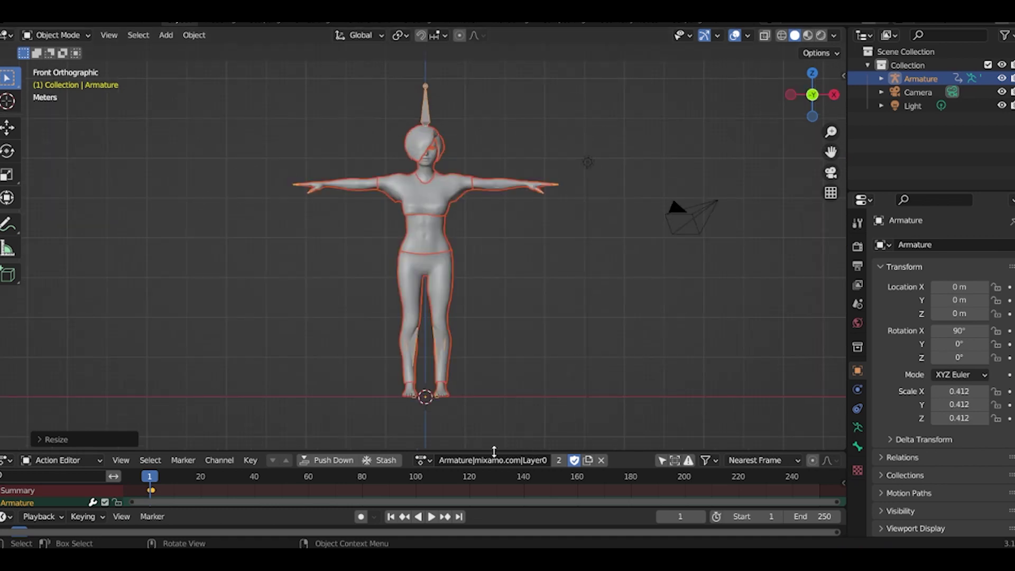
Rename the armature's imported action to "POSE T" in the Action Editor.
left_click(424, 460)
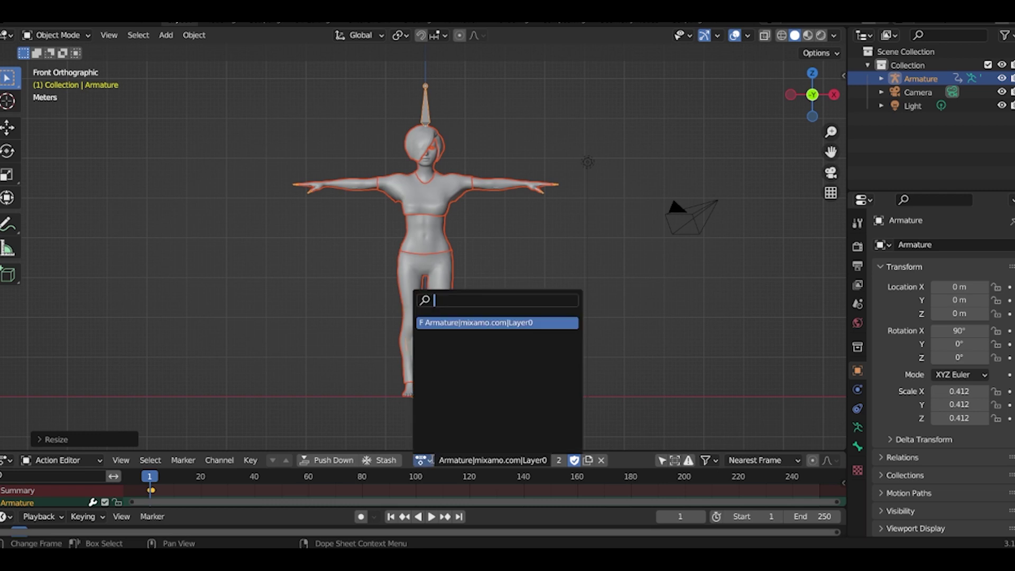
key("Escape")
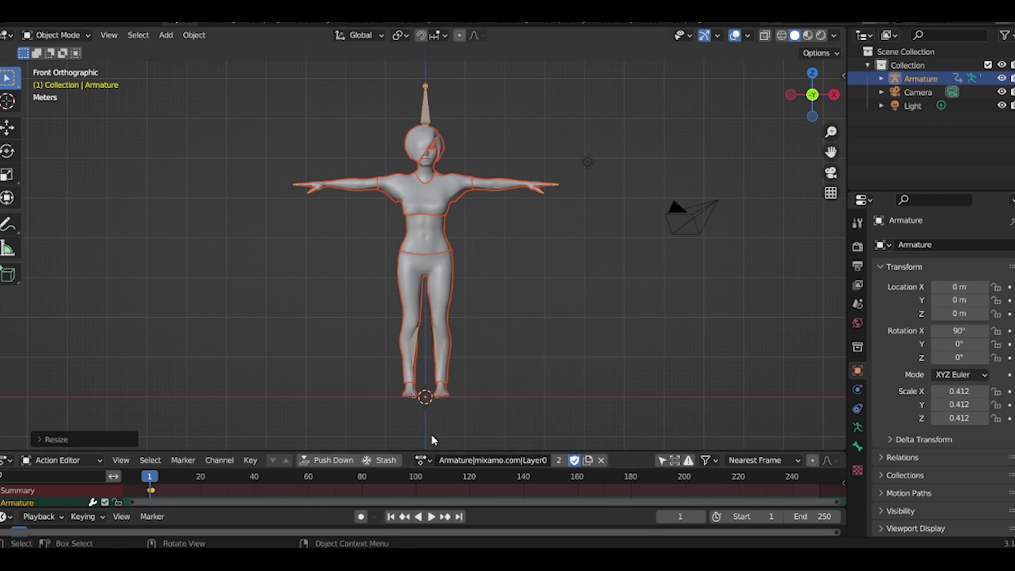
double_click(468, 460)
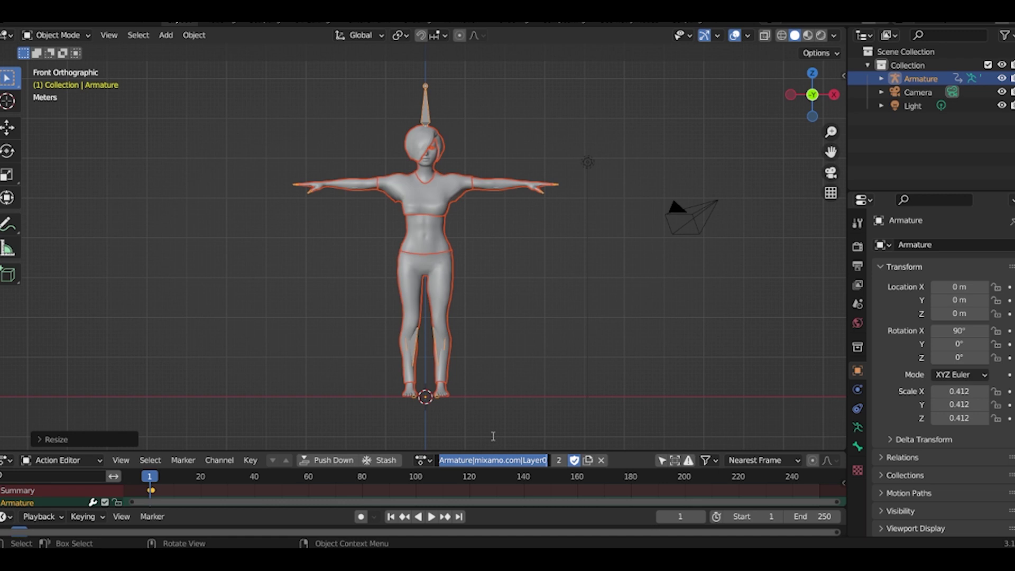
type("POSE T")
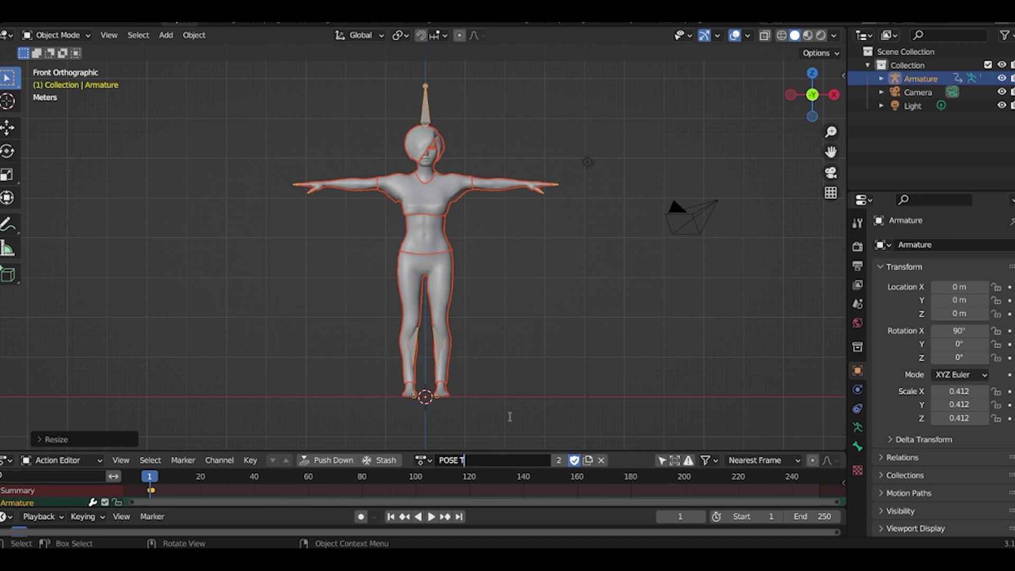
key("Return")
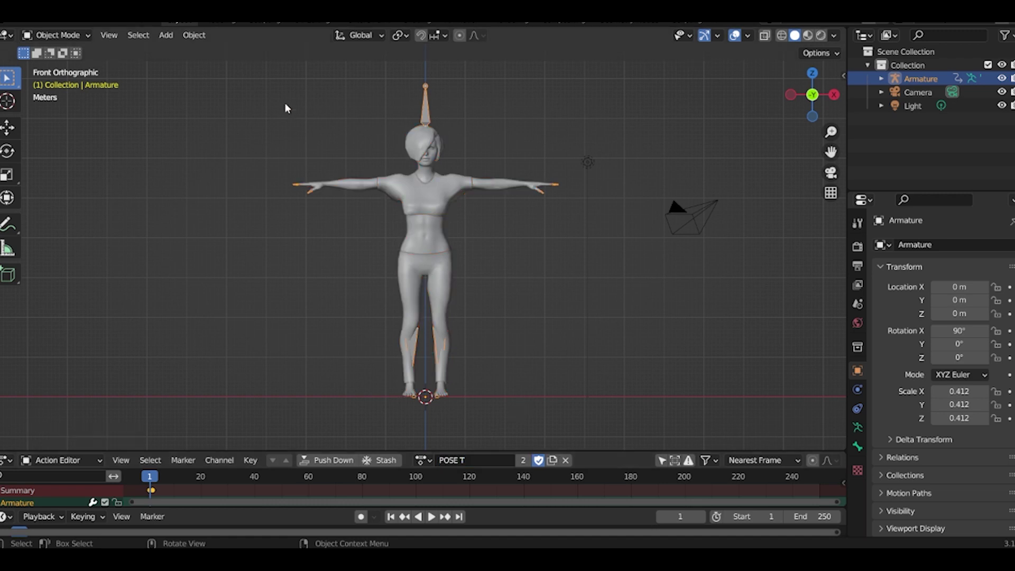
Switch the armature to Pose Mode and set its bones to display In Front of the mesh.
left_click(66, 36)
left_click(87, 82)
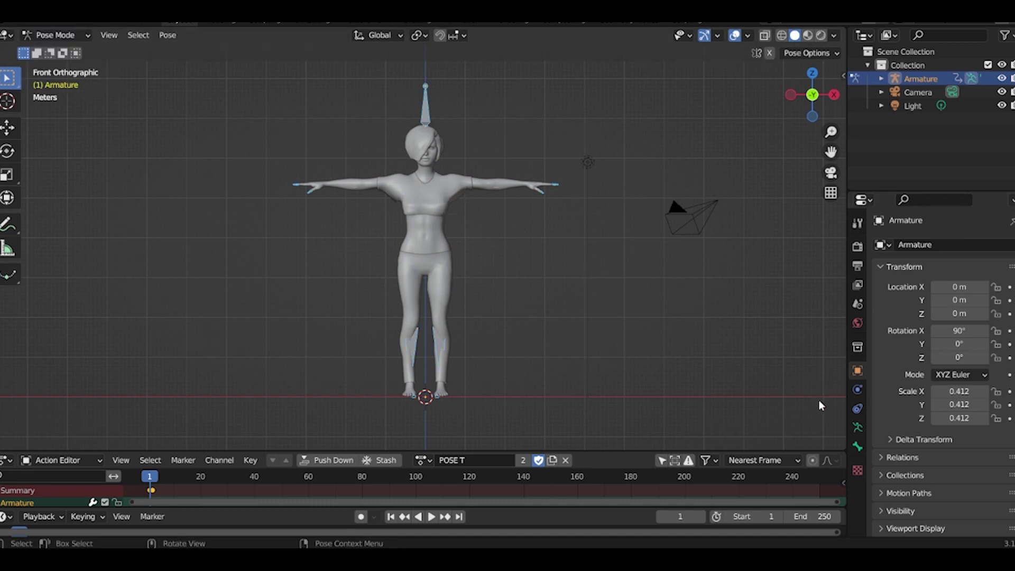
left_click(856, 427)
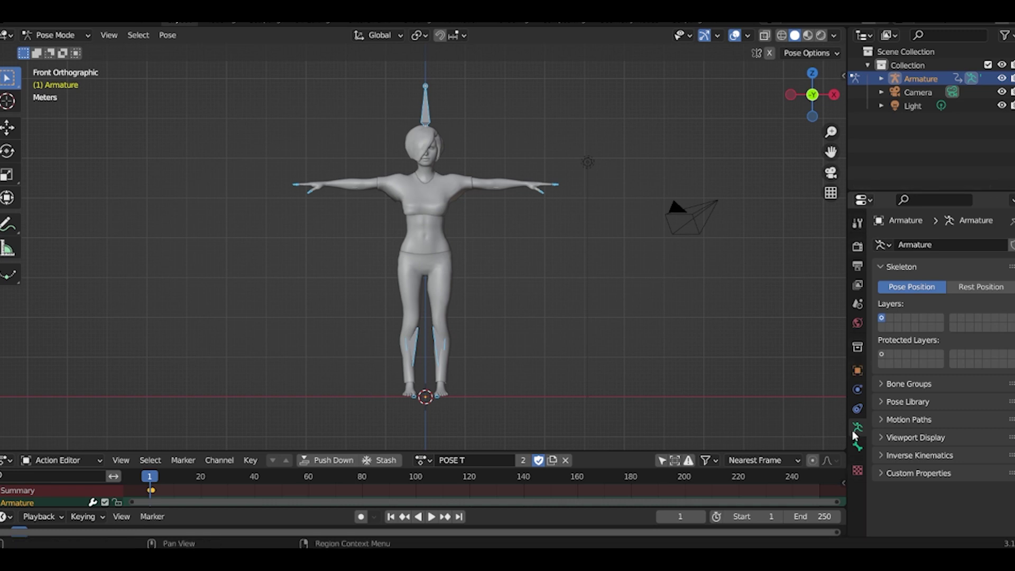
left_click(885, 438)
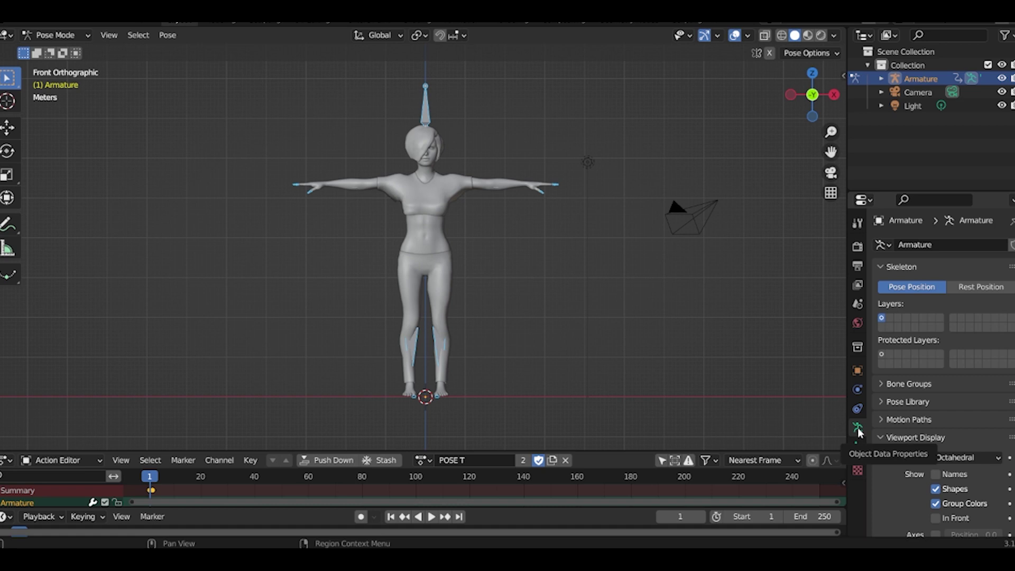
scroll(942, 474, "down", 2)
left_click(935, 496)
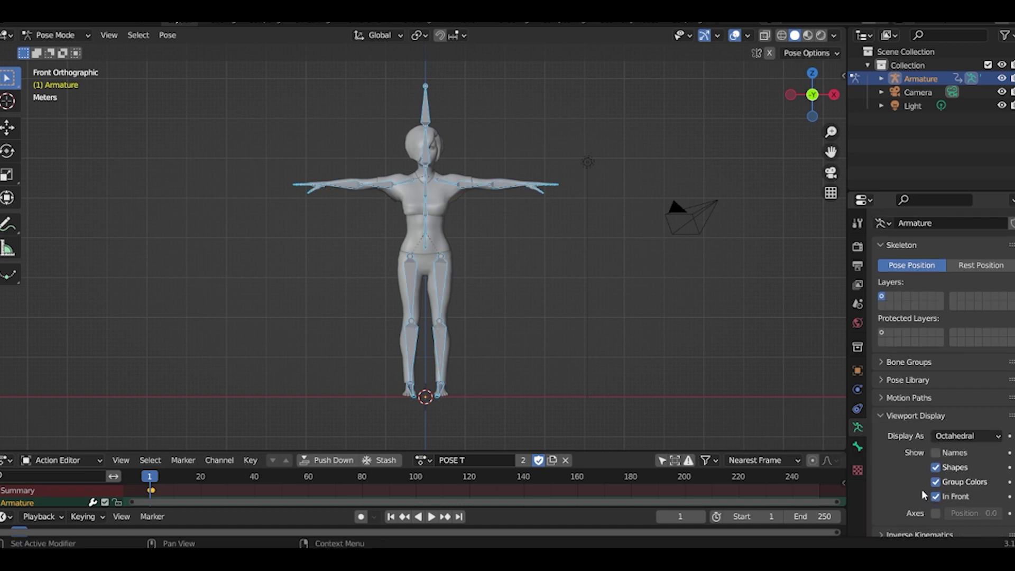
scroll(433, 248, "up", 3)
scroll(432, 248, "down", 3)
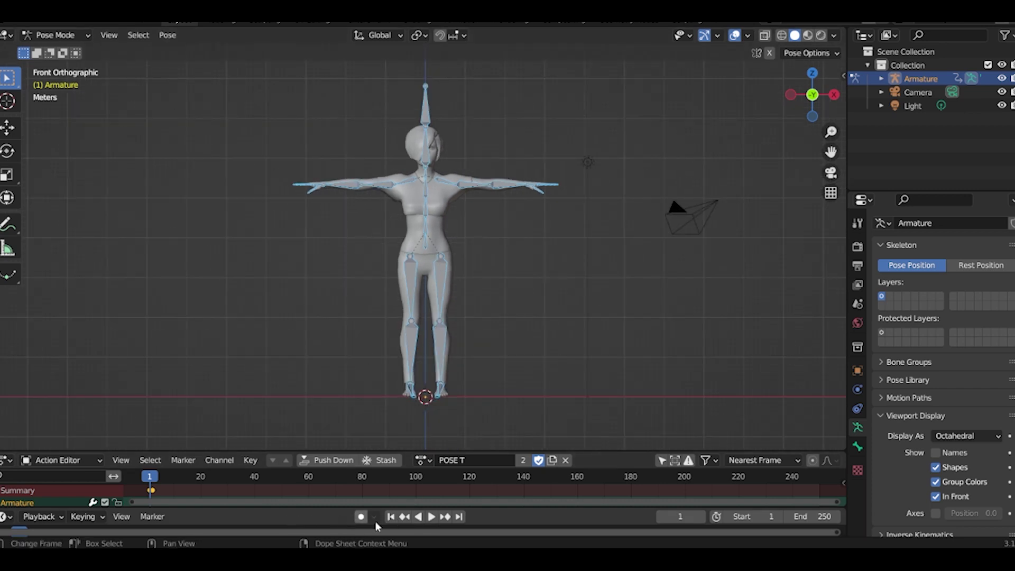
Turn on automatic keyframing and enlarge the Action Editor and timeline areas to make the keyframe tracks easier to see.
left_click(360, 516)
left_click_drag(319, 452, 322, 428)
left_click_drag(333, 507, 332, 464)
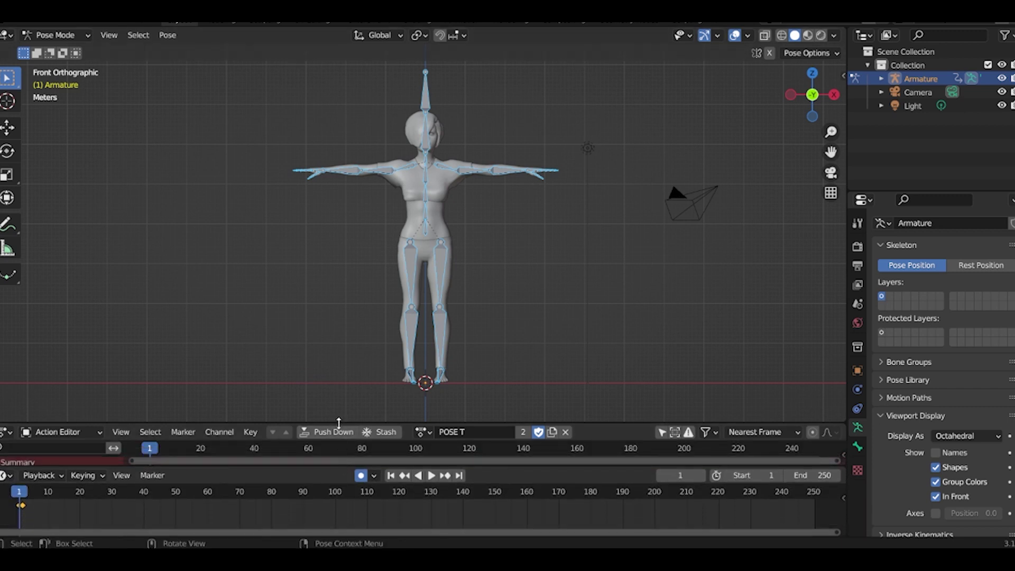
left_click_drag(338, 417, 341, 394)
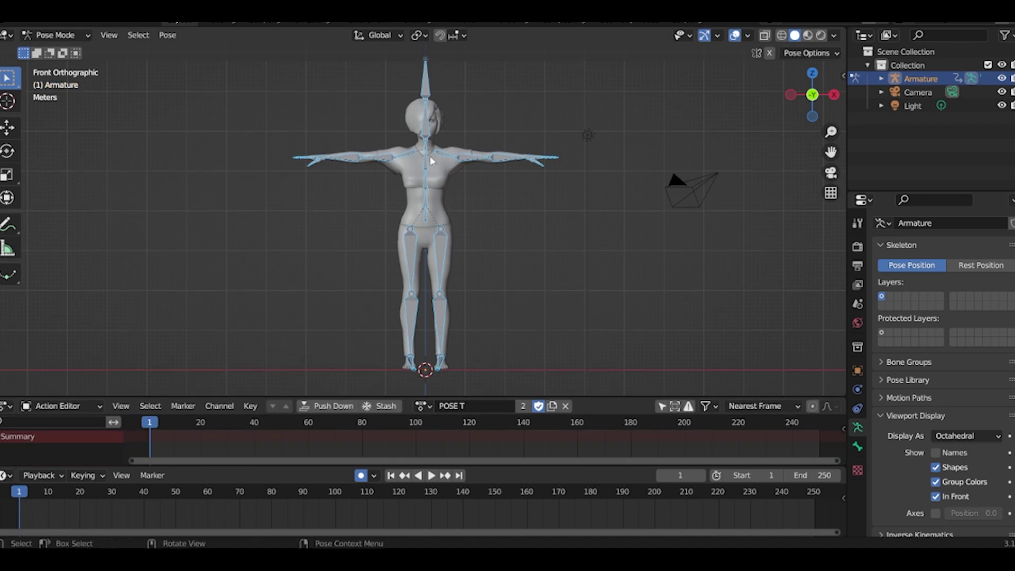
Rotate the character's right upper-arm and shoulder bones downward from the T-pose at frame 1.
left_click(381, 160)
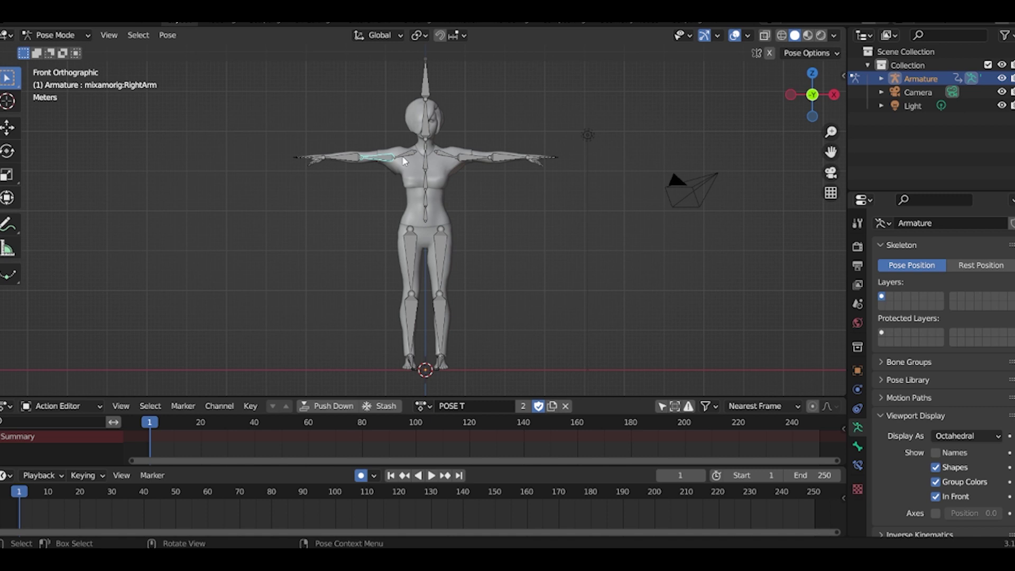
left_click(404, 161, "shift")
key("r")
left_click(369, 204)
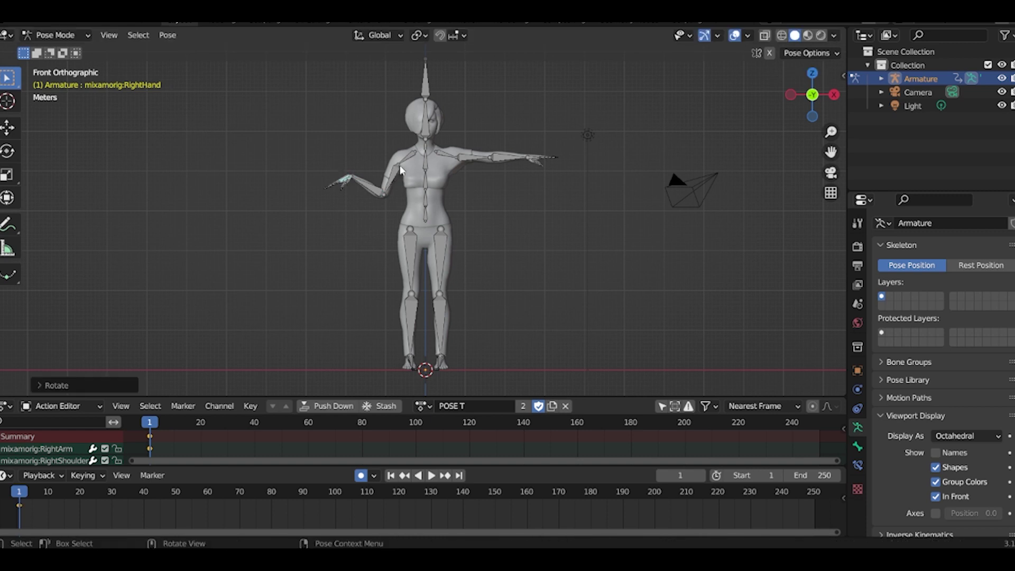
Bend the spine sideways, then rotate the left arm bones upward to roughly mirror the bent right arm at frame 1.
left_click(427, 200)
key("r")
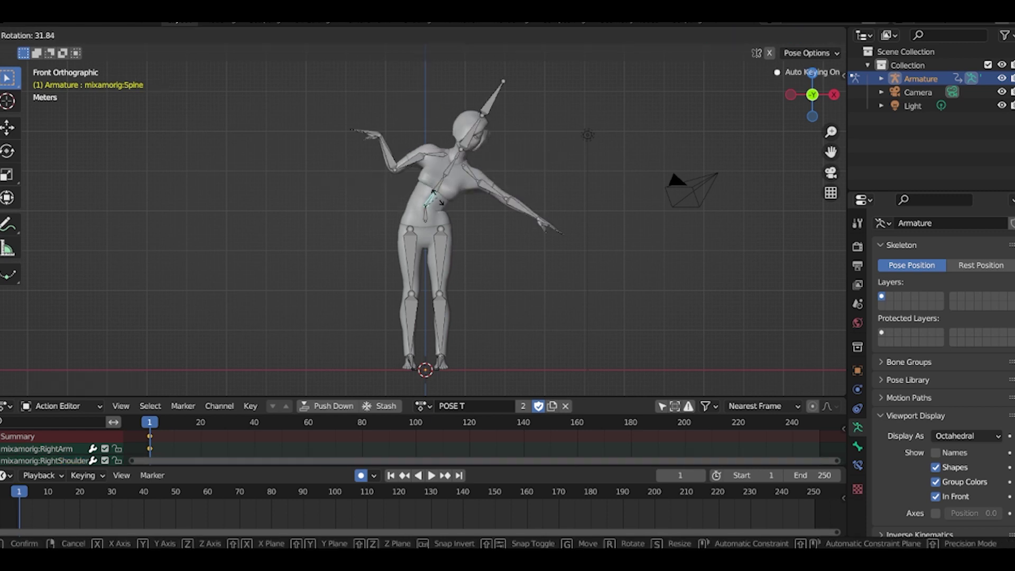
left_click(439, 201)
key("r")
left_click(529, 169)
key("r")
left_click(458, 139)
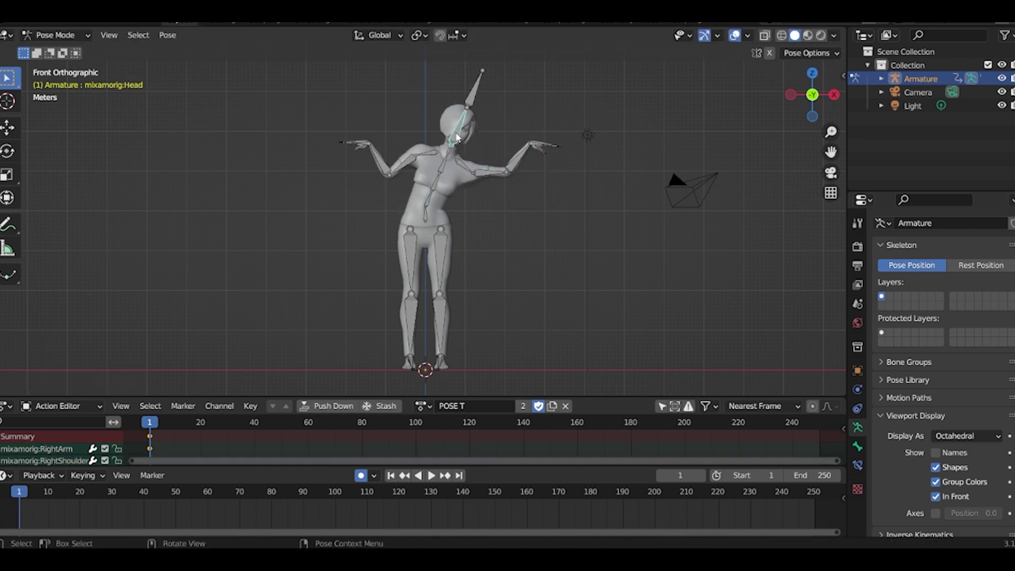
Raise the left thigh out to the side, bend the lower leg down at the knee and rotate the left foot.
left_click(440, 254)
key("r")
left_click(528, 248)
left_click(534, 246)
key("r")
left_click(458, 296)
left_click(460, 300)
key("r")
left_click(489, 294)
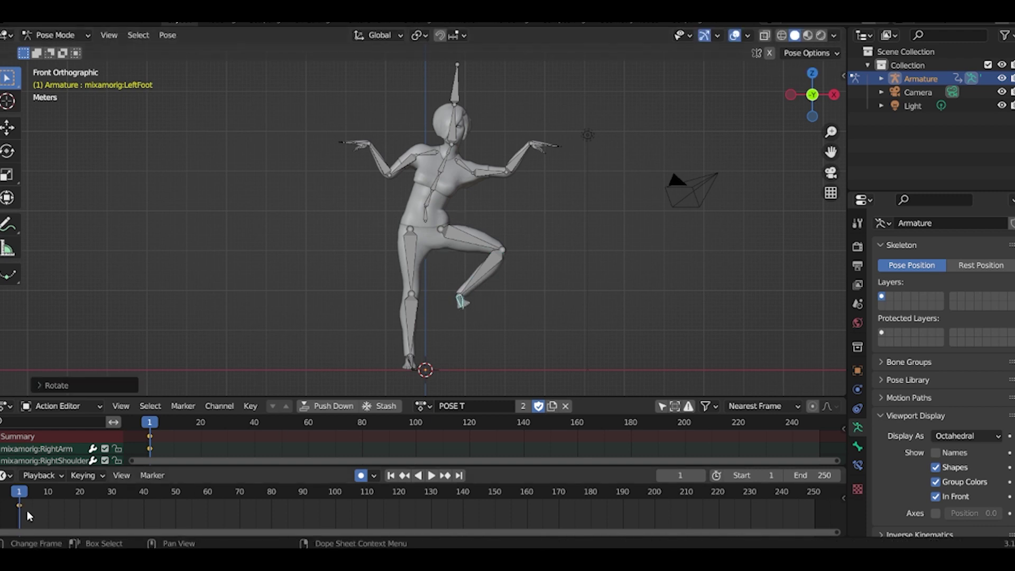
At frame 31, clear the rotation of all bones to key the T-pose.
key("space")
left_click_drag(70, 501, 115, 515)
key("space")
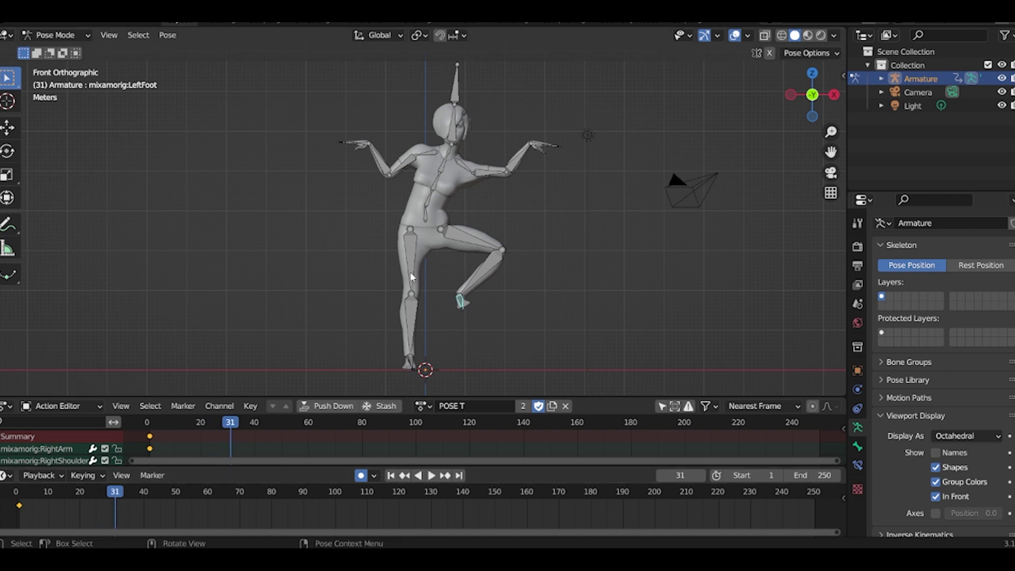
key("a")
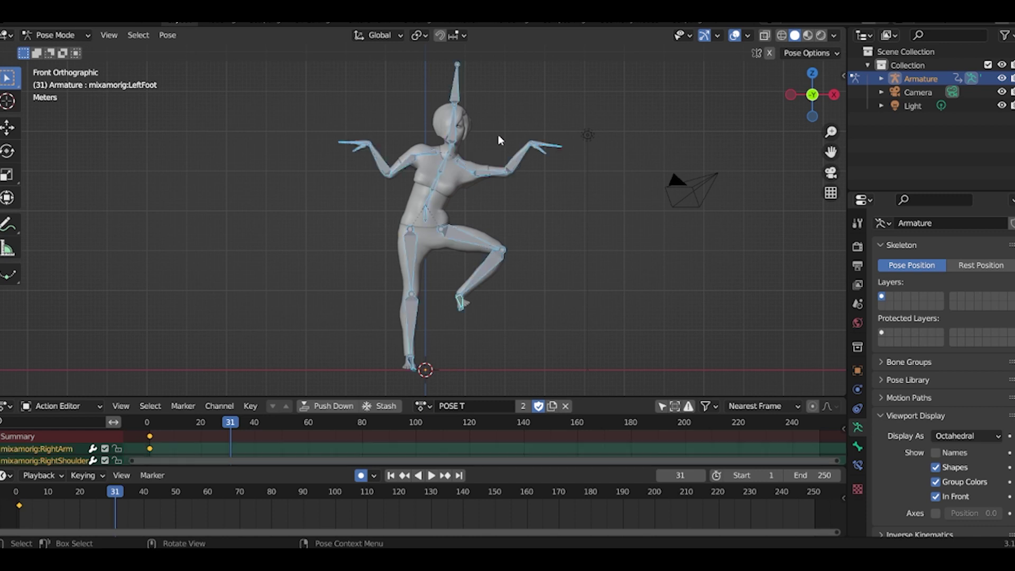
key("alt+r")
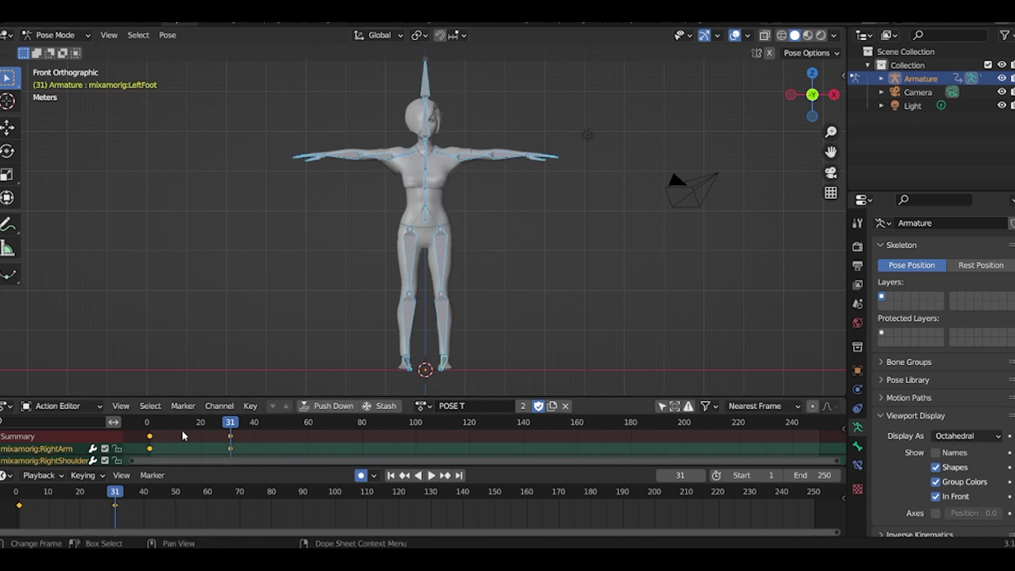
Preview the motion between frames 1 and 31 and set the playback end frame to 49.
key("space")
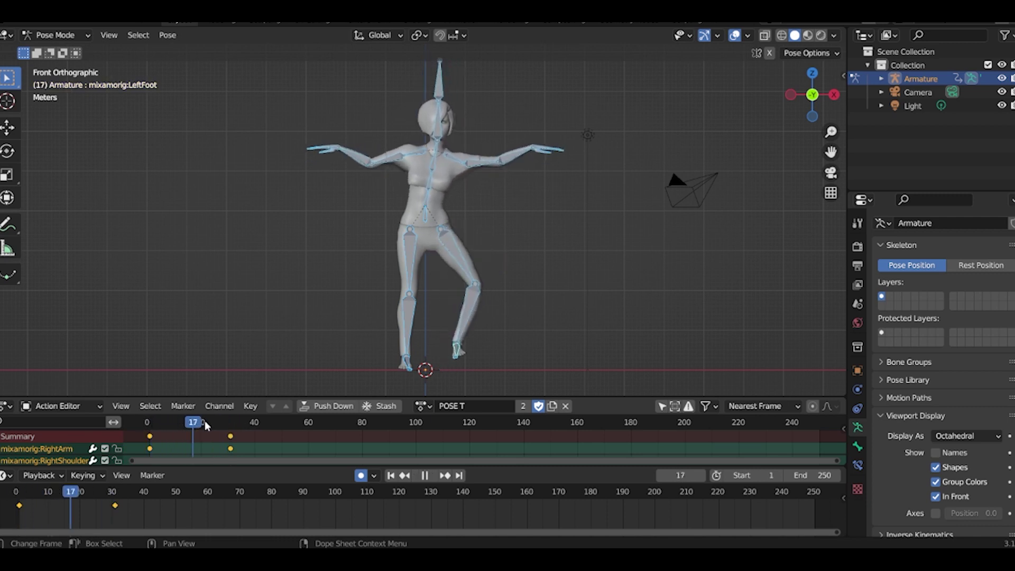
left_click_drag(222, 425, 232, 428)
key("space")
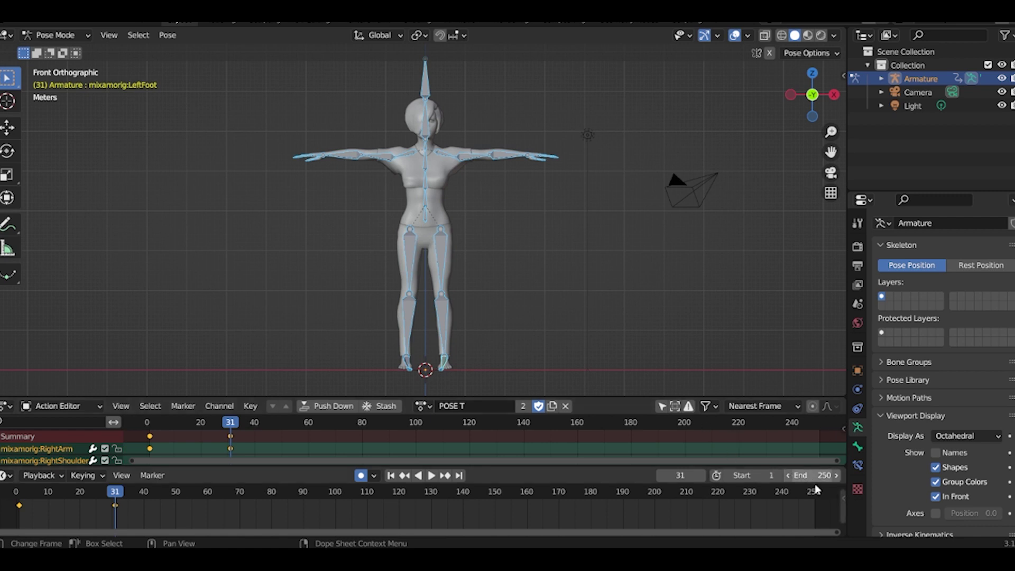
left_click_drag(804, 476, 688, 475)
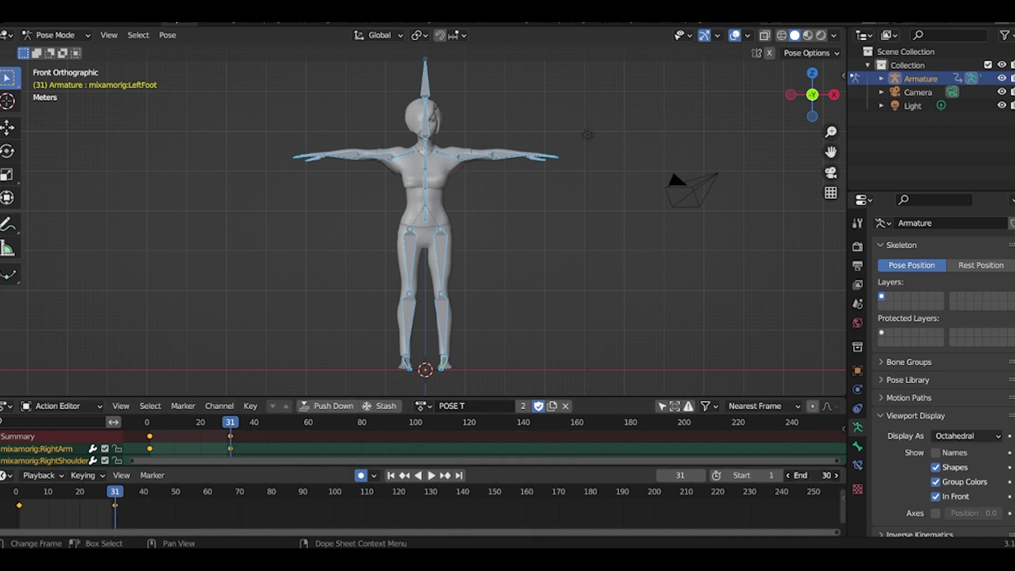
left_click_drag(814, 475, 823, 475)
Rename the armature's action to "POSE A", check it in the action list and move the current frame to 47.
double_click(472, 405)
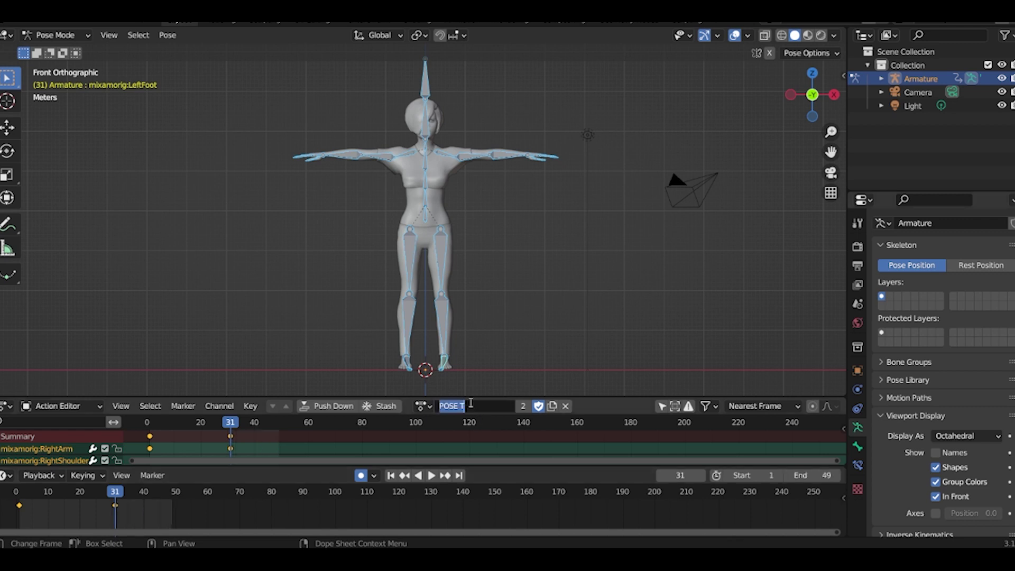
type("POSE A")
key("Return")
left_click(423, 405)
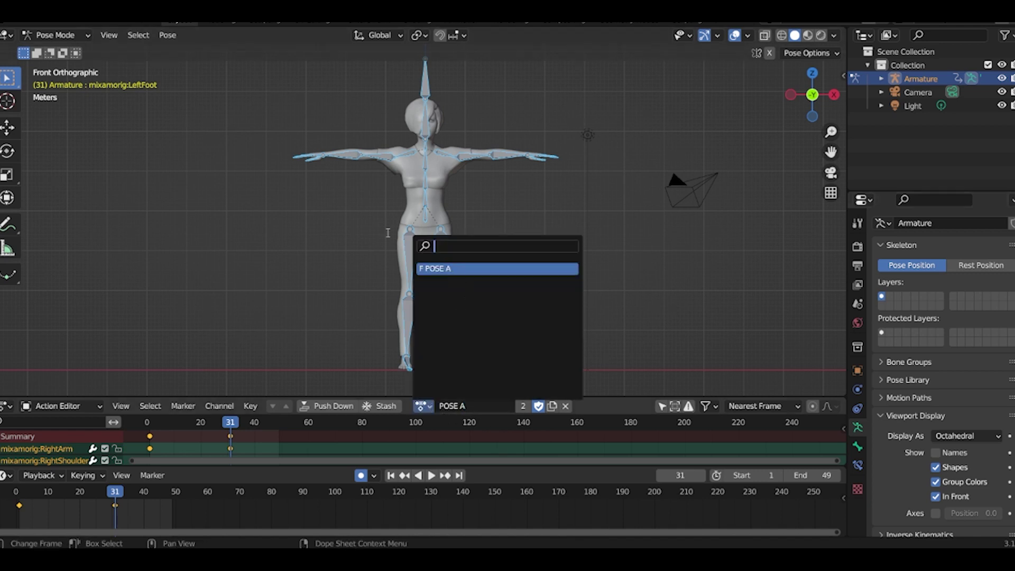
left_click_drag(231, 421, 273, 442)
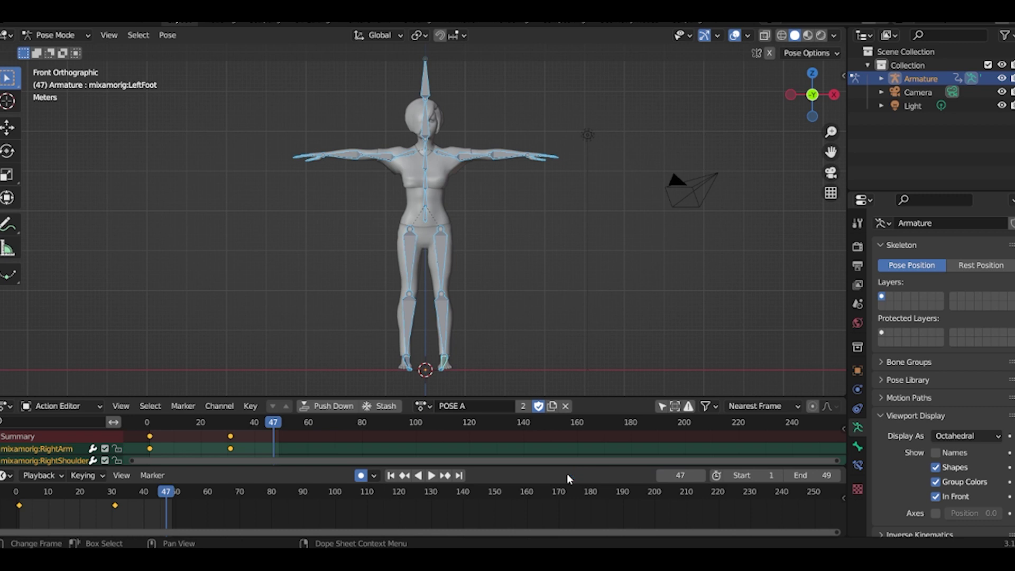
Import the FBX files Strut Walking.fbx, W3.fbx, W2.fbx and W1.fbx together from the Downloads folder.
scroll(380, 281, "down", 2)
right_click(262, 325, "shift")
left_click(7, 100)
left_click(5, 23)
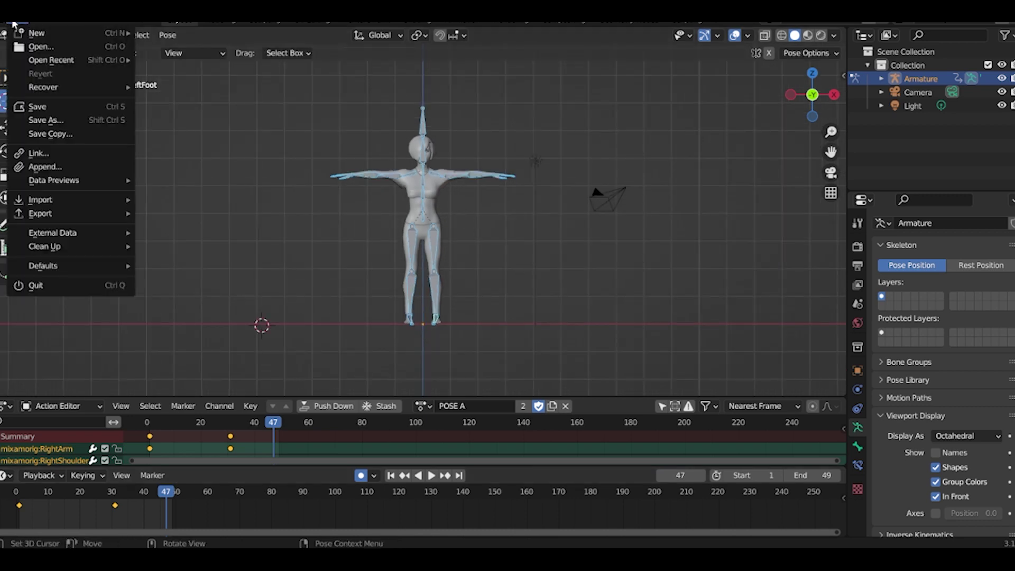
mouse_move(41, 199)
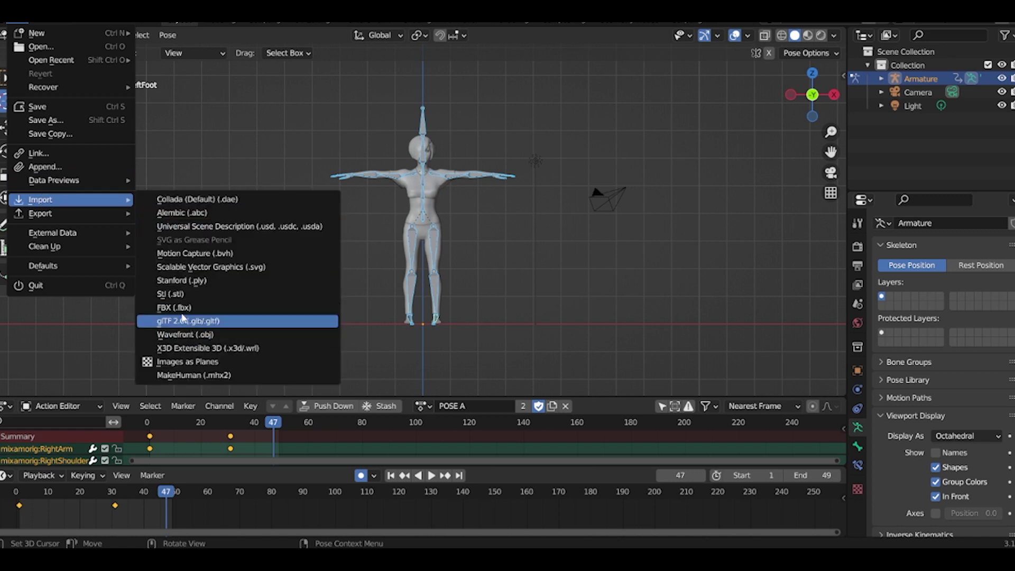
left_click(172, 305)
scroll(522, 373, "down", 5)
left_click(465, 280)
left_click(363, 389, "shift")
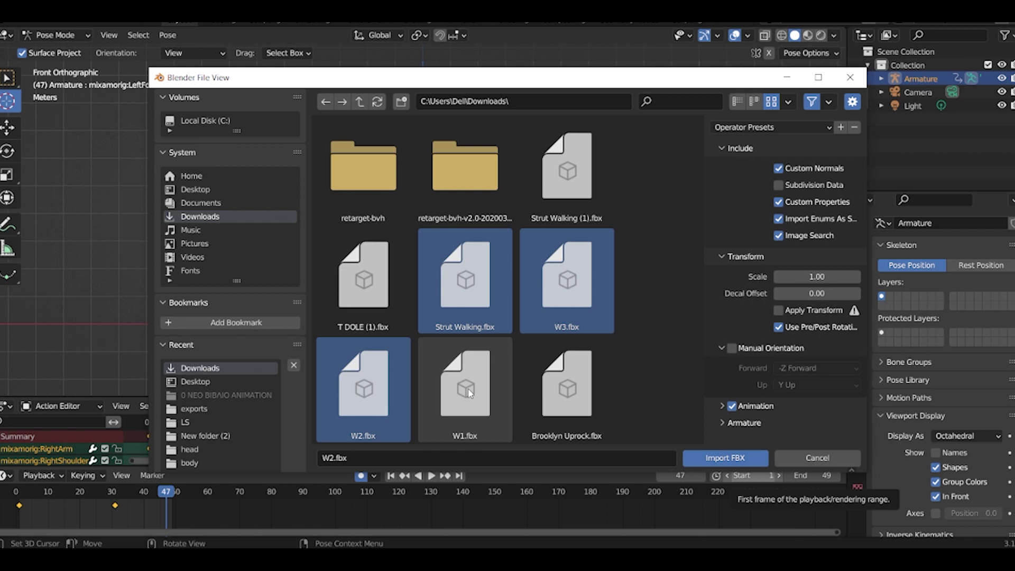
left_click(478, 384, "shift")
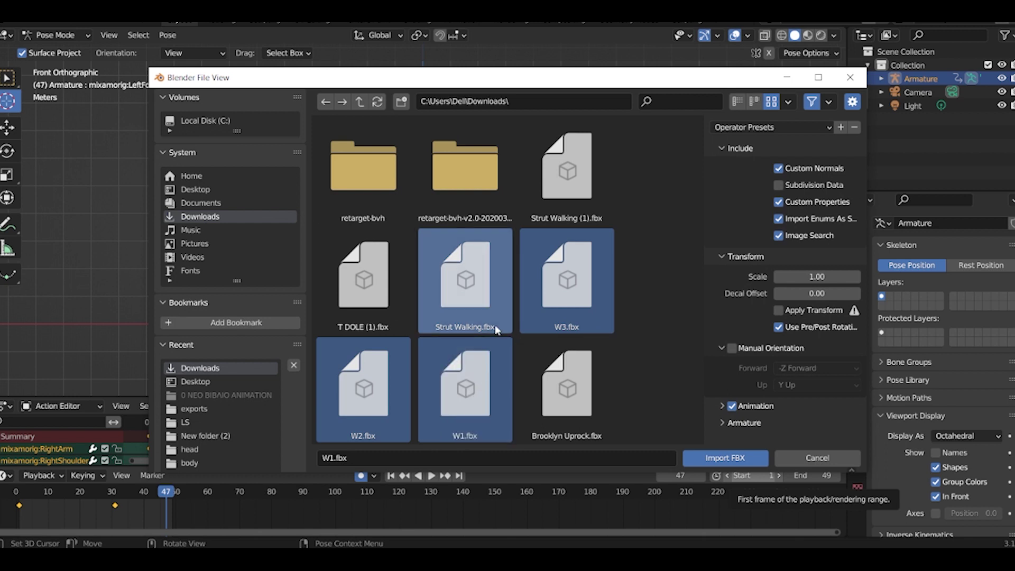
left_click(710, 458)
Delete the four newly imported small characters with their armatures and check the list of available actions.
scroll(448, 326, "up", 5)
middle_click_drag(448, 326, 460, 276, "shift")
scroll(460, 277, "up", 6)
scroll(463, 271, "up", 1)
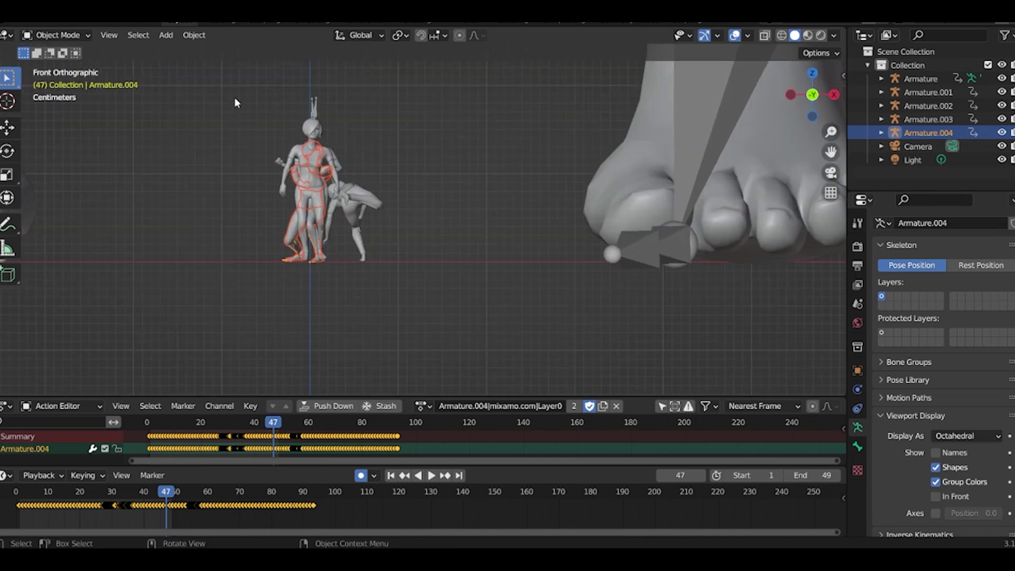
left_click_drag(233, 88, 502, 311)
key("Delete")
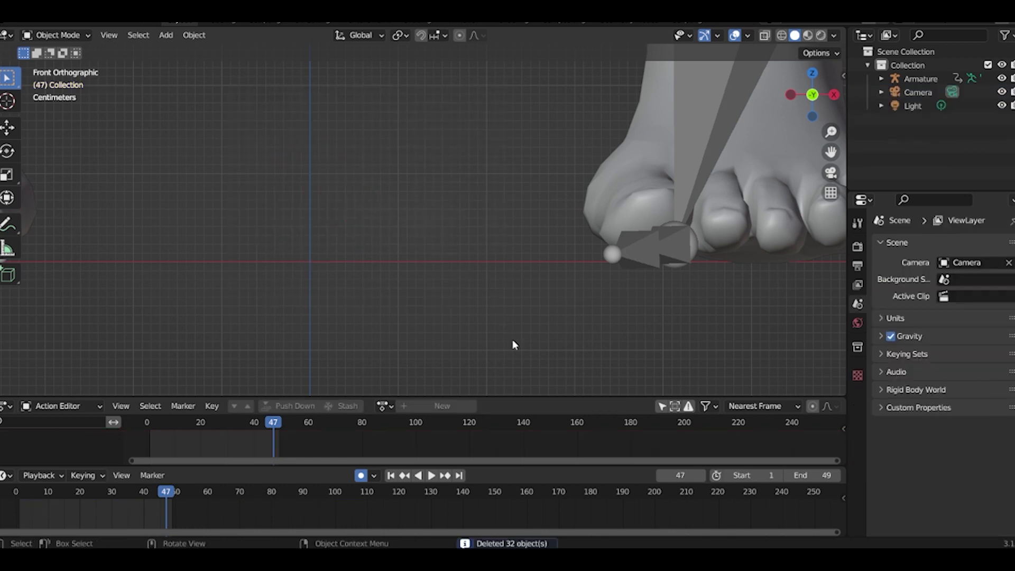
left_click(385, 406)
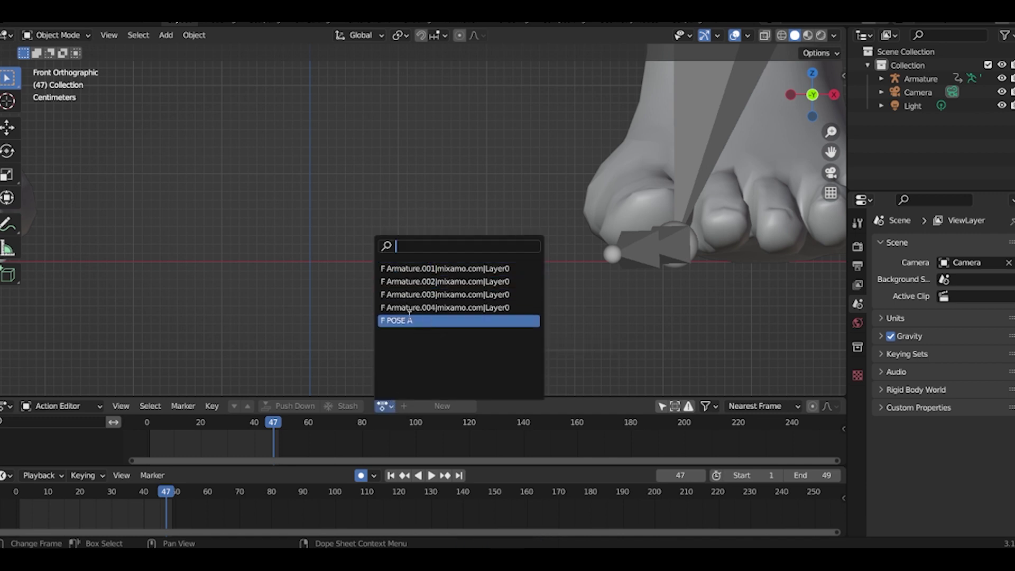
Enlarge the Action Editor and assign the action Armature.001|mixamo.com|Layer0 to the original character's armature.
scroll(309, 259, "down", 10)
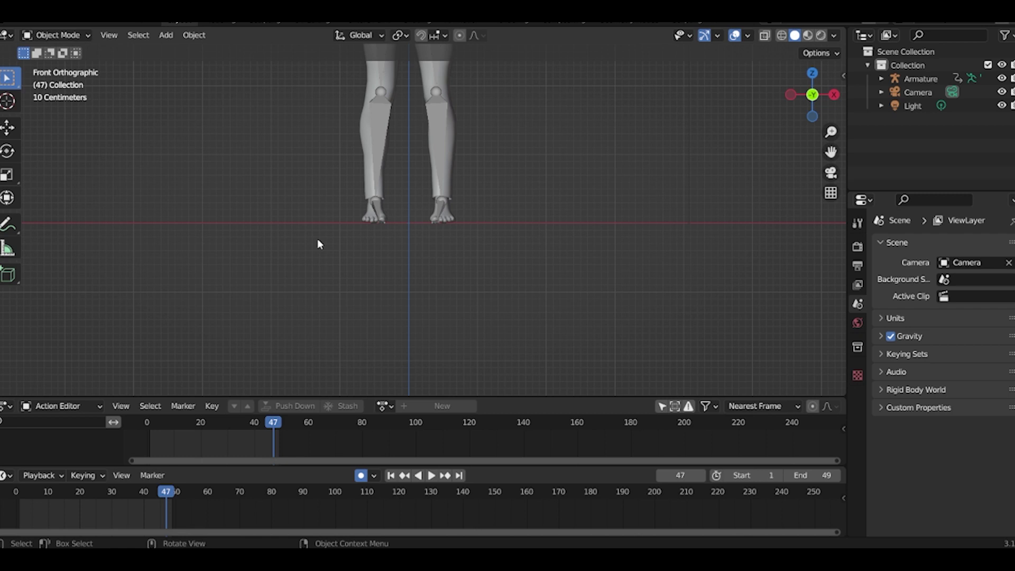
middle_click_drag(338, 142, 368, 285, "shift")
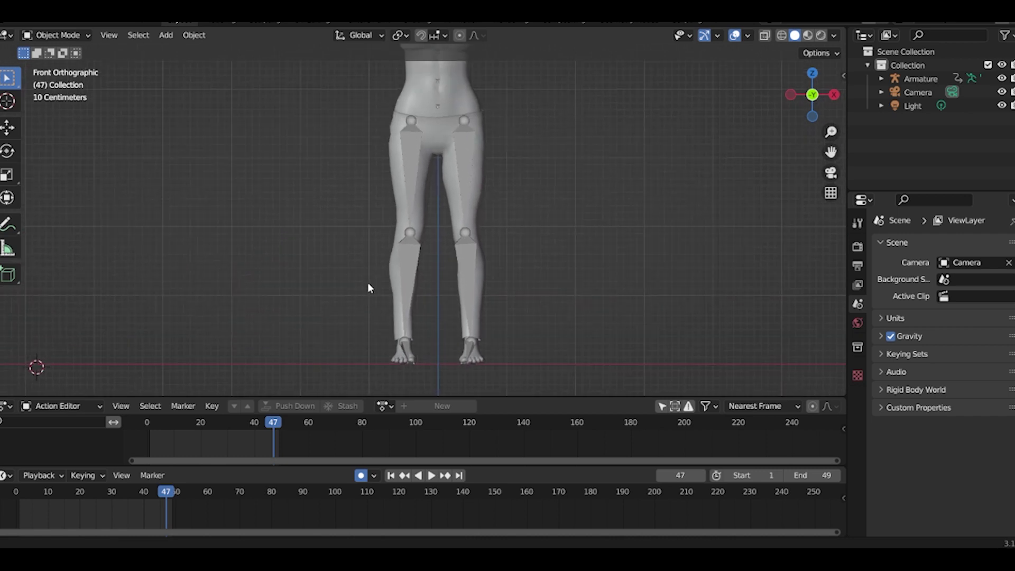
scroll(368, 287, "down", 3)
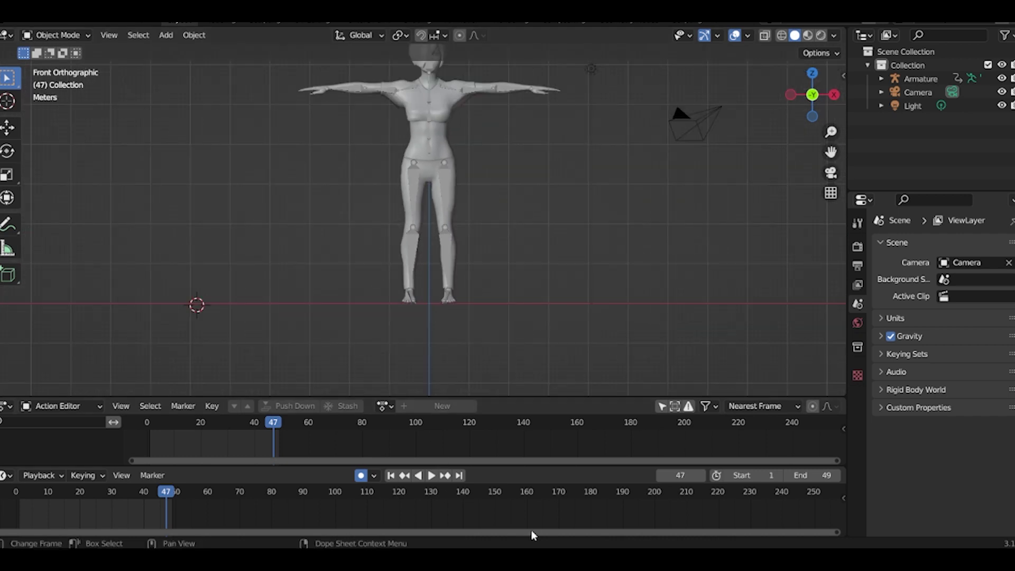
left_click_drag(554, 466, 552, 517)
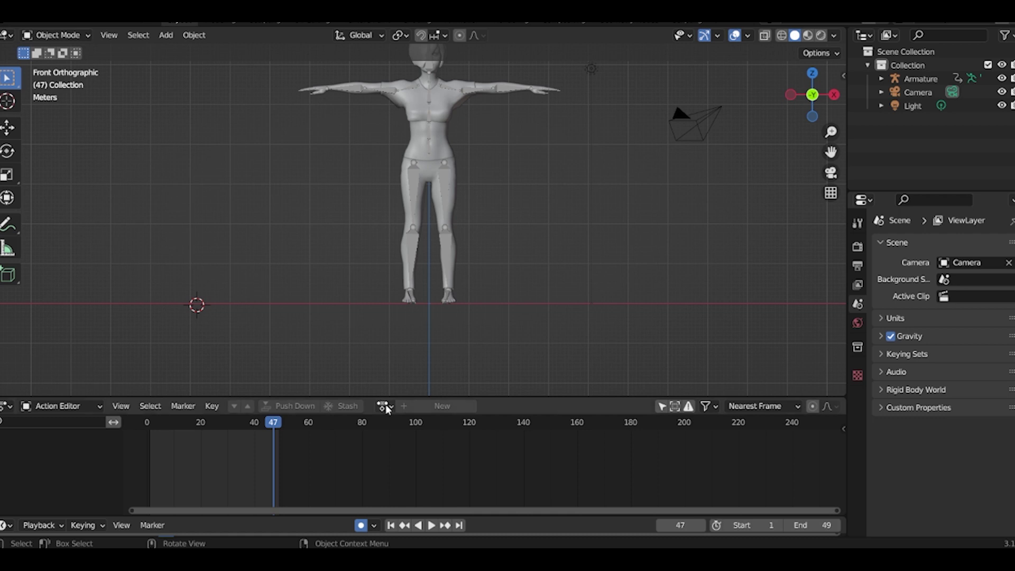
left_click(418, 186)
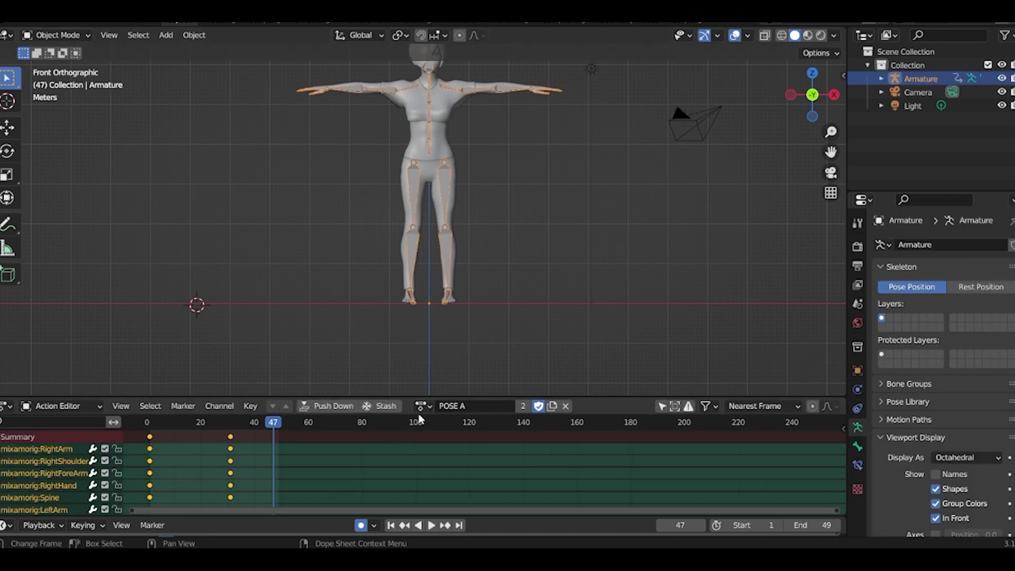
left_click(432, 406)
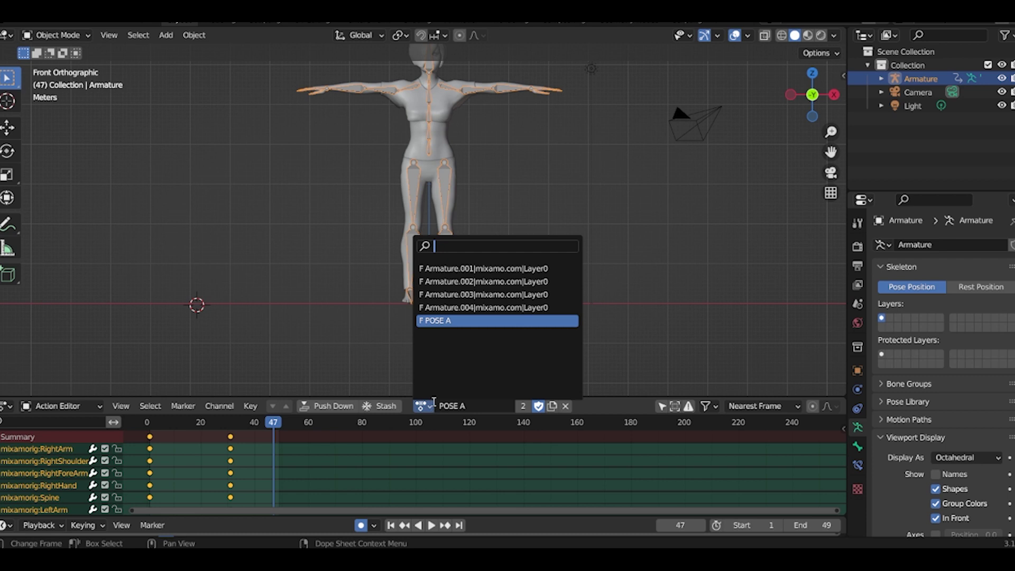
left_click(468, 270)
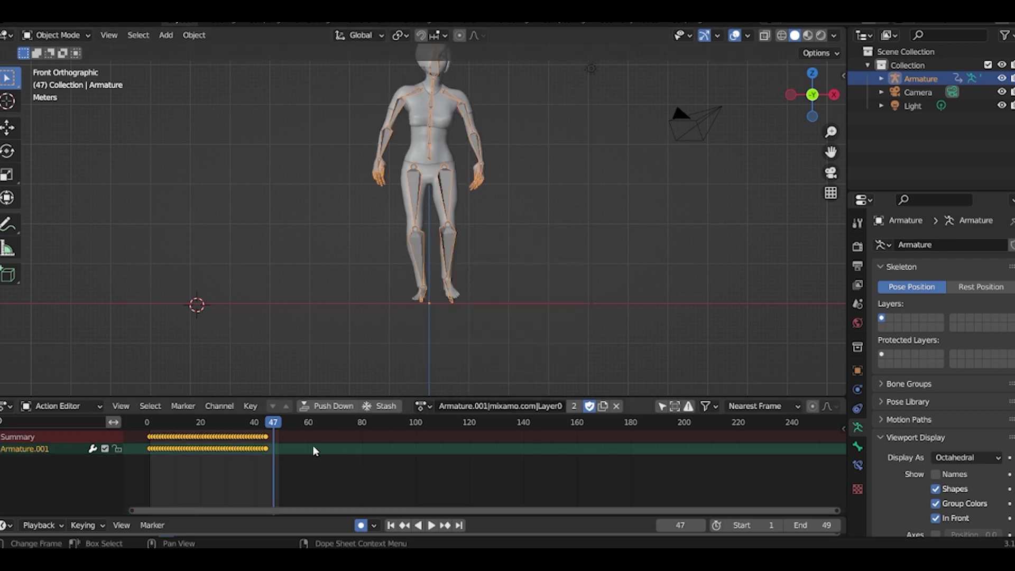
Preview the assigned Armature.001 action on the character from the right view.
left_click_drag(273, 426, 271, 452)
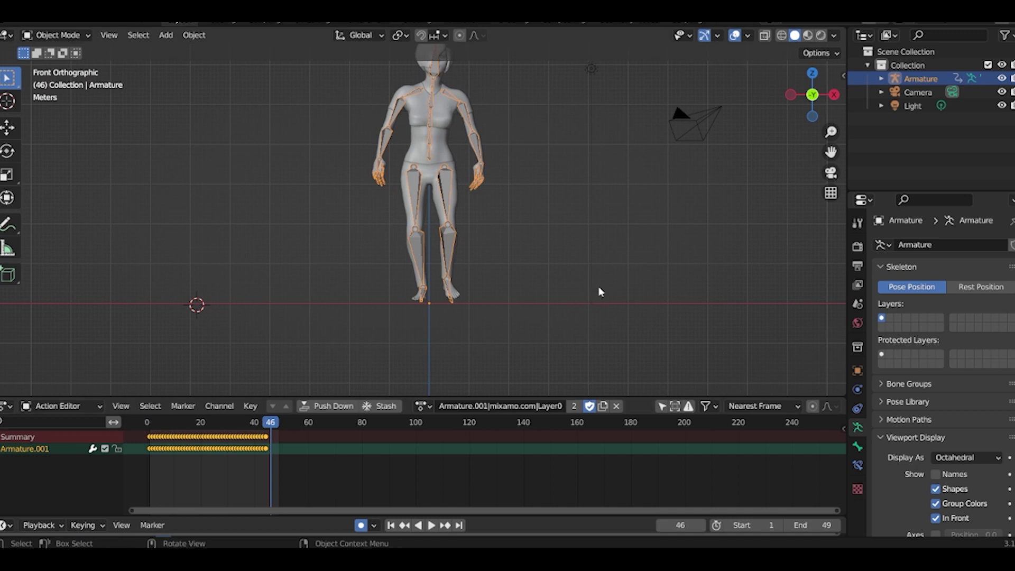
key("KP_3")
key("space")
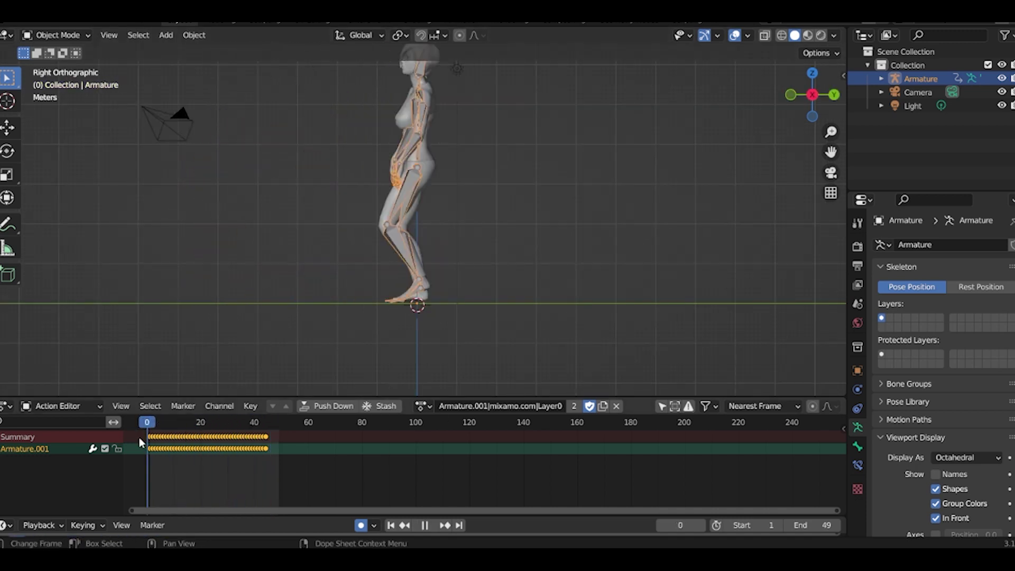
key("space")
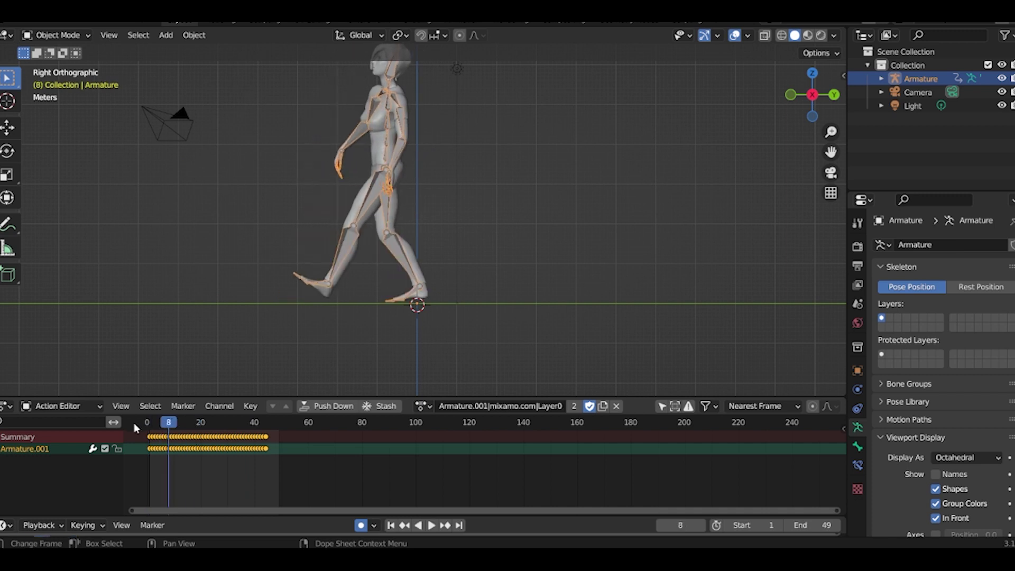
Rename the action Armature.001|mixamo.com|Layer0 to "WALKING".
left_click(430, 408)
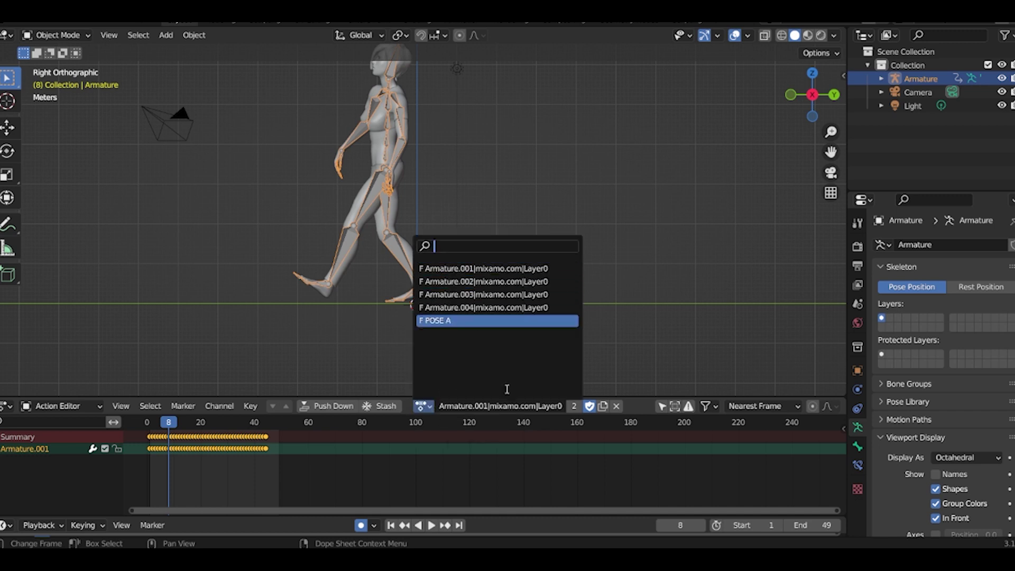
left_click(512, 412)
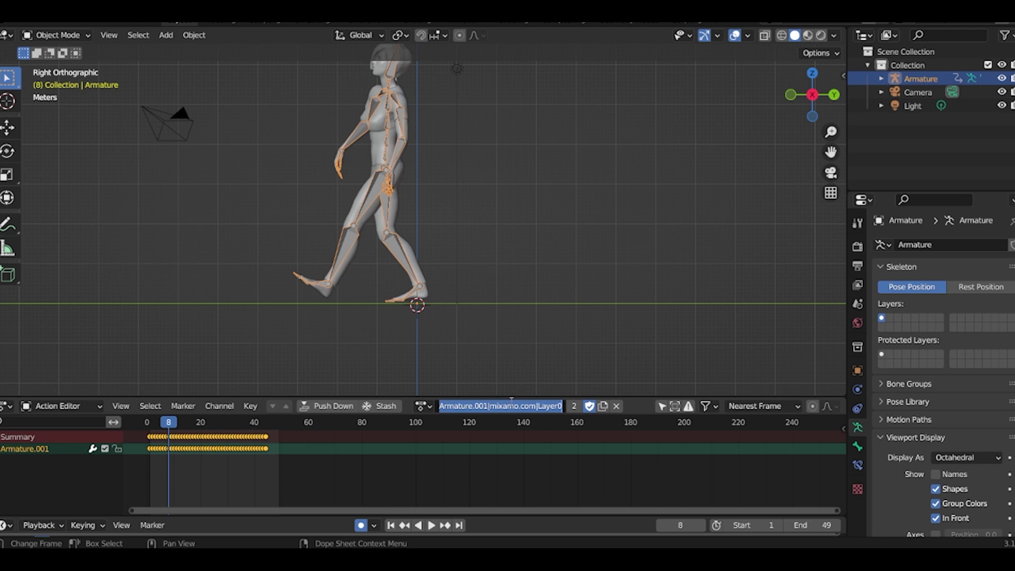
type("person")
key("BackSpace")
key("BackSpace")
key("BackSpace")
key("BackSpace")
key("BackSpace")
key("BackSpace")
type("WA")
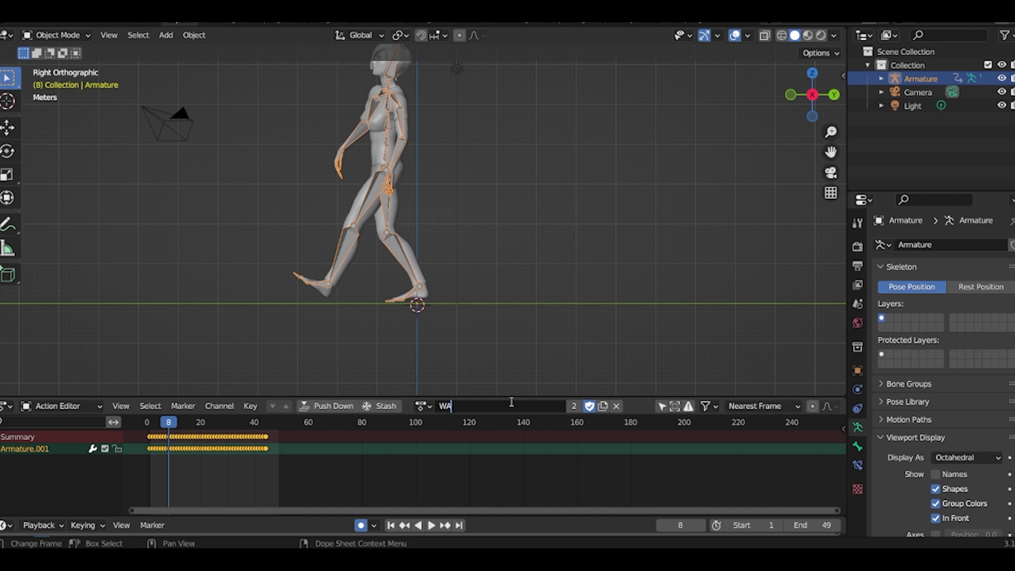
type("LKING")
key("Return")
Assign the action Armature.002|mixamo.com|Layer0 to the armature and scrub to frame 19 to preview its motion.
left_click(424, 406)
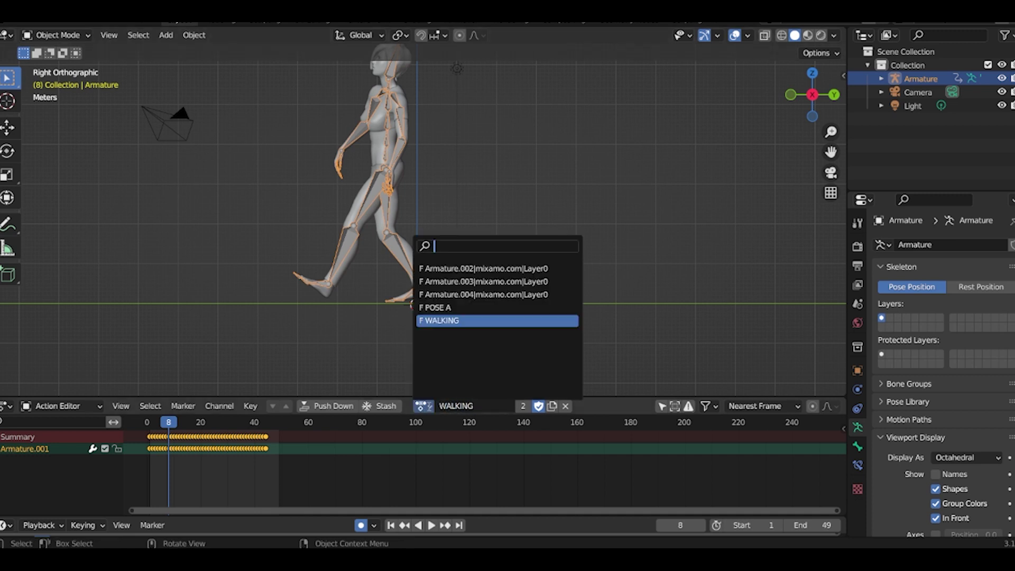
left_click(478, 269)
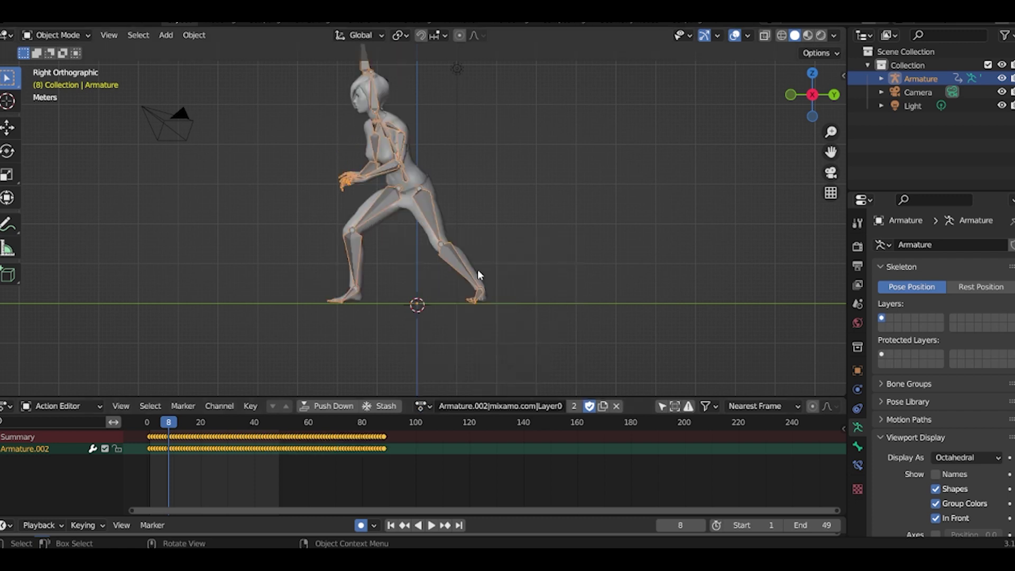
left_click_drag(172, 425, 198, 422)
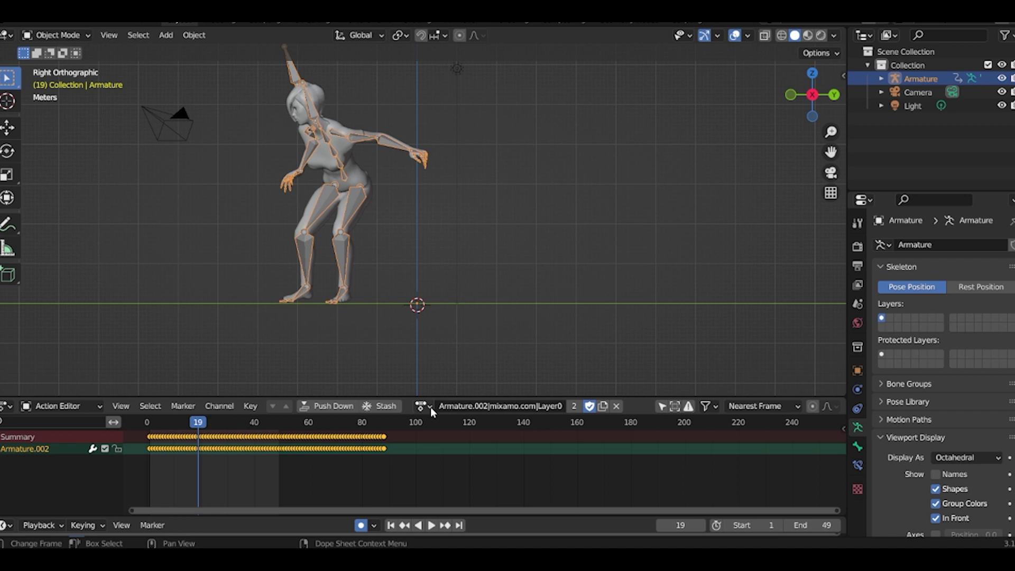
Rename the assigned action Armature.002|mixamo.com|Layer0 to "JUMP".
left_click(431, 412)
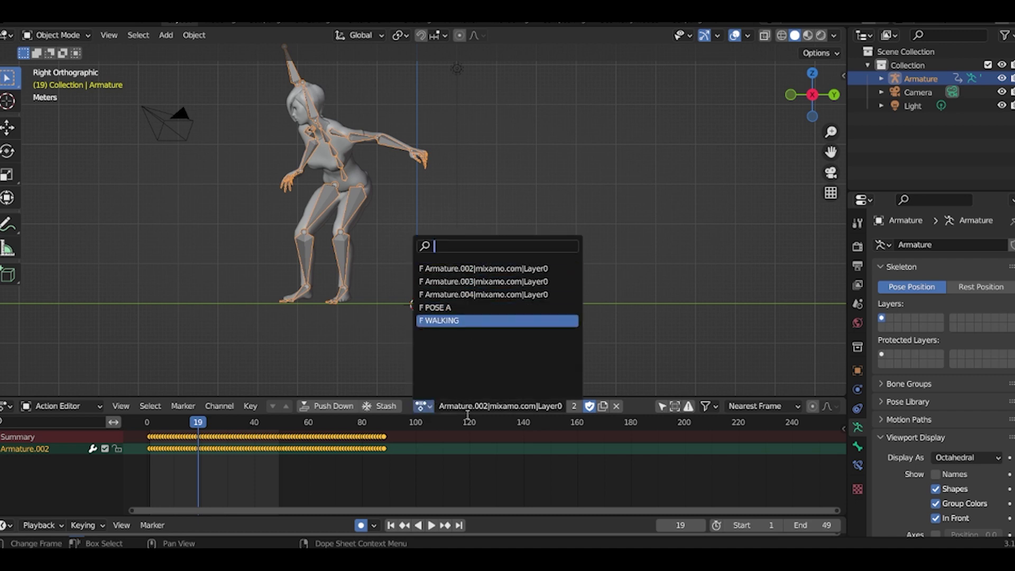
left_click(460, 405)
double_click(459, 406)
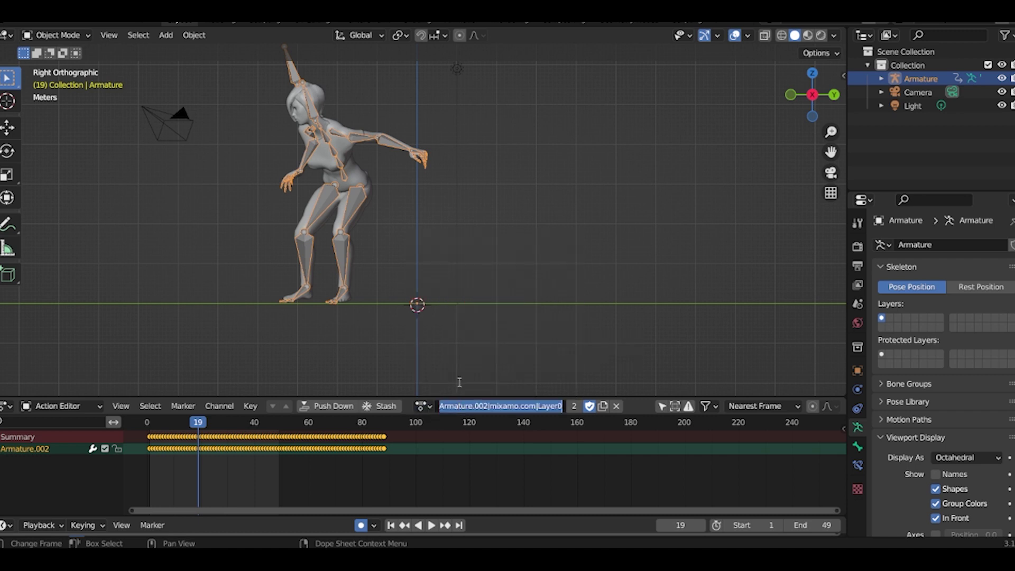
type("JUMP")
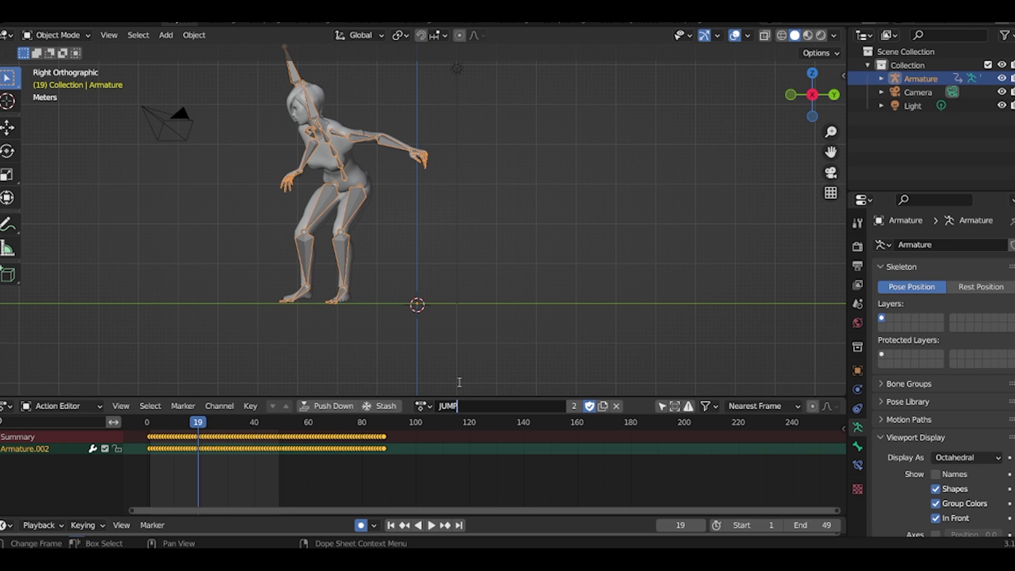
key("Return")
Assign the action Armature.003|mixamo.com|Layer0 to the armature and play it briefly to preview the motion.
left_click(423, 406)
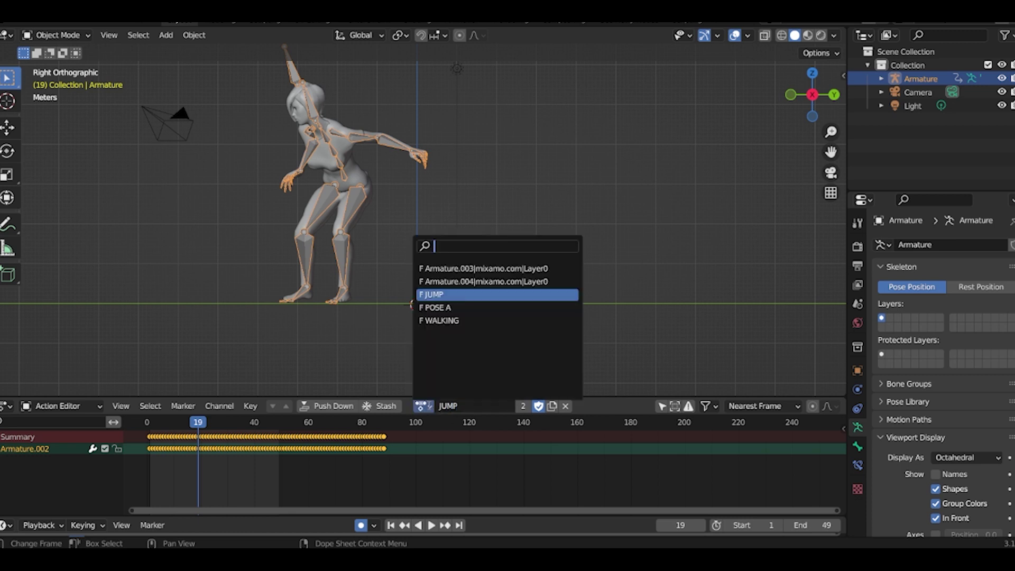
left_click(469, 270)
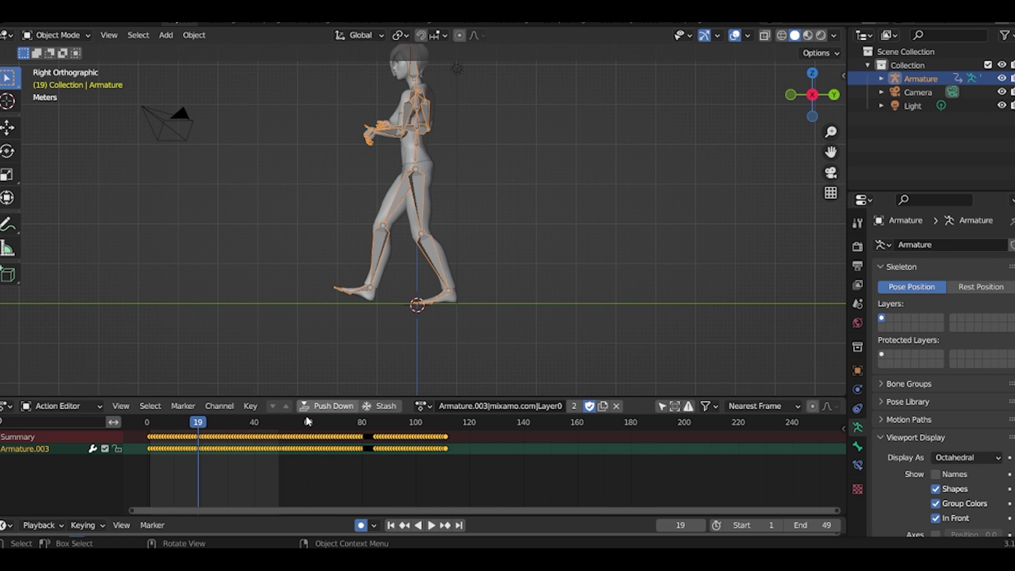
key("space")
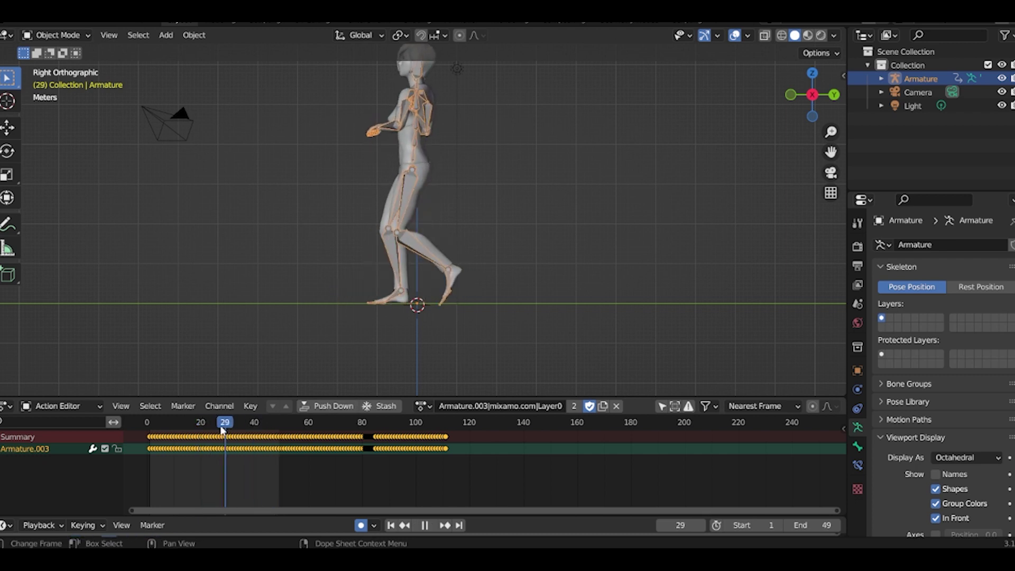
key("Escape")
Rename the assigned action Armature.003|mixamo.com|Layer0 to "CYCLE WALKING".
left_click(423, 406)
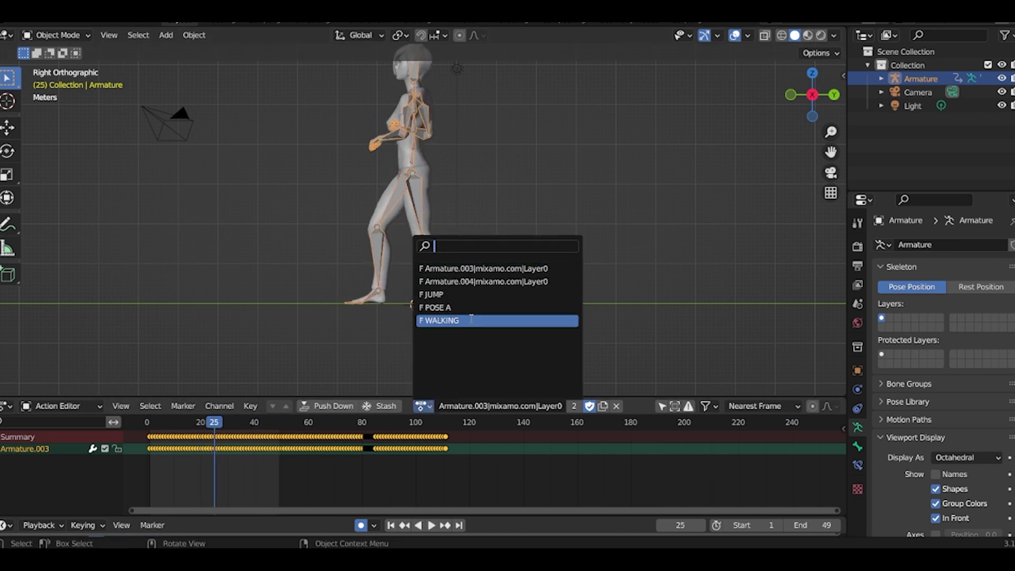
left_click(477, 397)
double_click(478, 397)
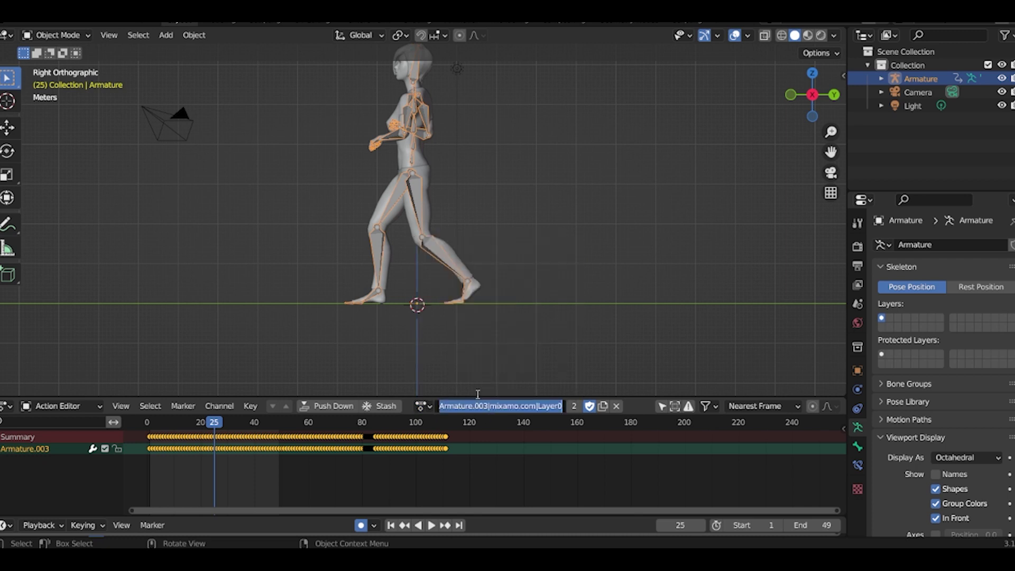
type("cYCL")
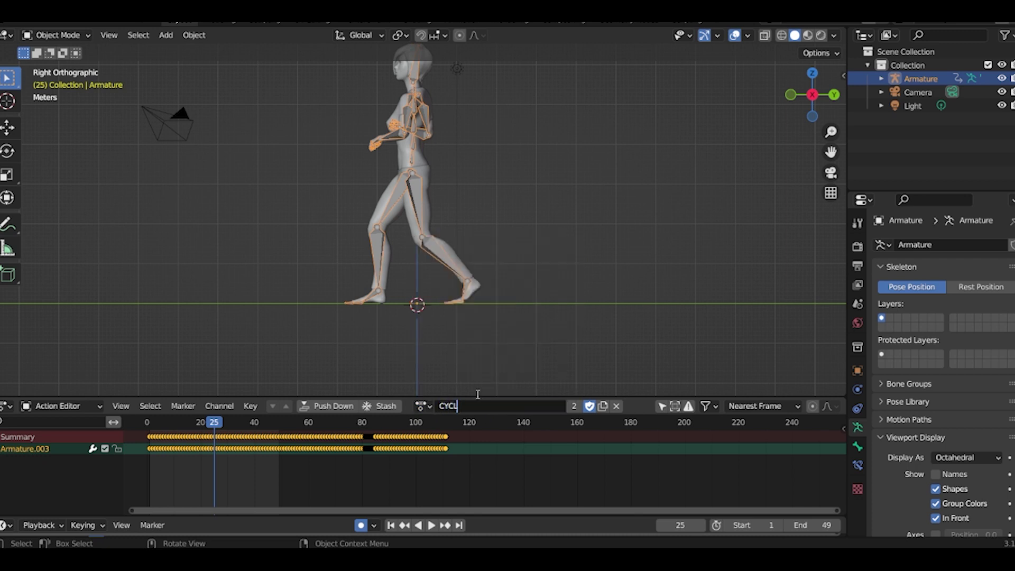
type("E WALKING")
key("Return")
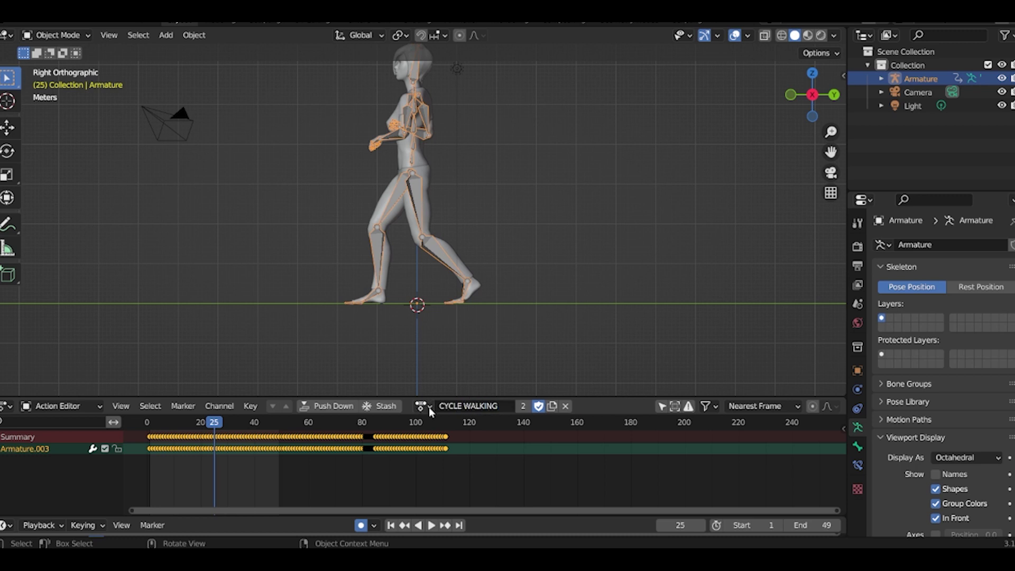
Assign the action Armature.004|mixamo.com|Layer0 to the armature and rename it to "KARATE".
left_click(421, 406)
left_click(454, 268)
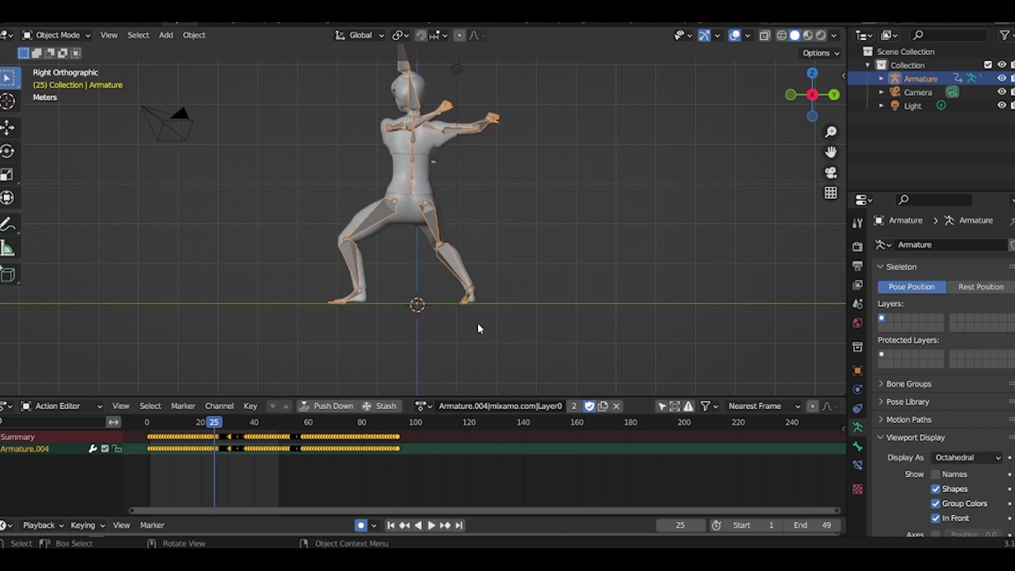
double_click(443, 411)
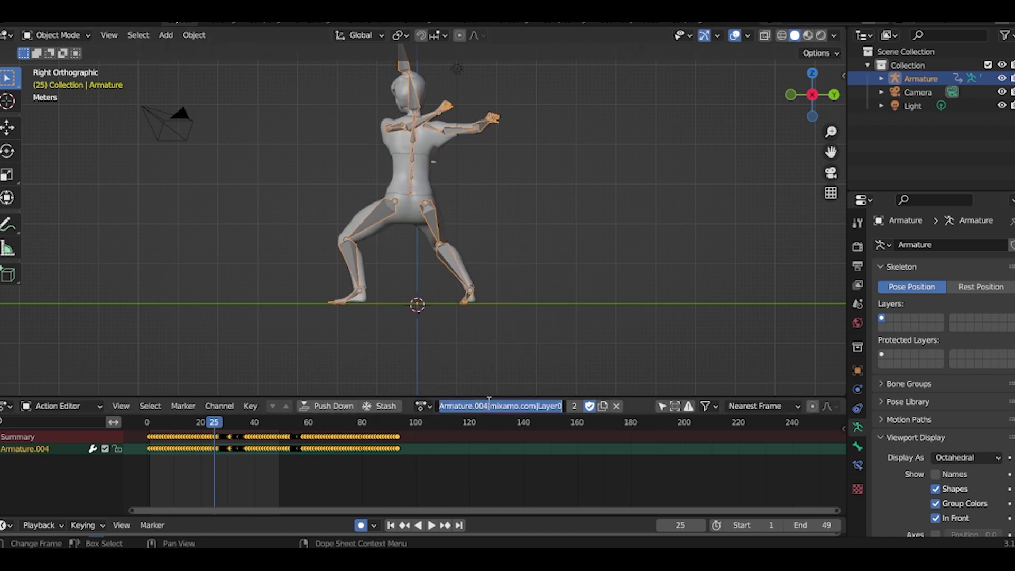
type("KARATE")
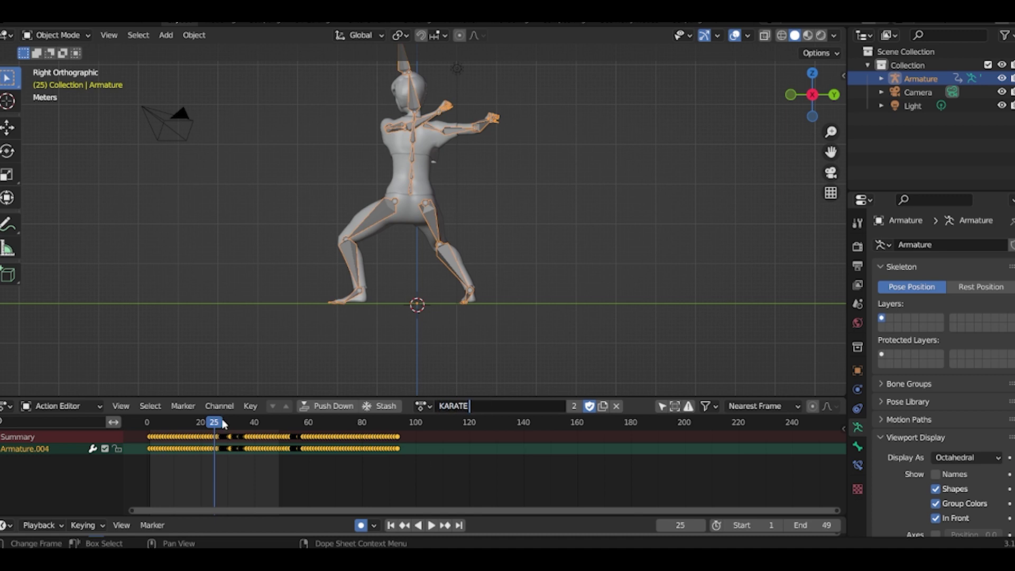
Preview the KARATE action by scrubbing to frame 15, switching to the front view and scrubbing on to frame 28.
left_click_drag(222, 423, 187, 440)
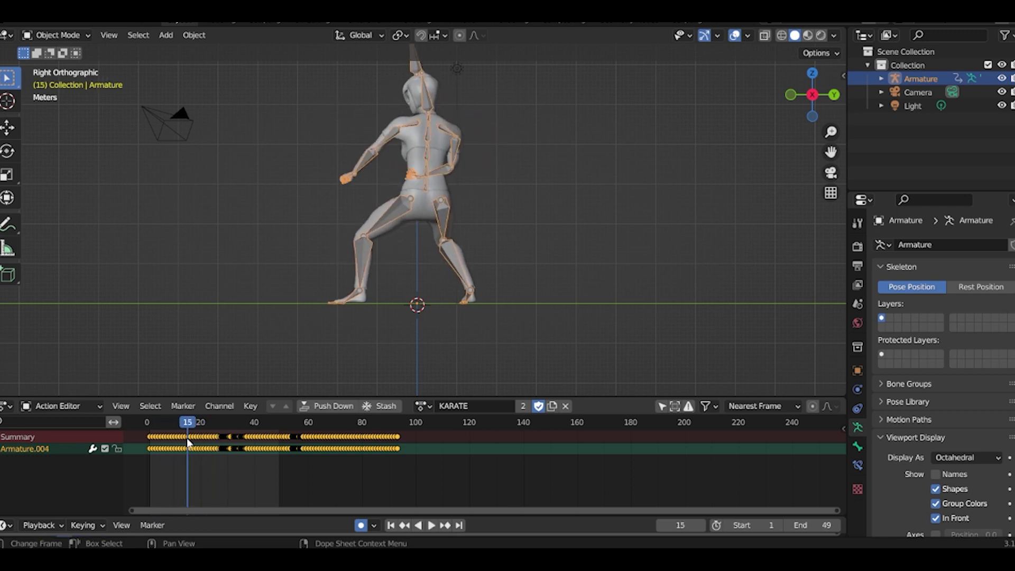
key("KP_1")
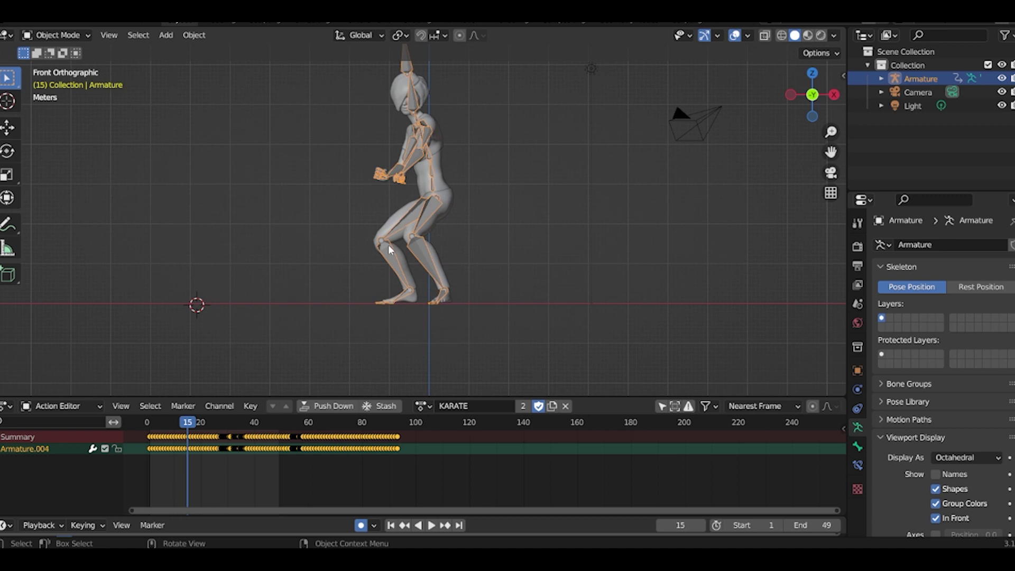
left_click_drag(187, 423, 223, 426)
left_click(478, 407)
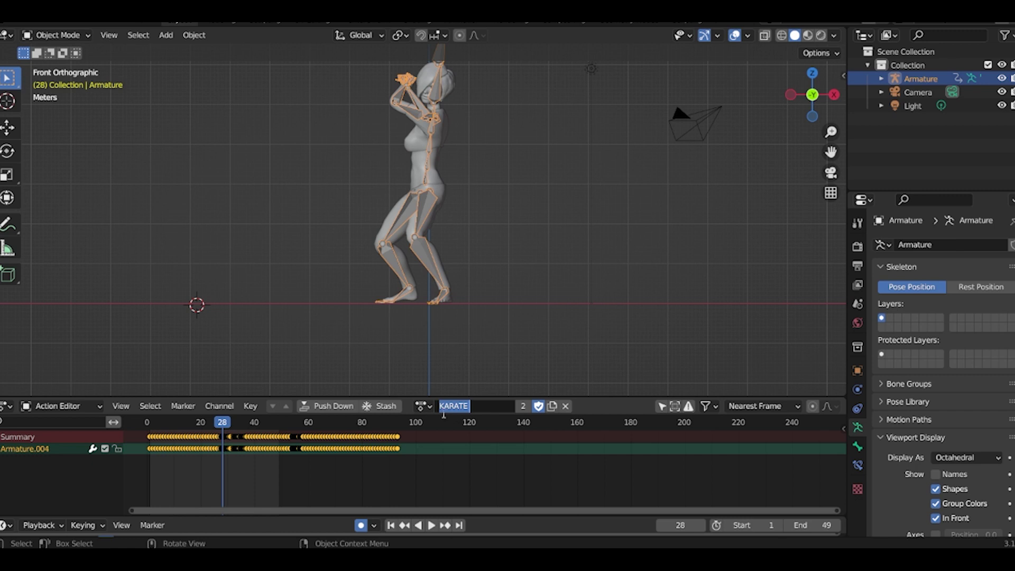
left_click(388, 362)
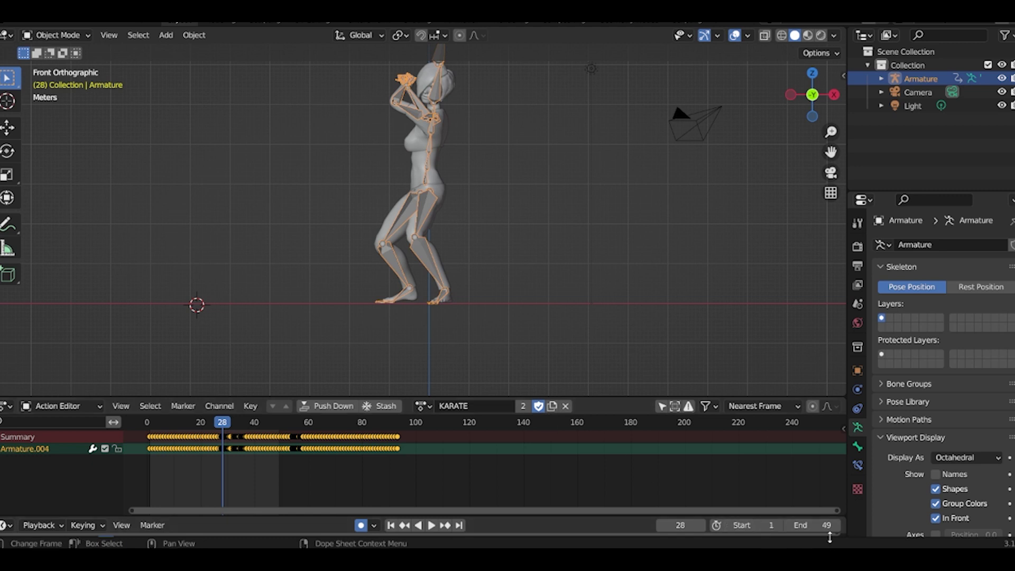
Extend the scene's playback range by setting the end frame to 510.
left_click_drag(814, 525, 907, 525)
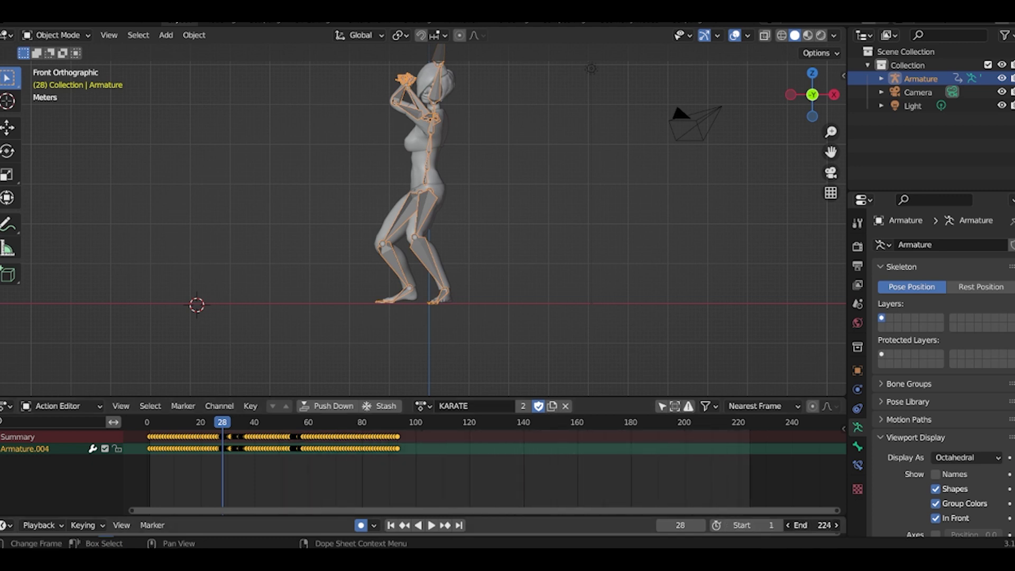
scroll(725, 494, "down", 3)
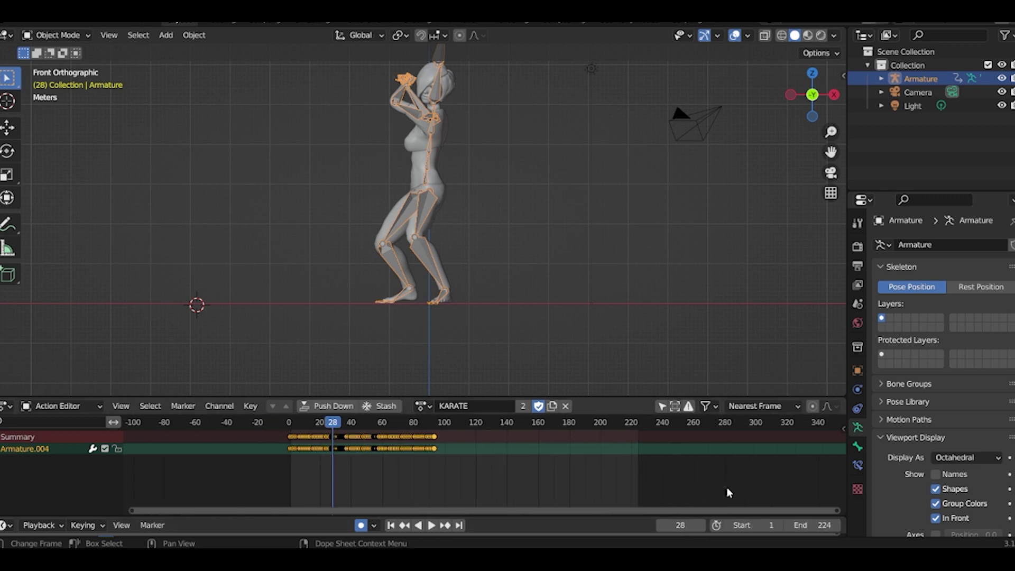
scroll(727, 493, "down", 1)
left_click_drag(817, 524, 888, 525)
scroll(778, 487, "down", 4)
left_click_drag(812, 525, 835, 524)
scroll(415, 284, "up", 3)
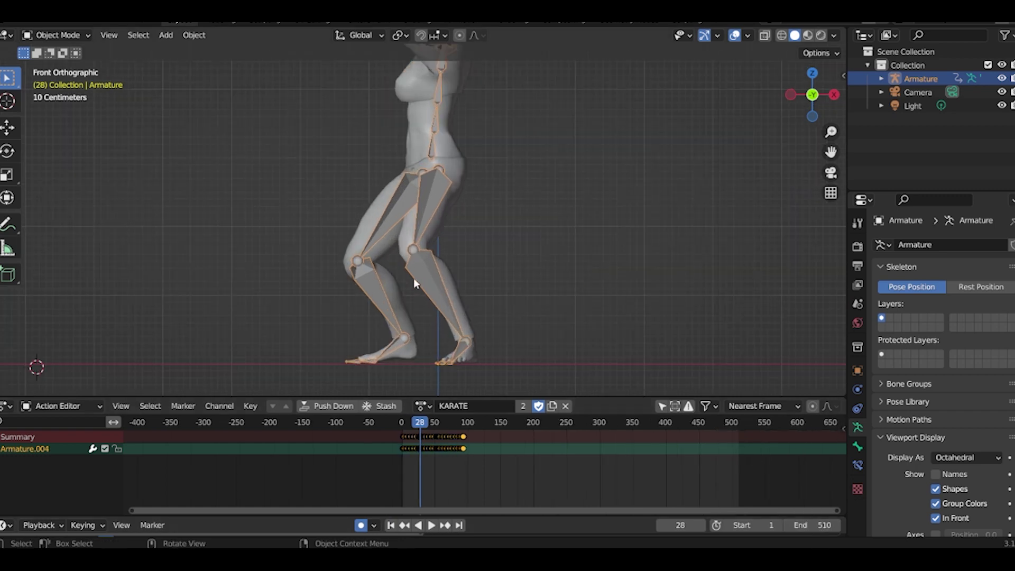
scroll(414, 284, "down", 4)
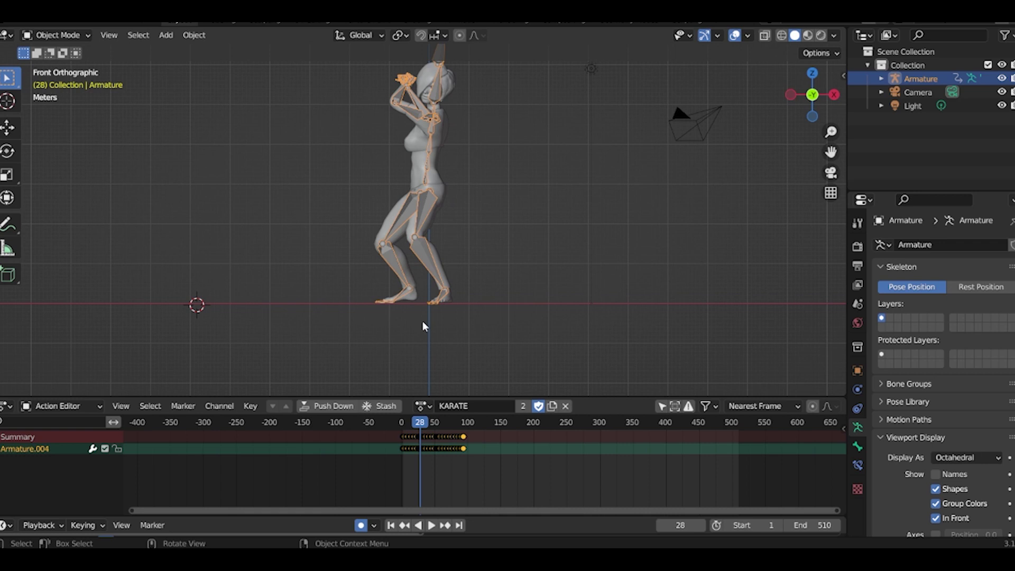
Split the 3D viewport vertically into two halves and turn the left half into a Nonlinear Animation editor.
left_click_drag(845, 28, 430, 90)
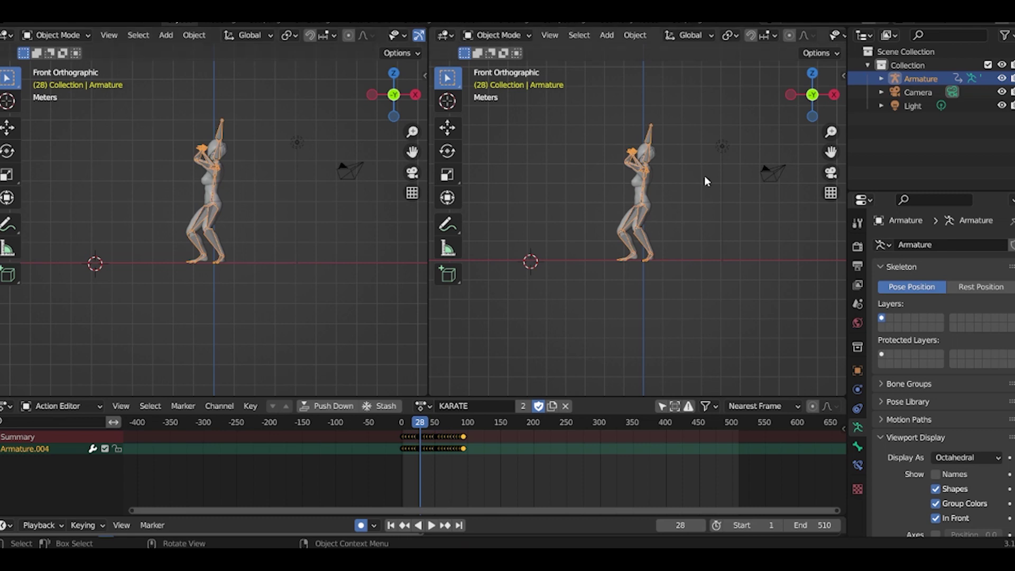
left_click(8, 36)
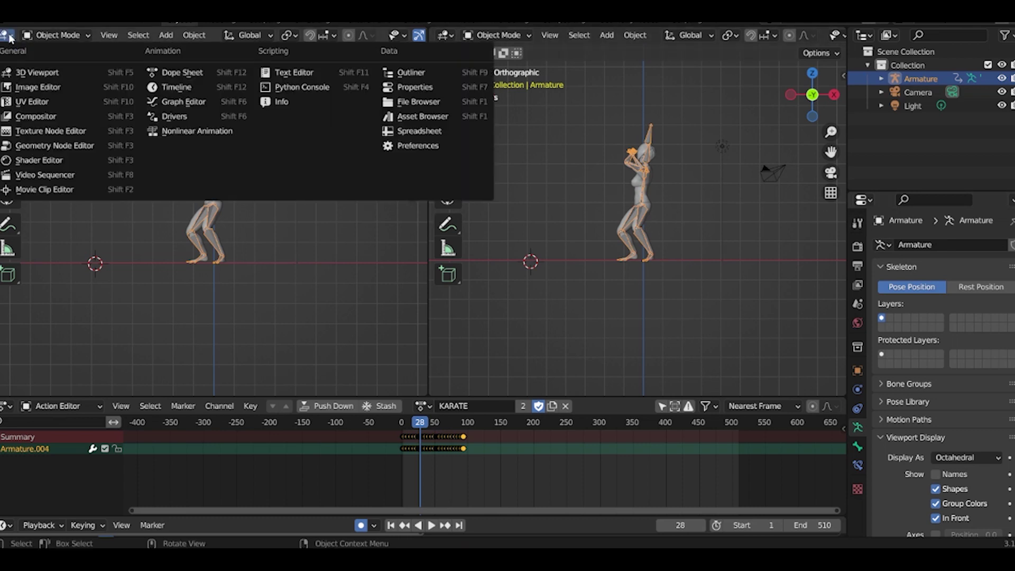
left_click(185, 138)
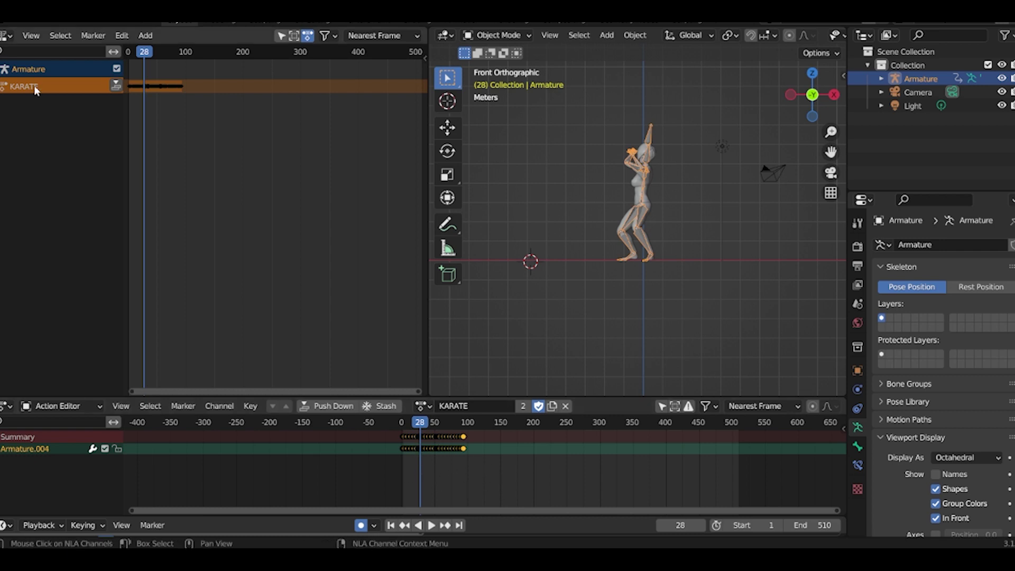
Play the KARATE action briefly and return the playhead to frame 0 in the Nonlinear Animation editor.
key("space")
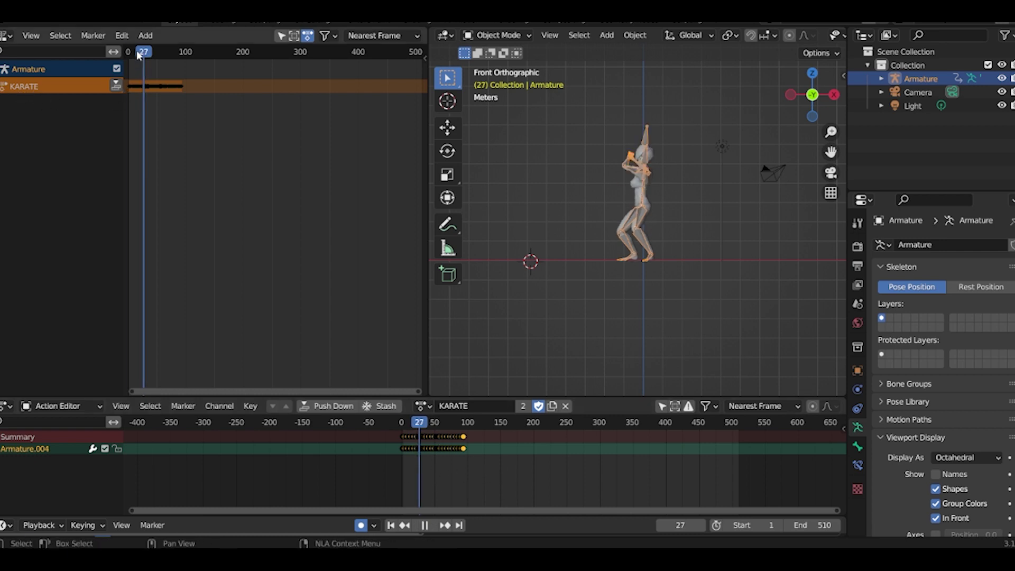
left_click_drag(168, 58, 126, 75)
key("space")
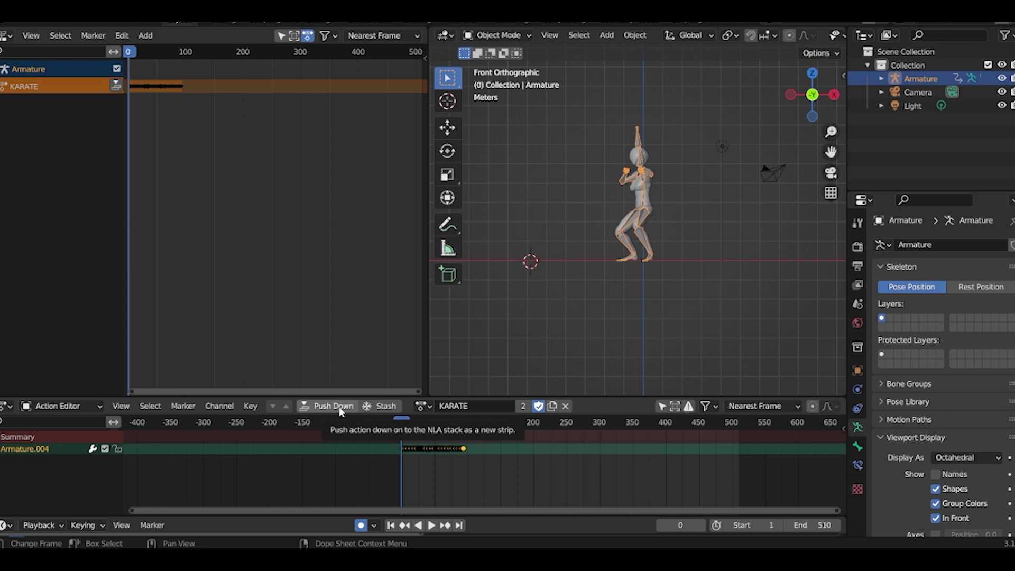
Push the KARATE action down into an NLA strip and rename its new track to "KARATE".
left_click(116, 87)
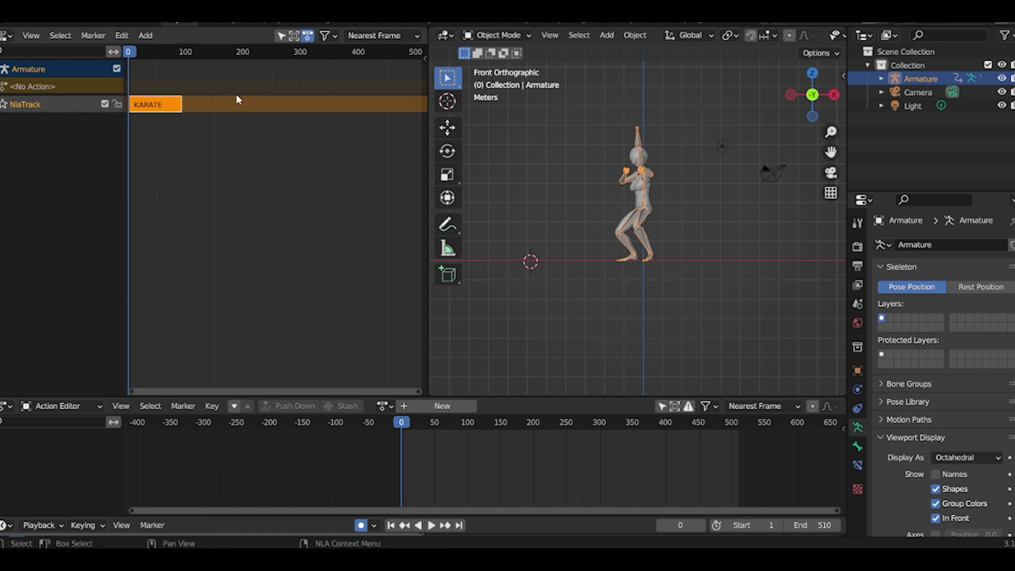
double_click(35, 106)
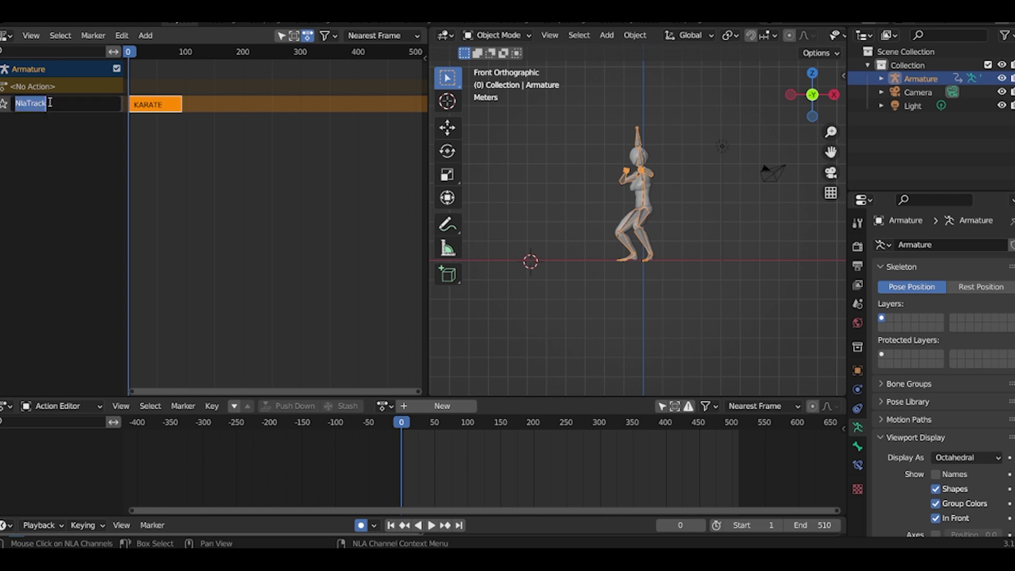
type("KARATE")
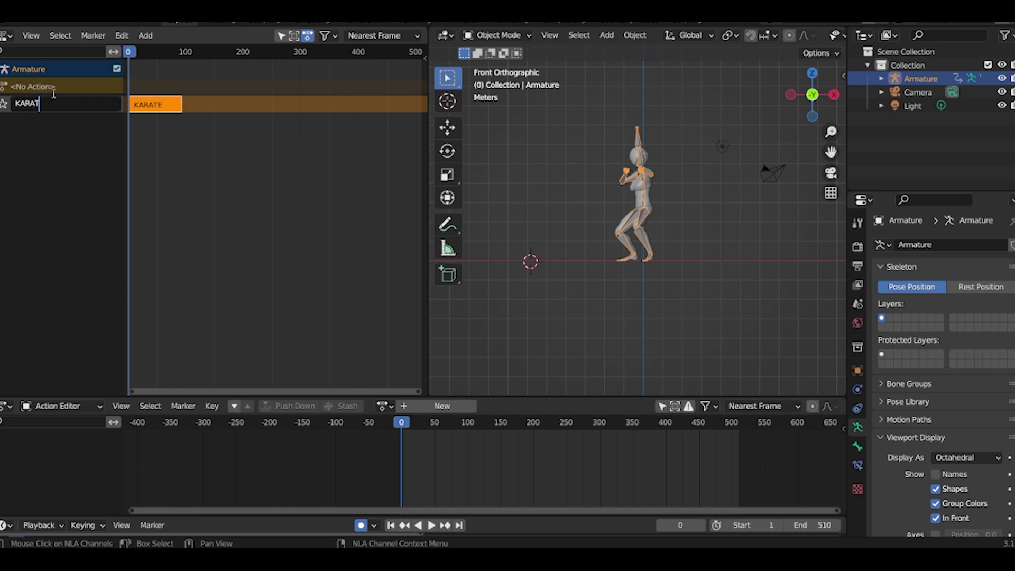
left_click(73, 157)
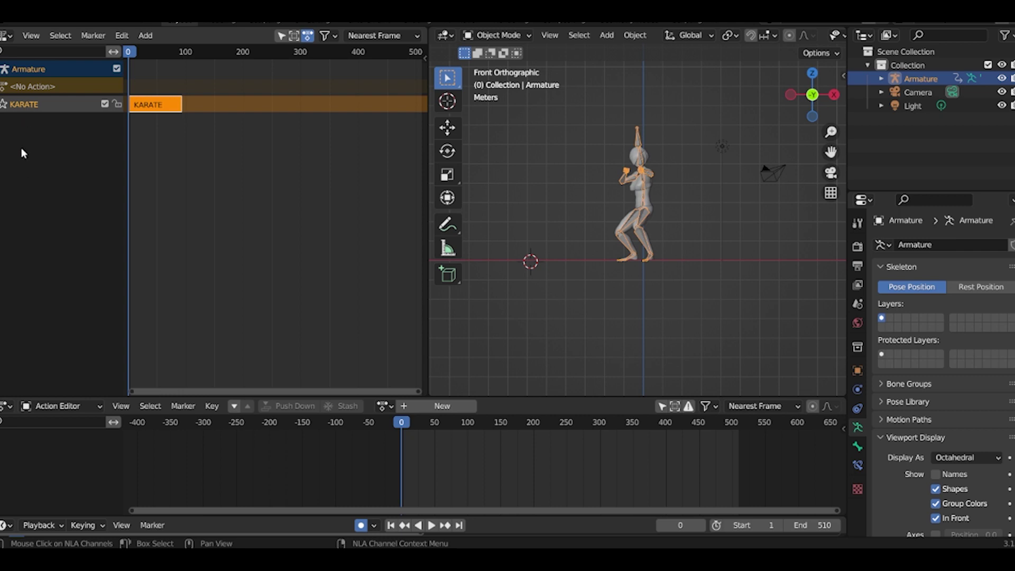
Add four empty NLA tracks above the KARATE track.
key("shift+r")
key("shift+r")
key("shift+r")
key("shift+r")
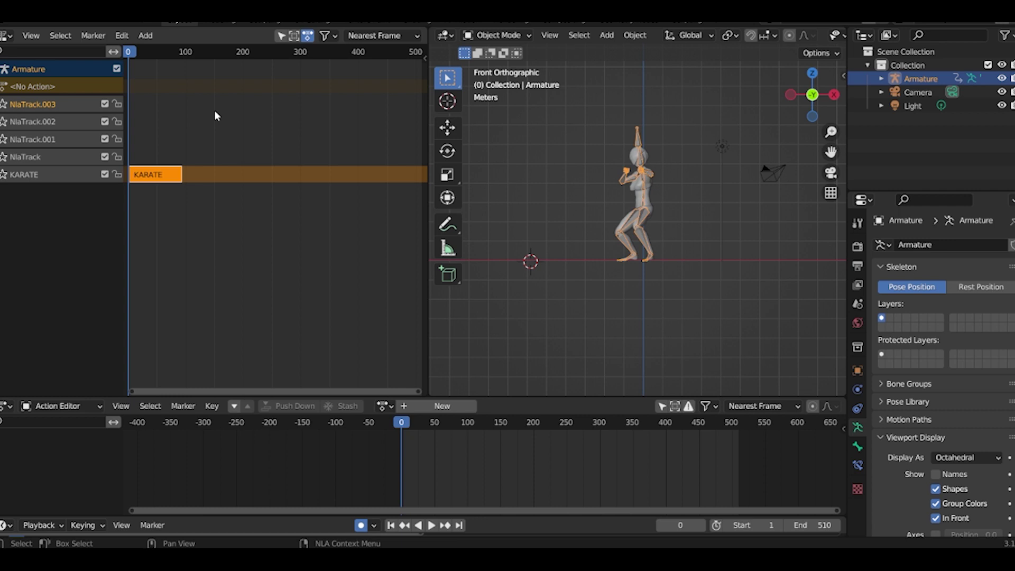
Add a POSE A action strip to NlaTrack.003 and rename that track to "POSE A".
key("shift+a")
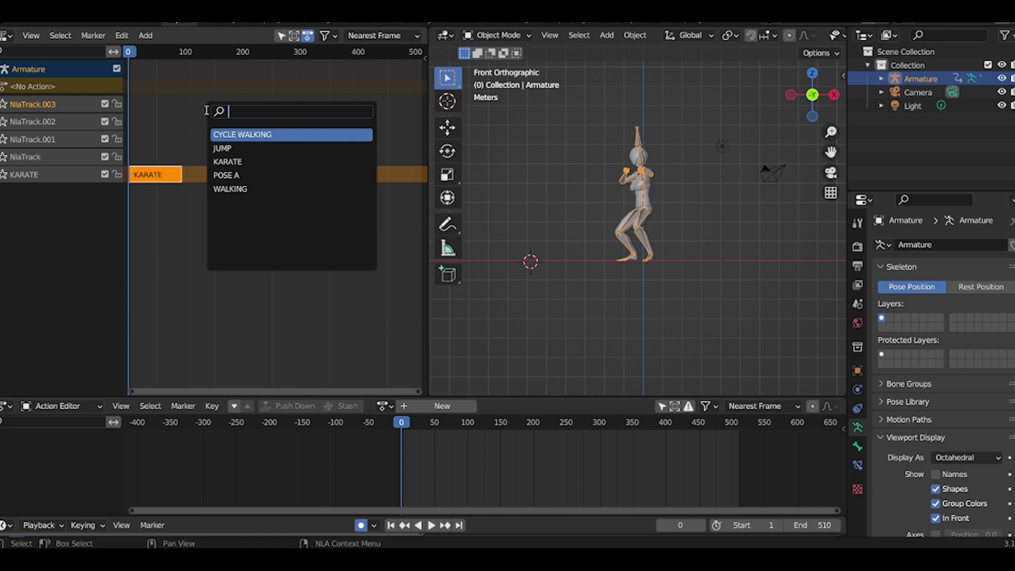
left_click(237, 178)
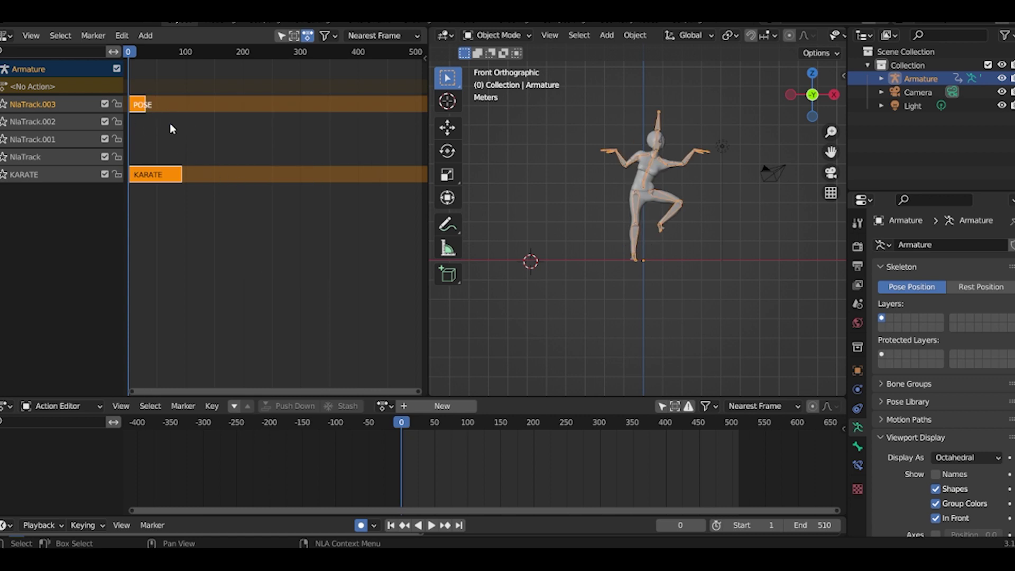
double_click(63, 104)
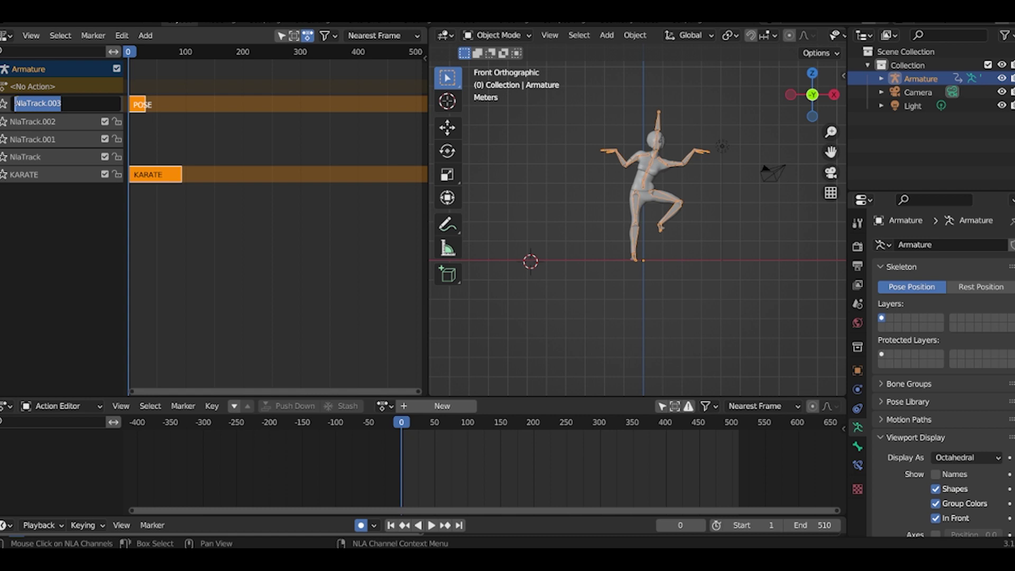
type("POSE A")
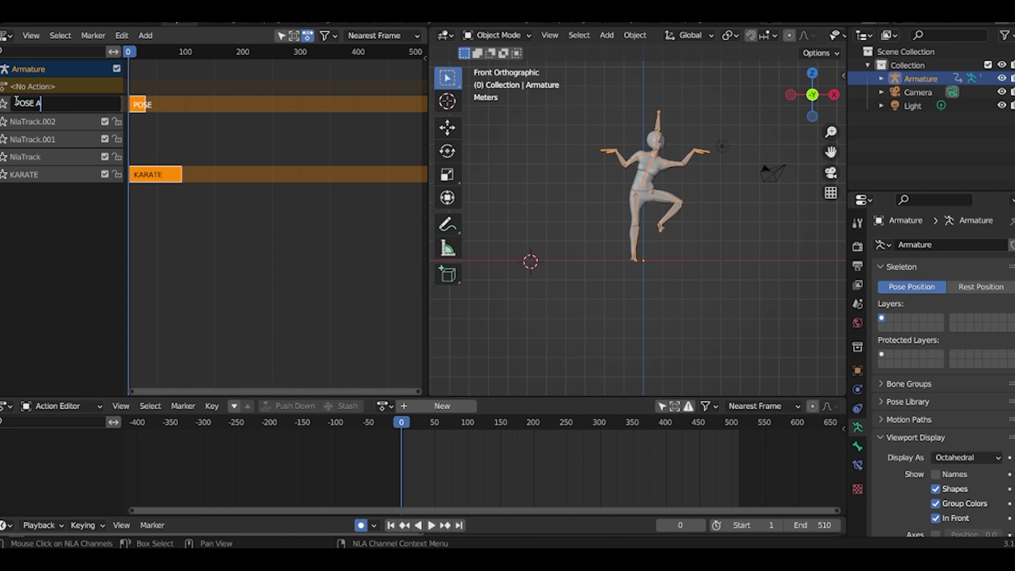
key("Return")
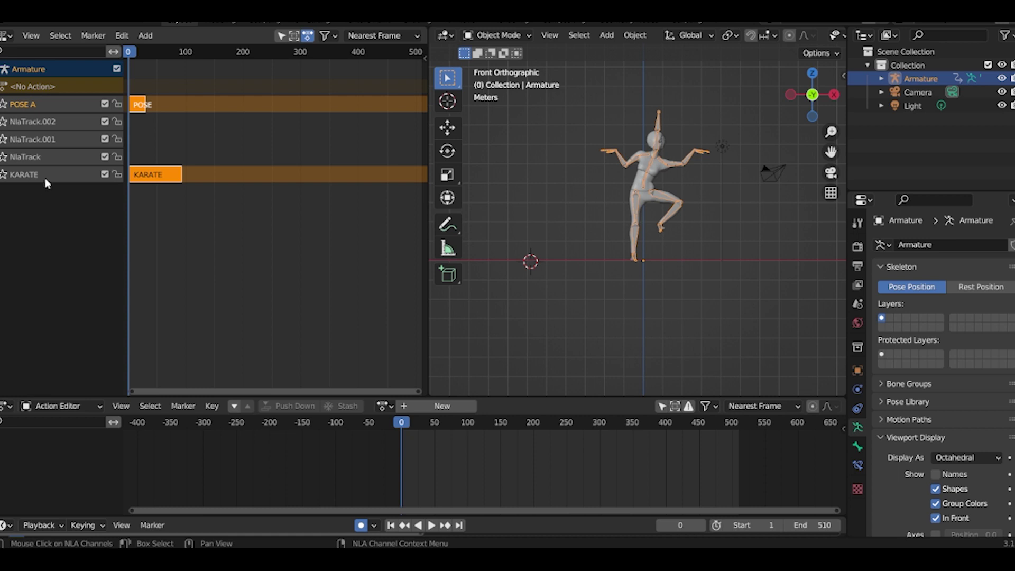
Try to move the POSE A track up one place in the track order.
right_click(37, 103)
mouse_move(38, 106)
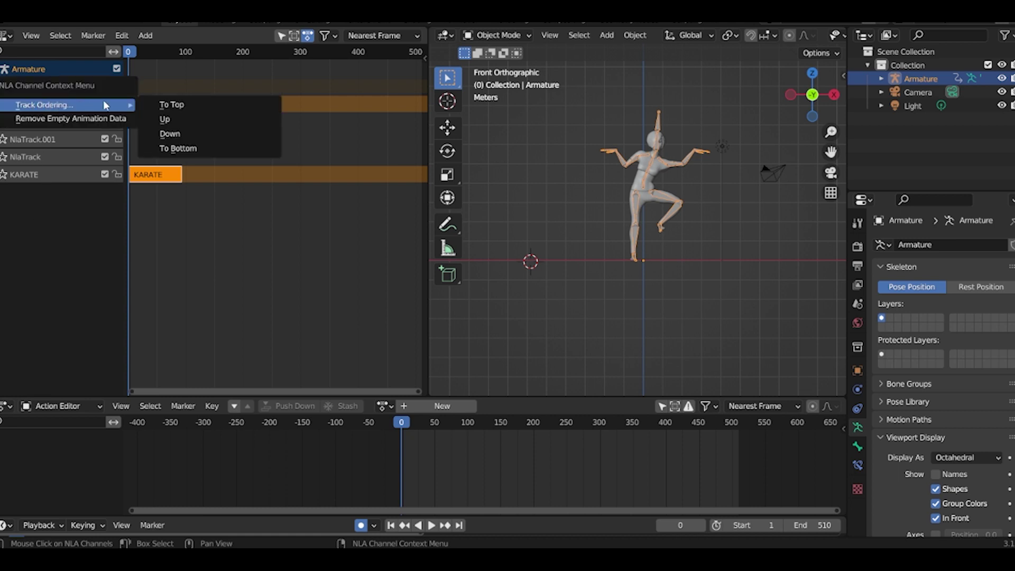
left_click(161, 118)
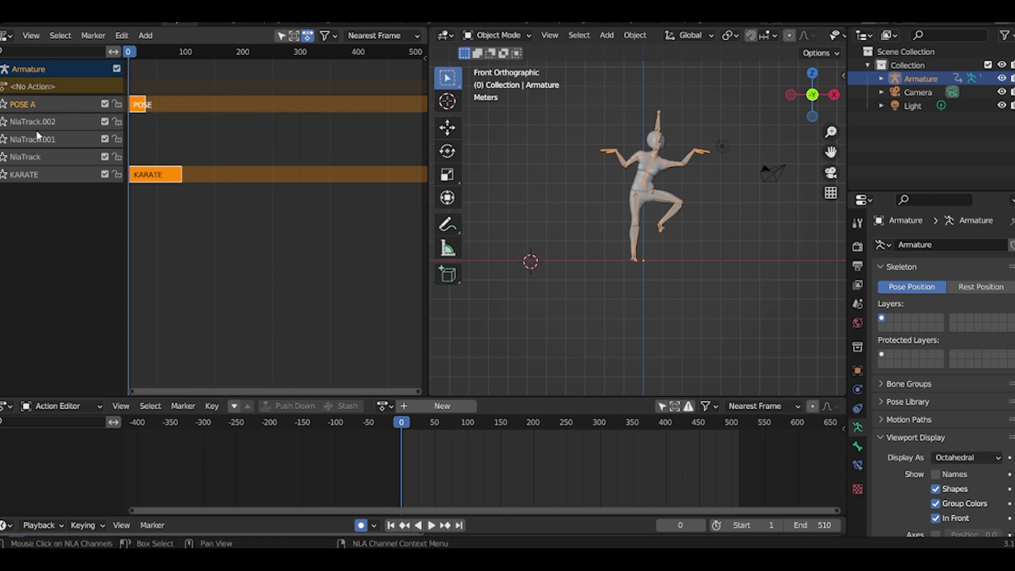
Add a CYCLE WALKING action strip to NlaTrack.002 and rename that track to "CYCLE".
left_click(57, 123)
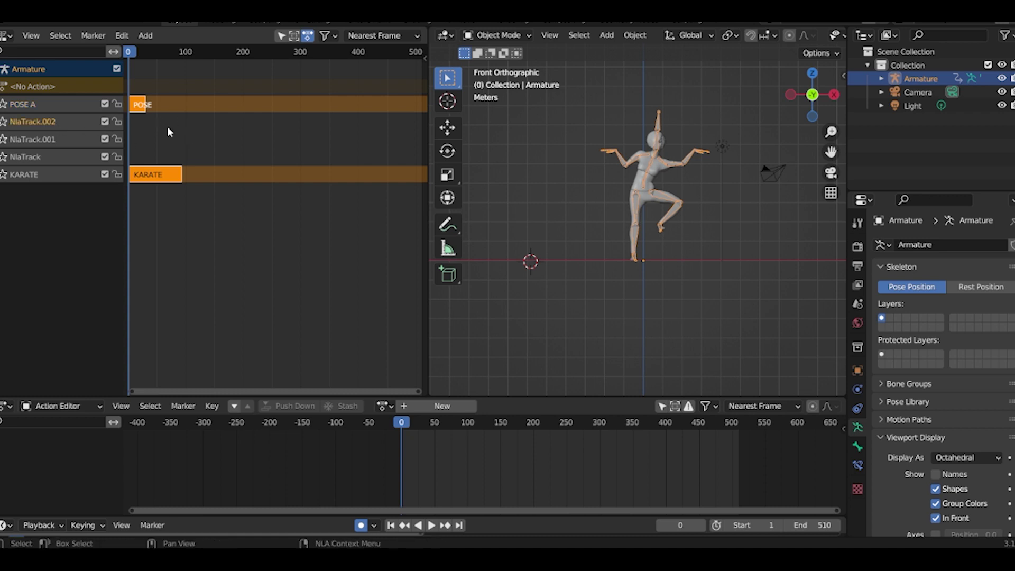
key("shift+a")
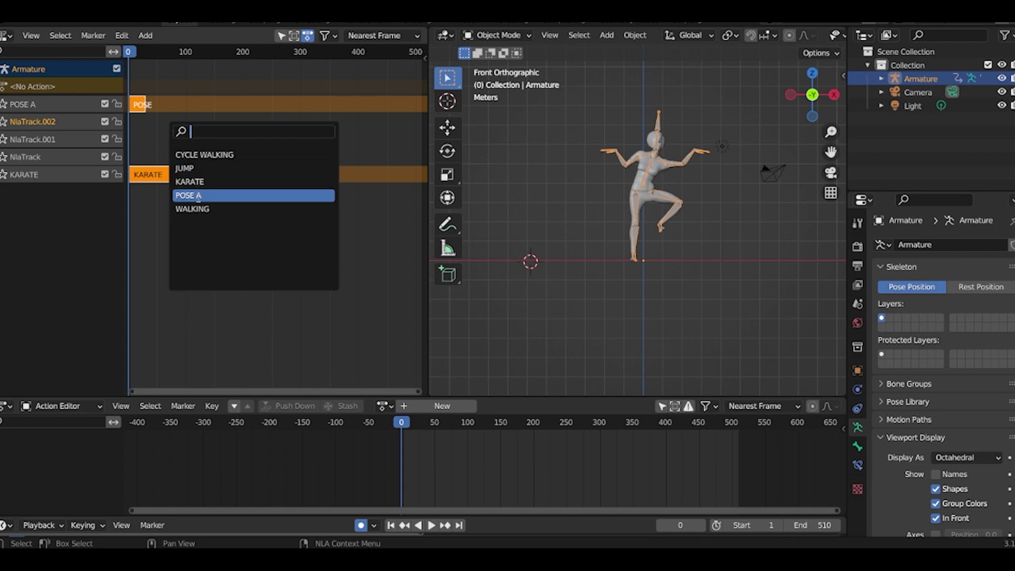
left_click(199, 155)
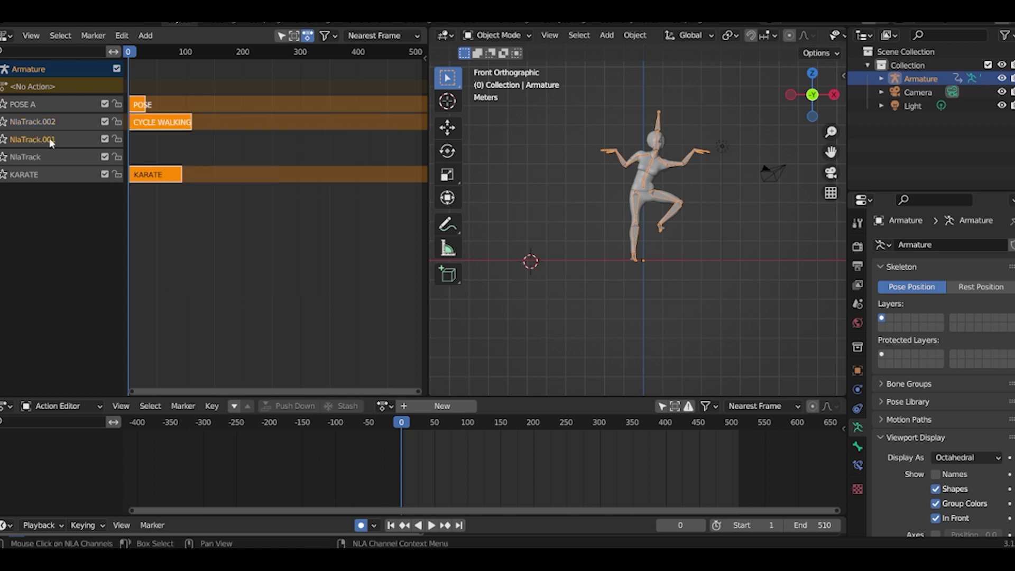
double_click(48, 122)
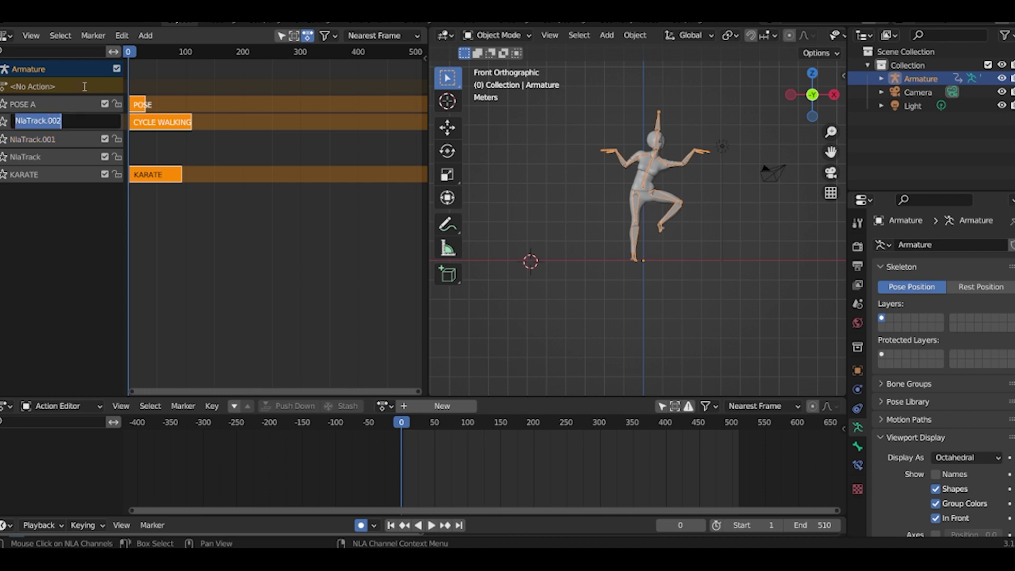
type("CYCLE")
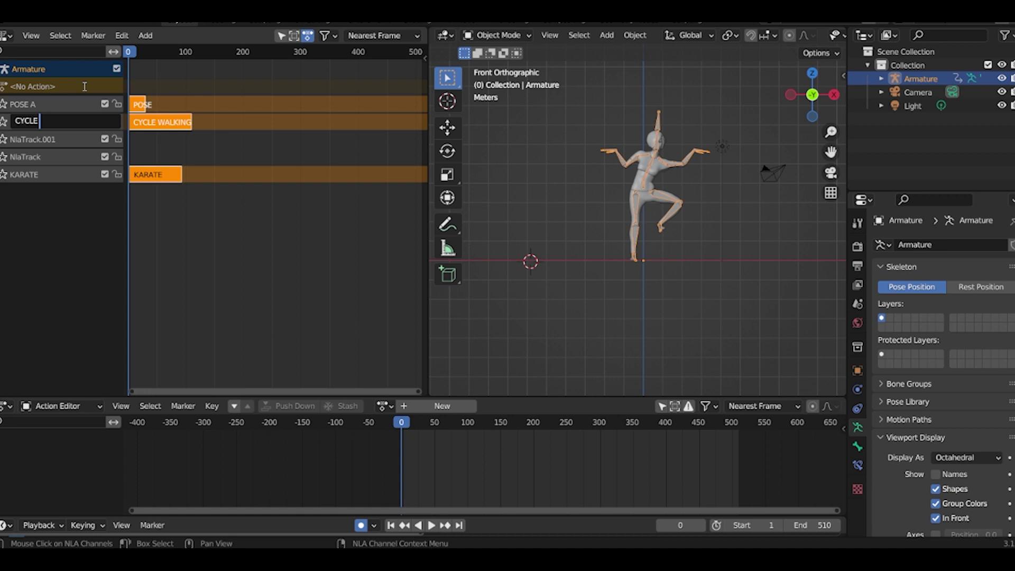
Add a JUMP action strip to NlaTrack.001 and rename that track to "JUMP".
left_click(50, 143)
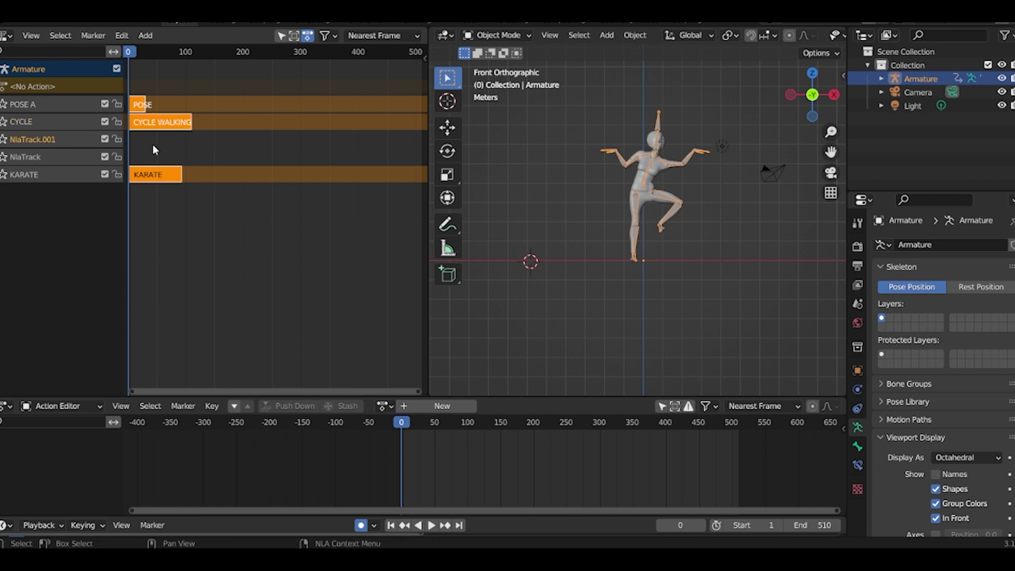
key("shift+a")
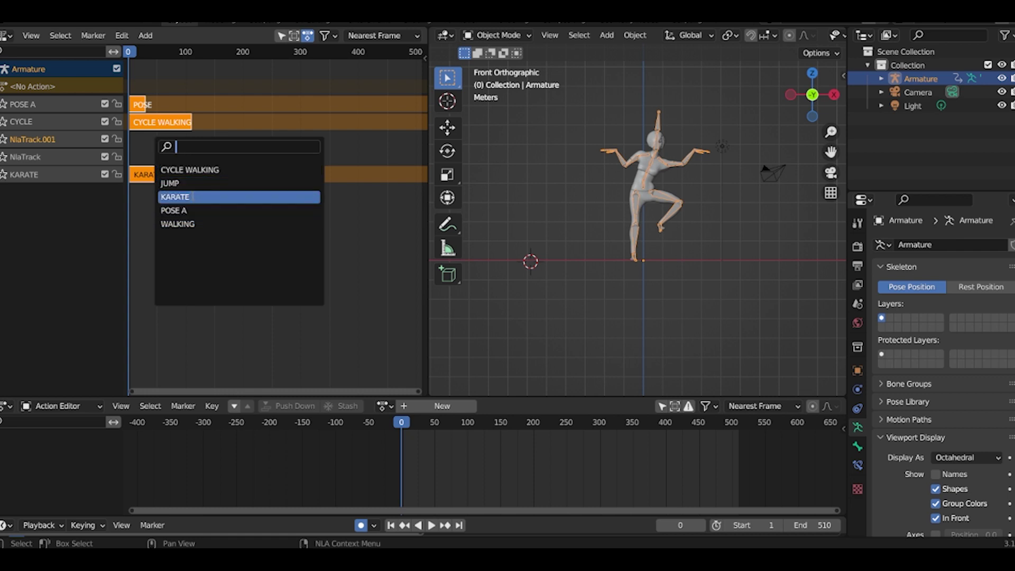
left_click(182, 184)
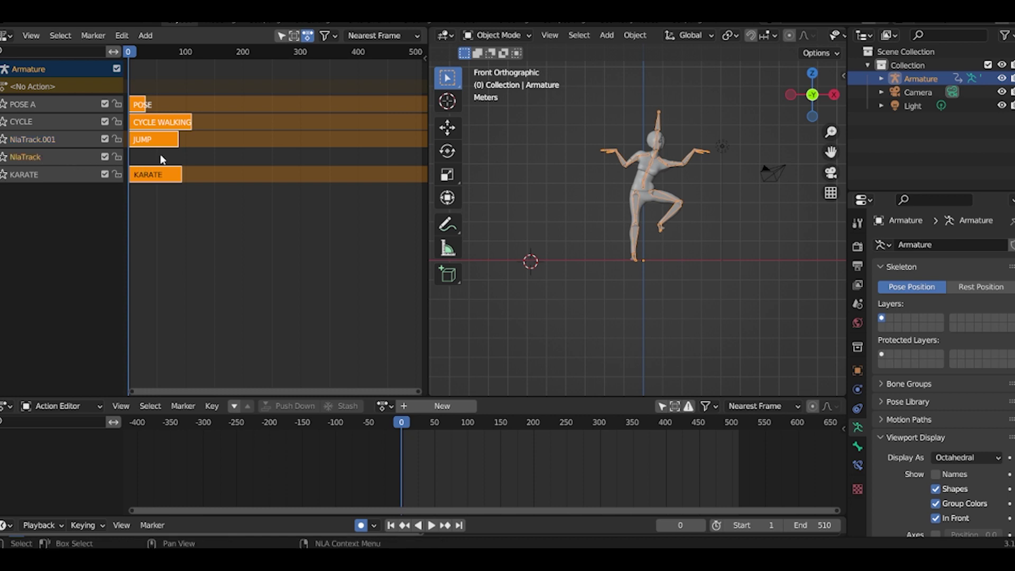
double_click(55, 138)
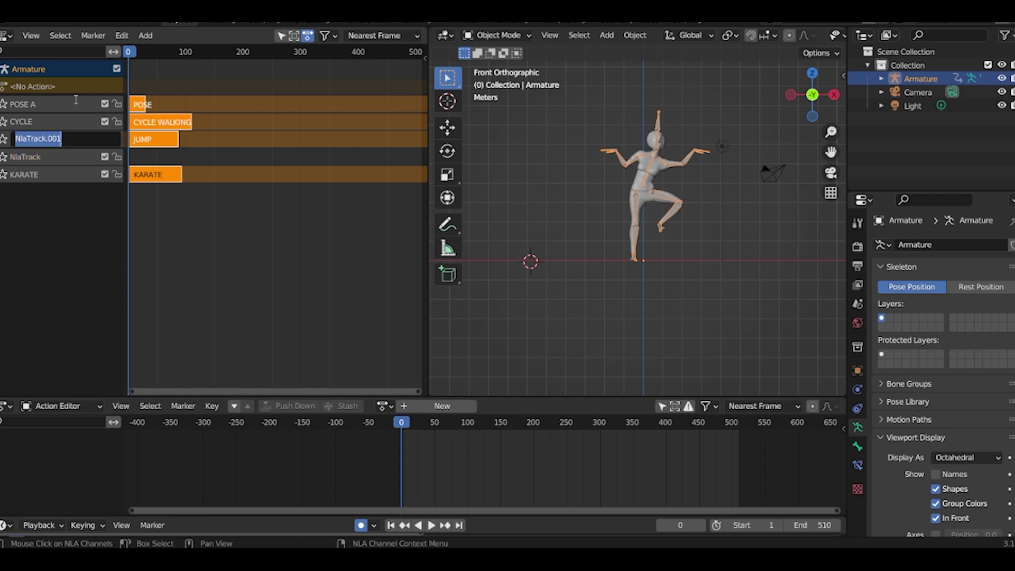
type("JUMP")
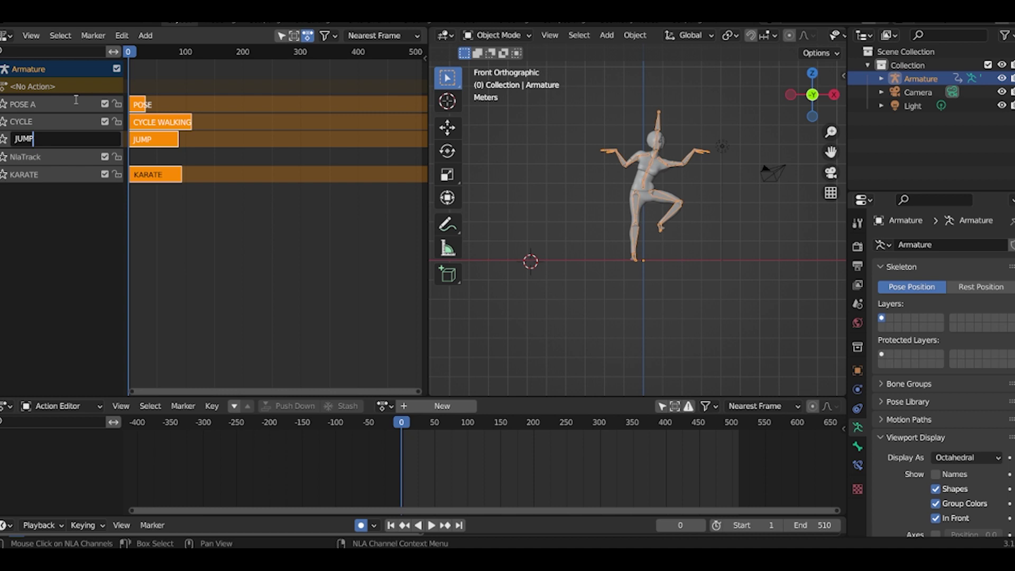
key("Return")
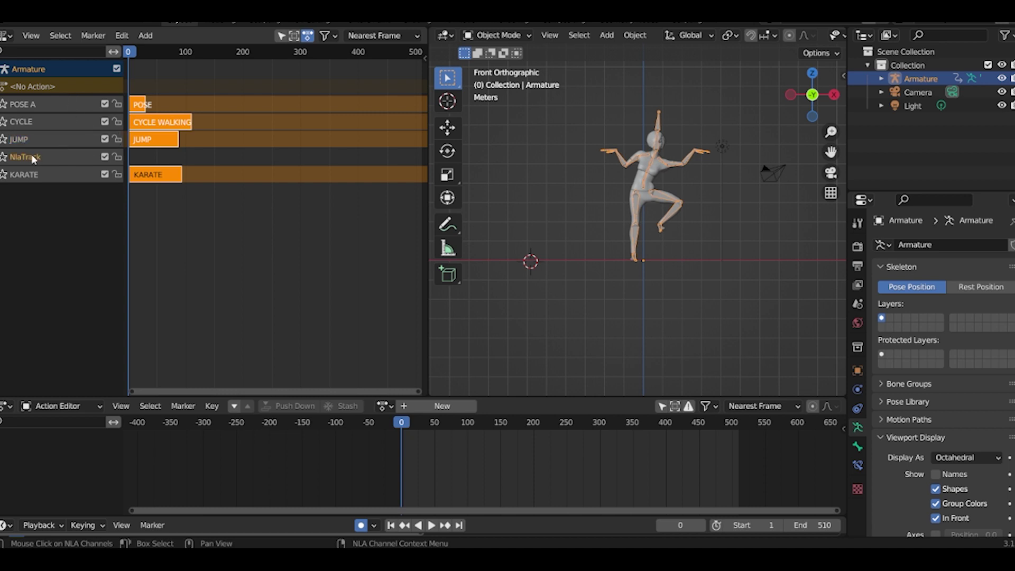
Try to add a WALKING action strip to the empty track between JUMP and KARATE.
left_click(162, 158)
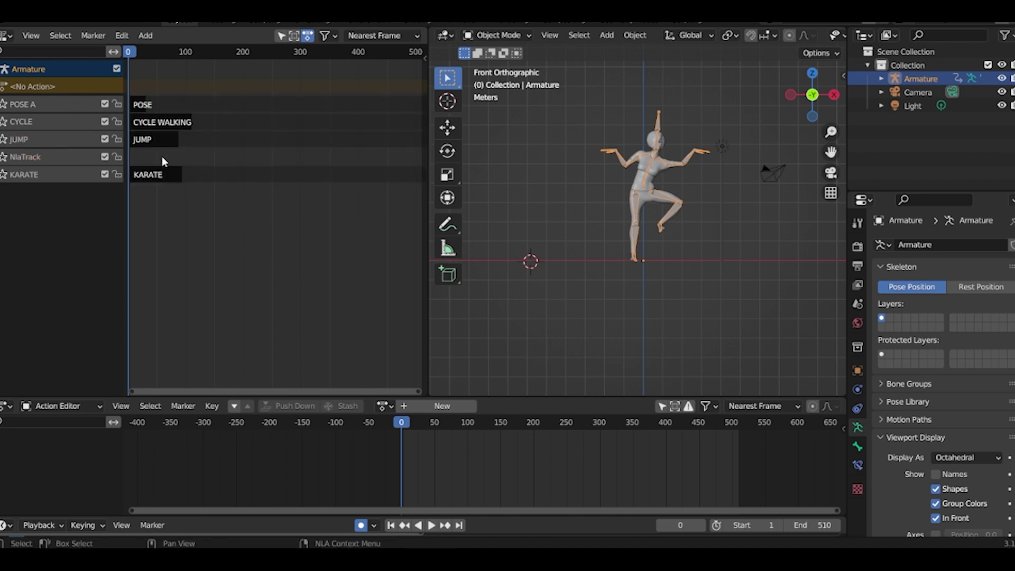
key("shift+a")
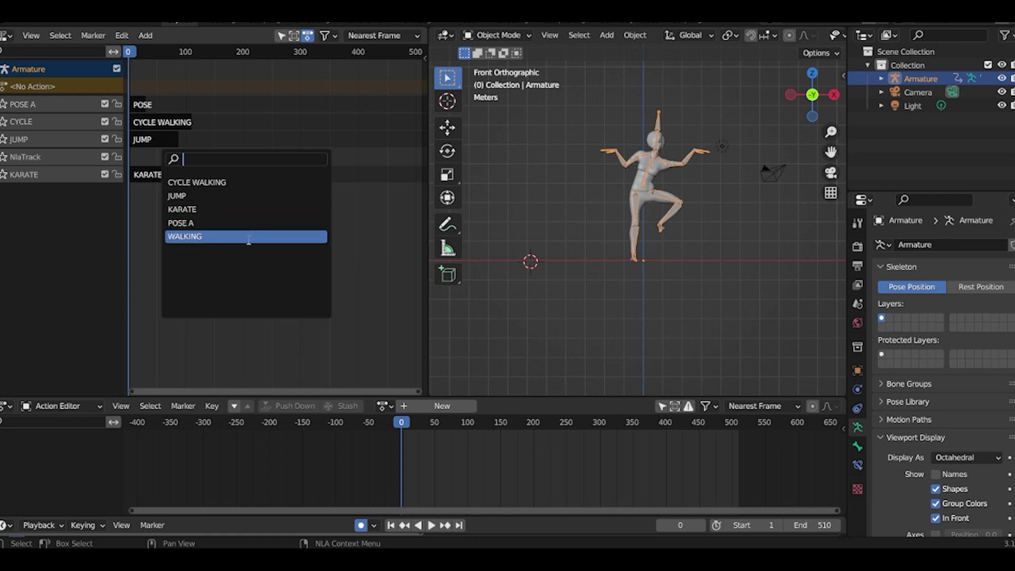
left_click(213, 237)
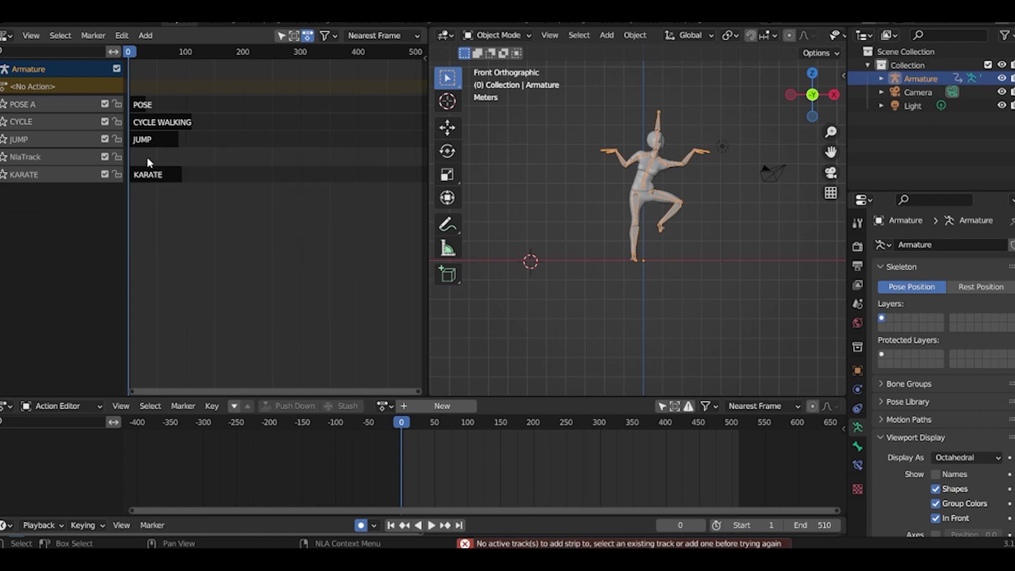
key("shift+a")
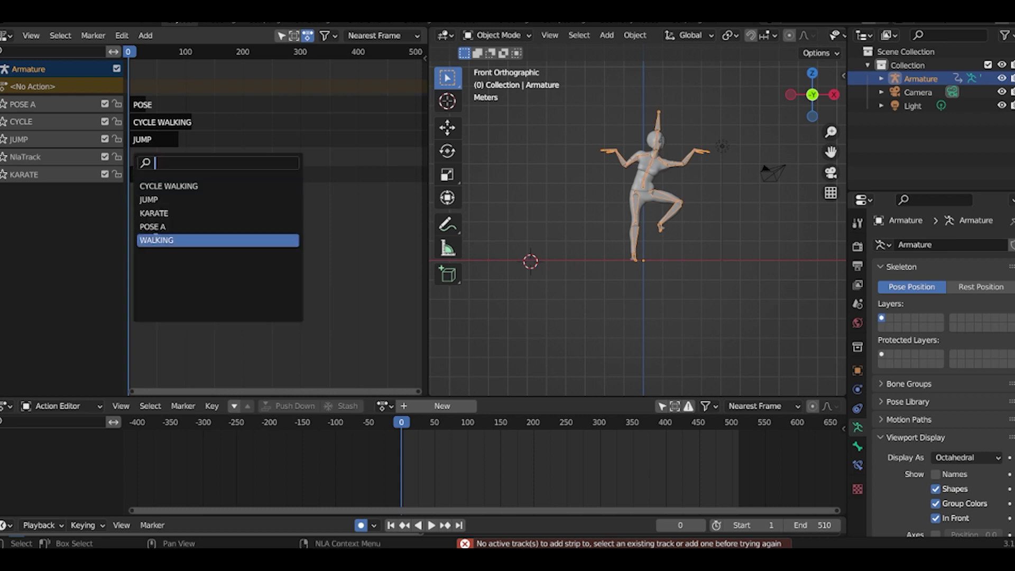
left_click(160, 241)
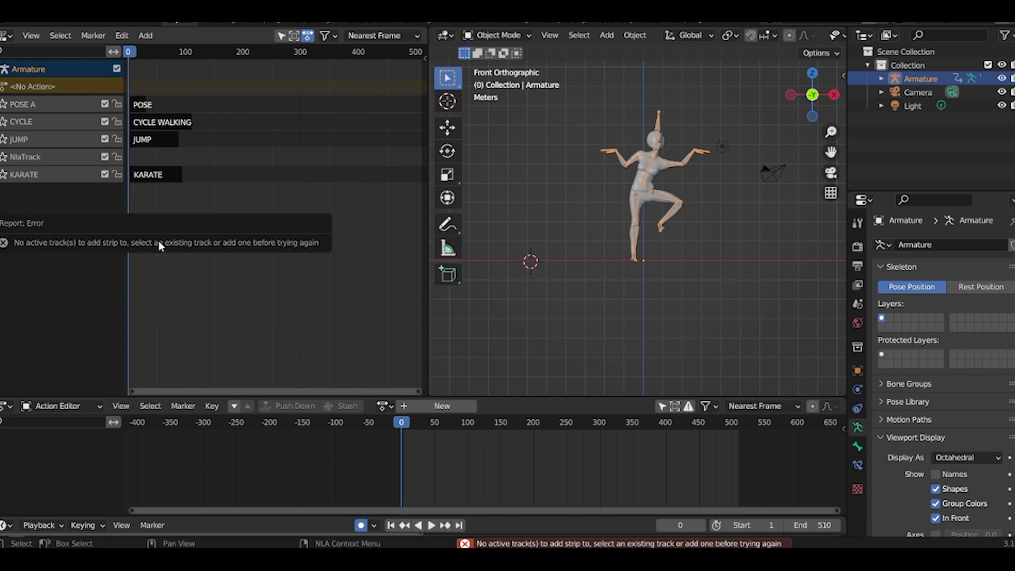
Select the remaining empty NlaTrack, add a WALKING action strip to it and rename the track to "WALKING".
left_click(23, 156)
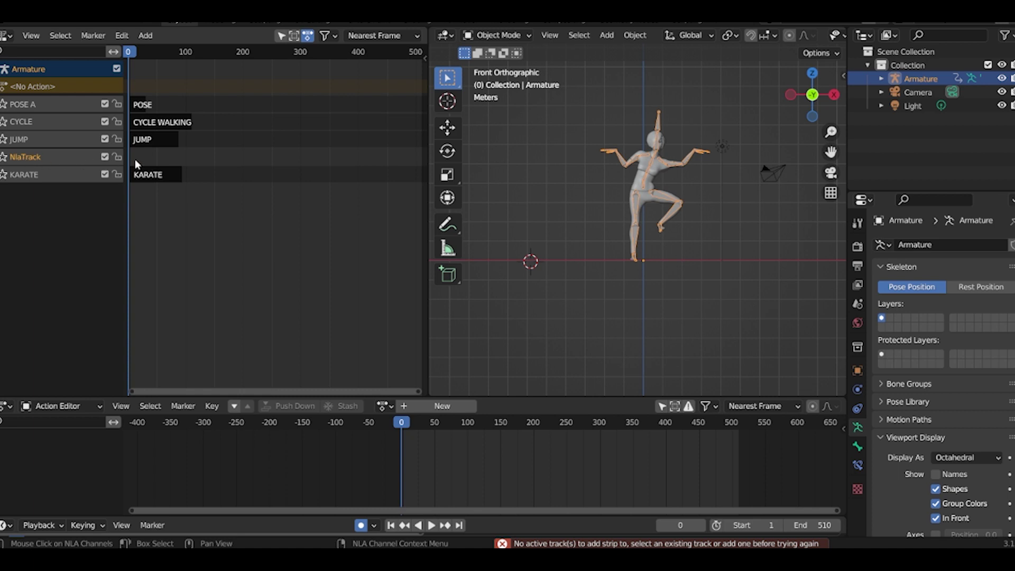
key("shift+a")
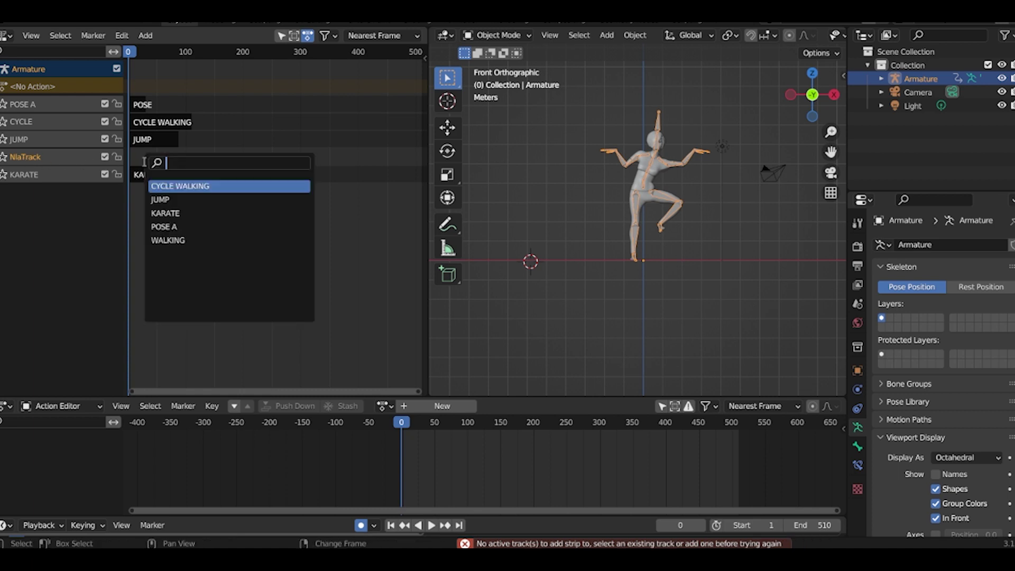
left_click(186, 233)
left_click(171, 207)
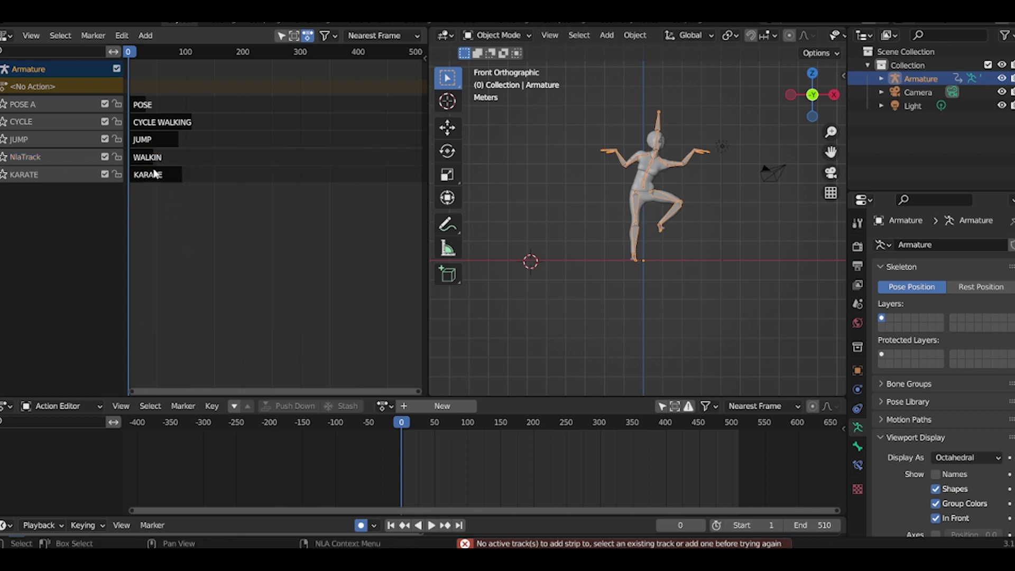
double_click(68, 155)
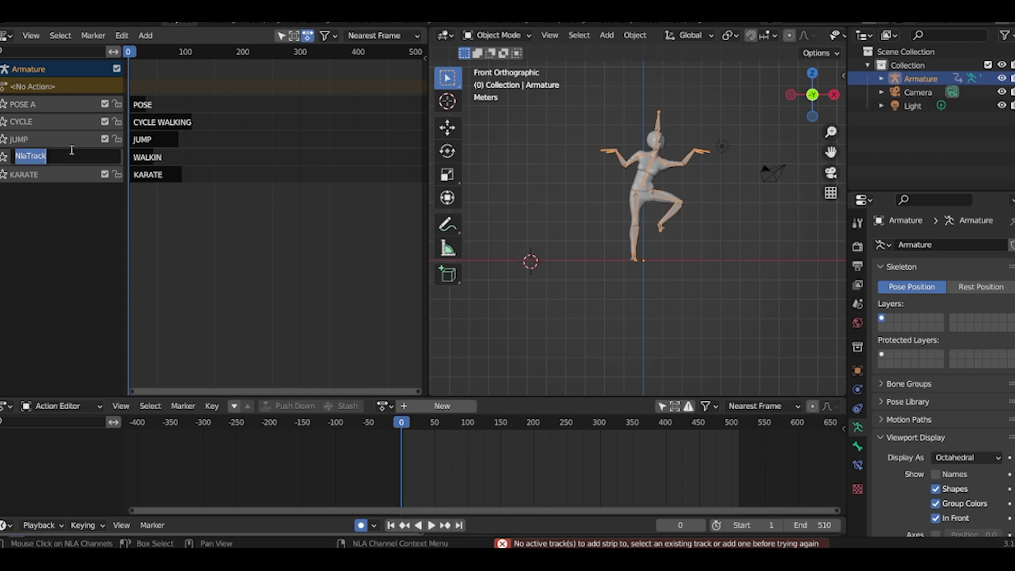
type("WALKING")
left_click(48, 162)
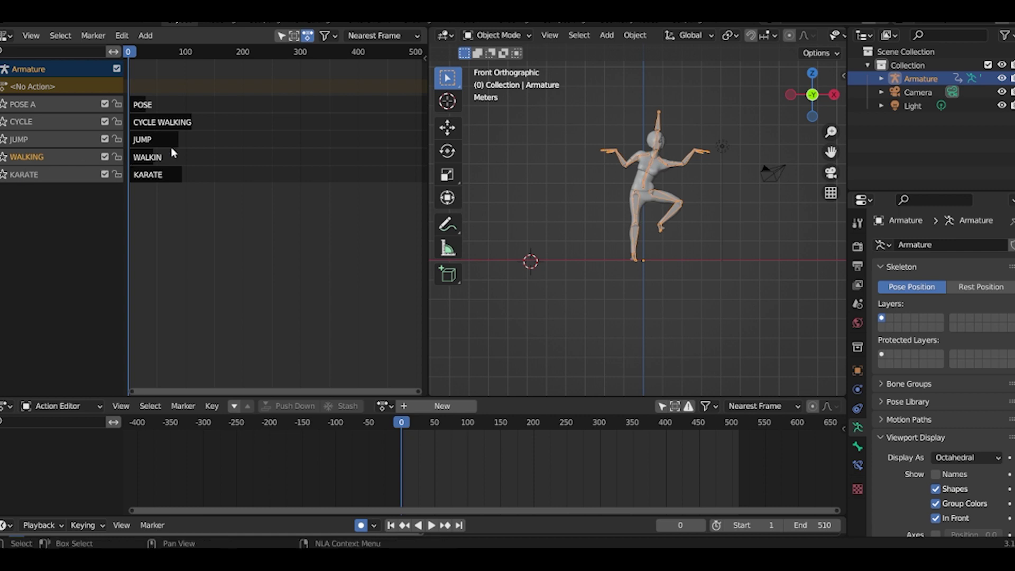
Solo the CYCLE track to preview its animation, turn the solo off and return the playhead to frame 0.
left_click(147, 106)
mouse_move(132, 53)
left_mouse_down()
mouse_move(165, 60)
mouse_move(129, 59)
mouse_move(138, 55)
mouse_move(128, 67)
left_mouse_up()
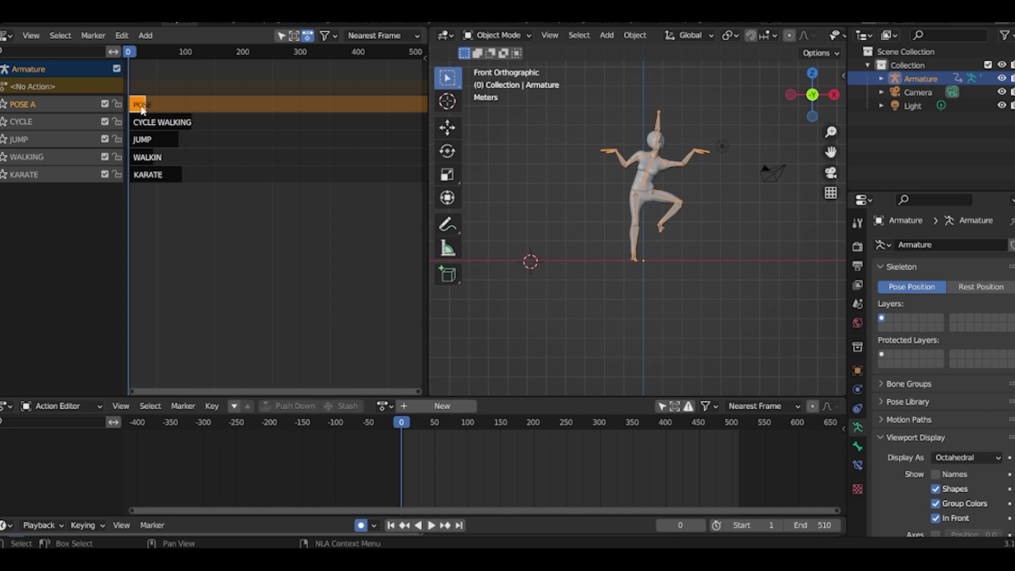
left_click(4, 121)
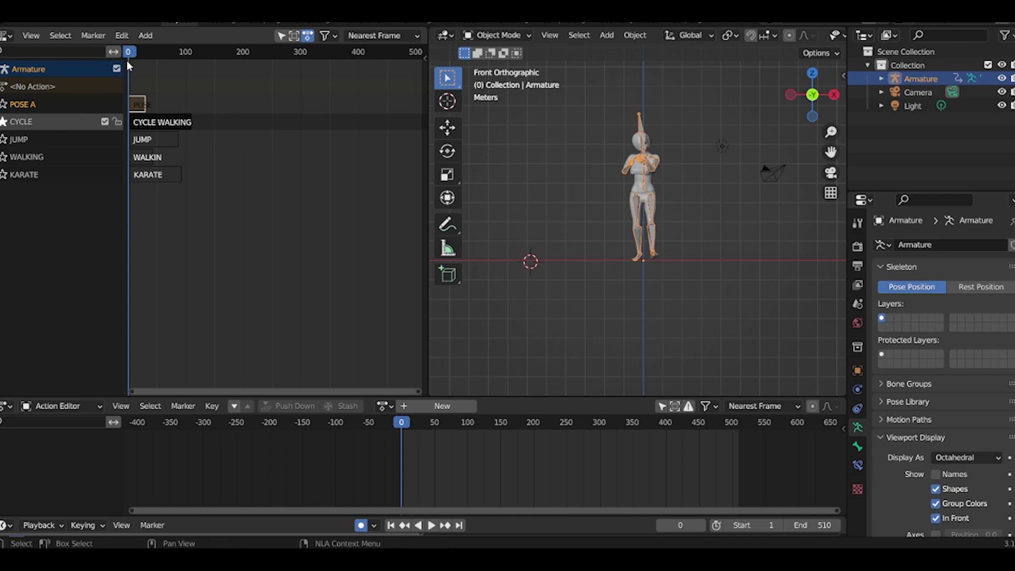
key("space")
left_click_drag(179, 56, 131, 59)
key("space")
left_click(4, 105)
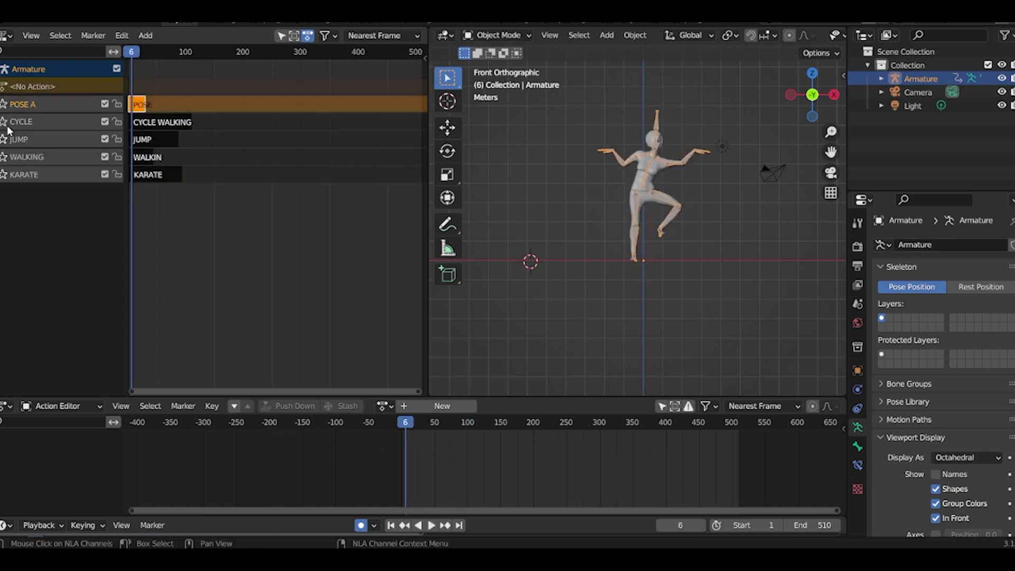
left_click_drag(132, 54, 129, 54)
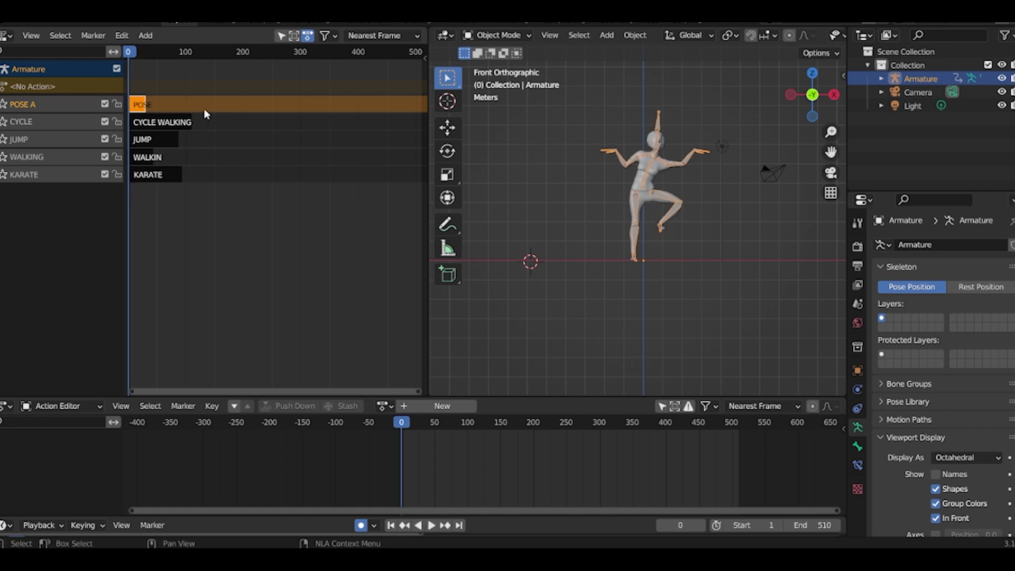
Move the CYCLE WALKING strip along its track so it starts after the POSE A strip, at about frame 43.
left_click(167, 129)
key("g")
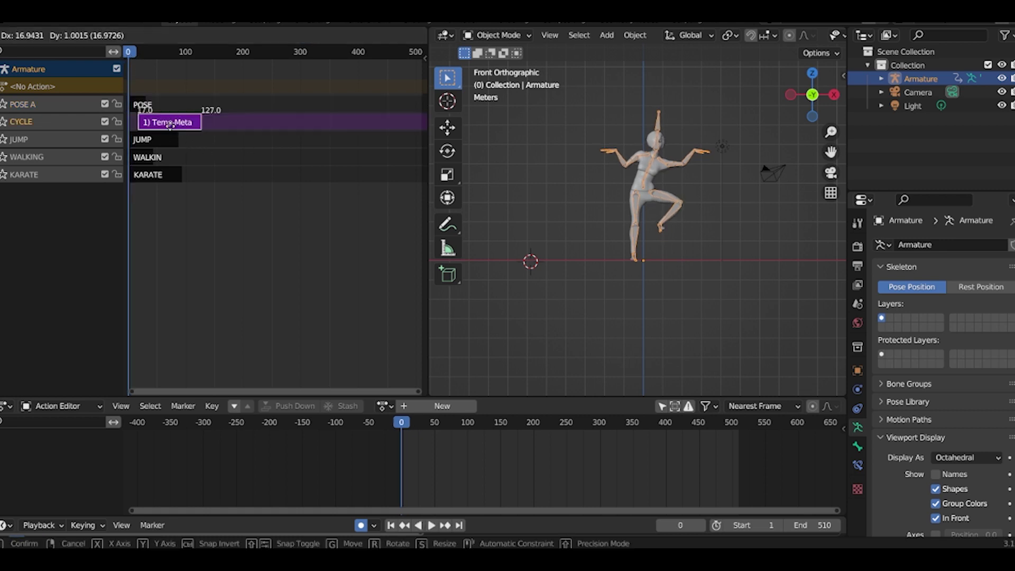
left_click(183, 124)
Move the JUMP strip along its track so it starts at about frame 302.
left_click(155, 140)
key("g")
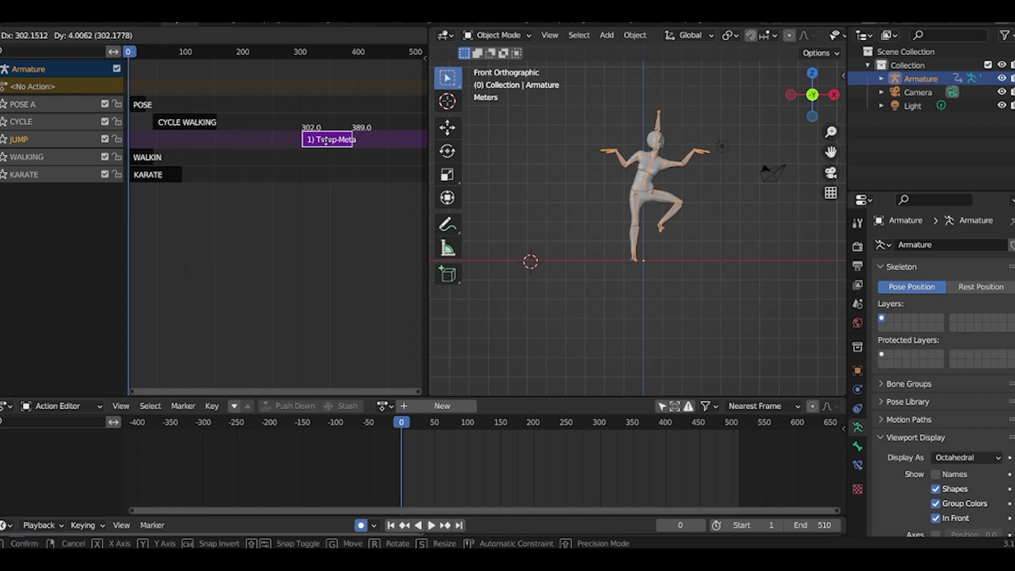
left_click(327, 140)
scroll(244, 202, "down", 1)
scroll(254, 201, "down", 2)
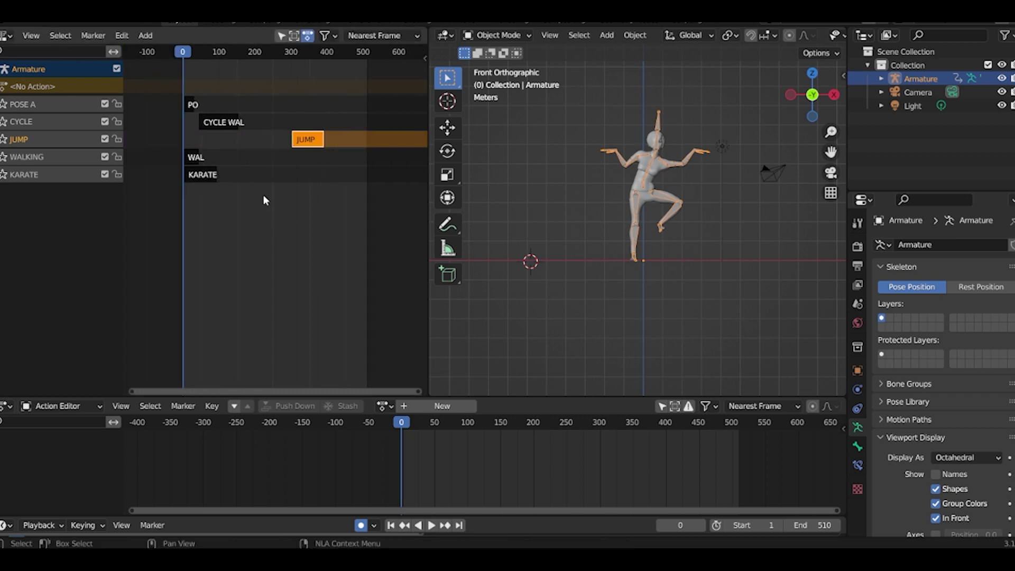
Move the WALKING strip so it starts at about frame 382 and the KARATE strip so it starts at about frame 437.
left_click(193, 159)
key("g")
left_click(326, 158)
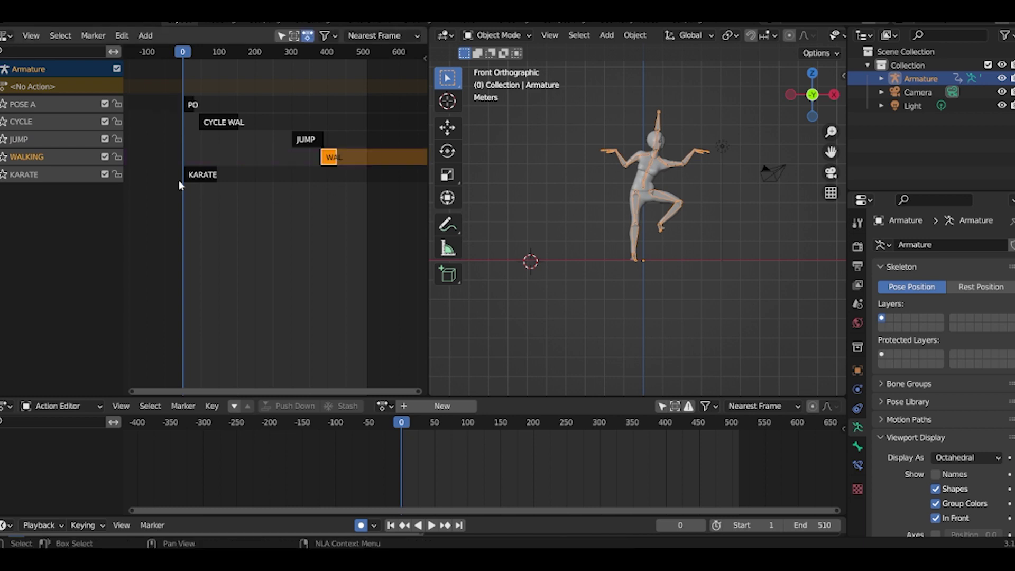
left_click(201, 175)
key("g")
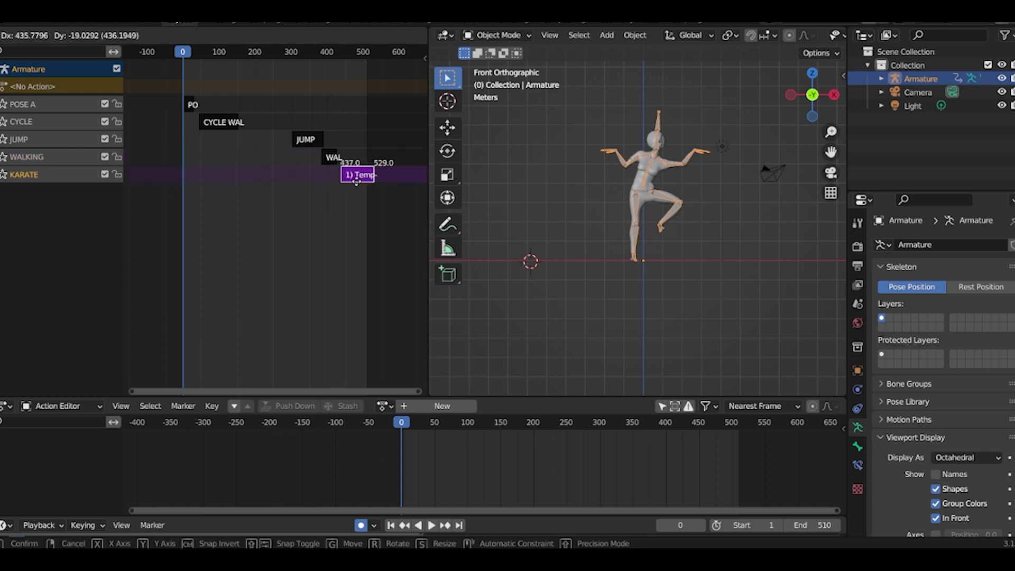
left_click(357, 181)
Play and scrub the arranged strips to preview the sequence, and return the playhead to frame 0.
scroll(274, 217, "up", 2)
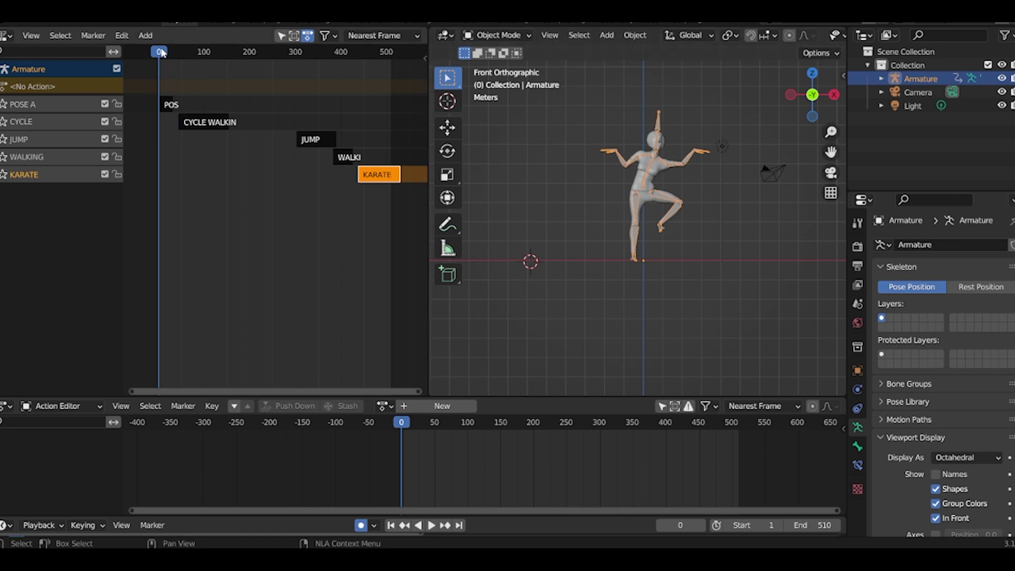
key("space")
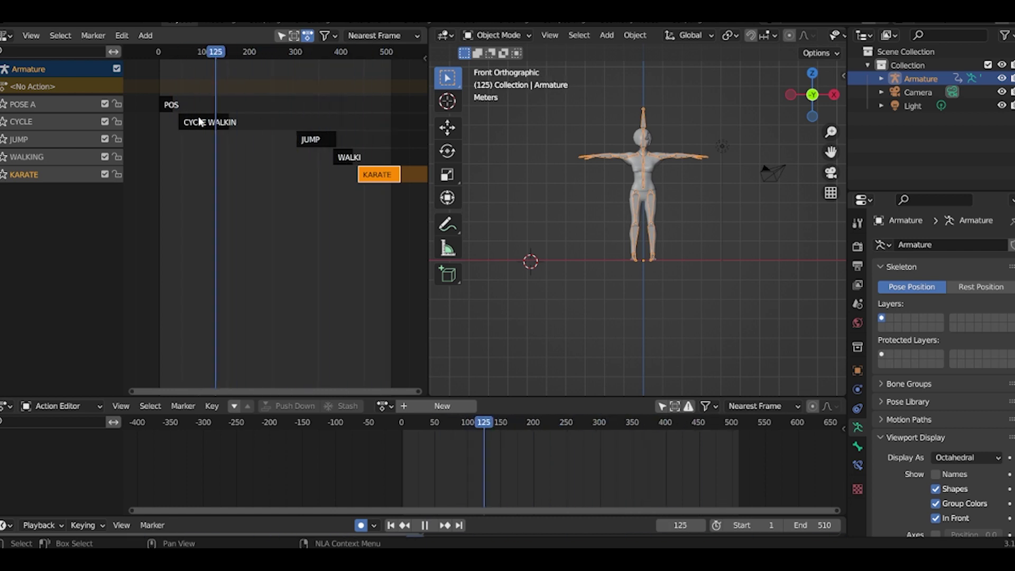
left_click_drag(207, 127, 125, 114)
key("space")
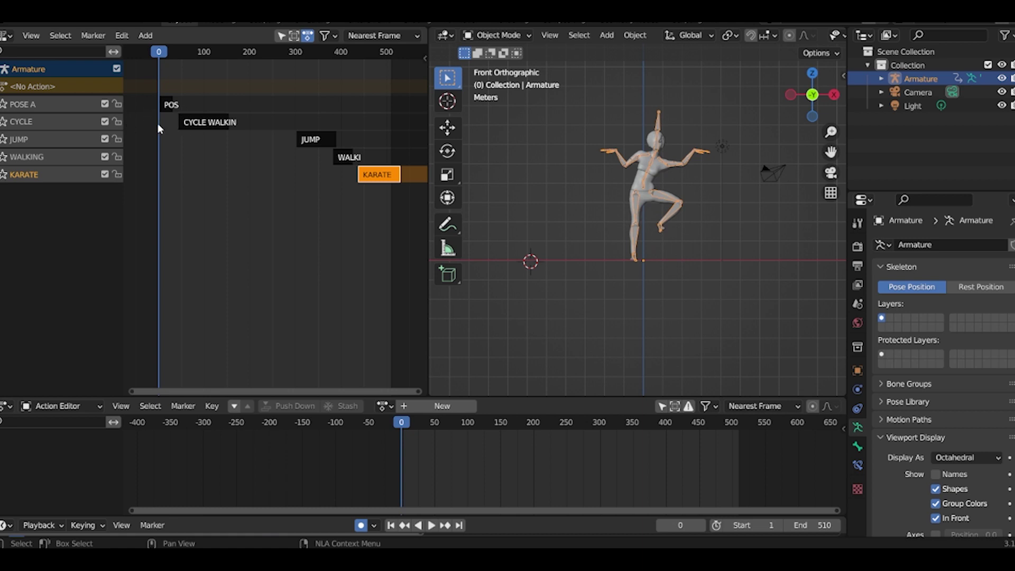
Show the strip properties of the POSE A strip and set its extrapolation to Nothing.
left_click(174, 107)
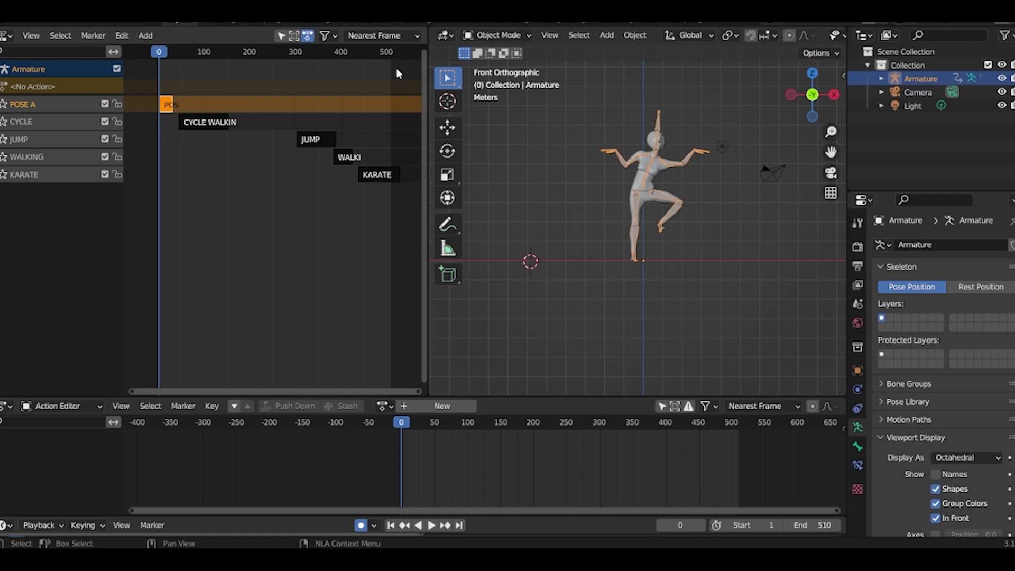
key("n")
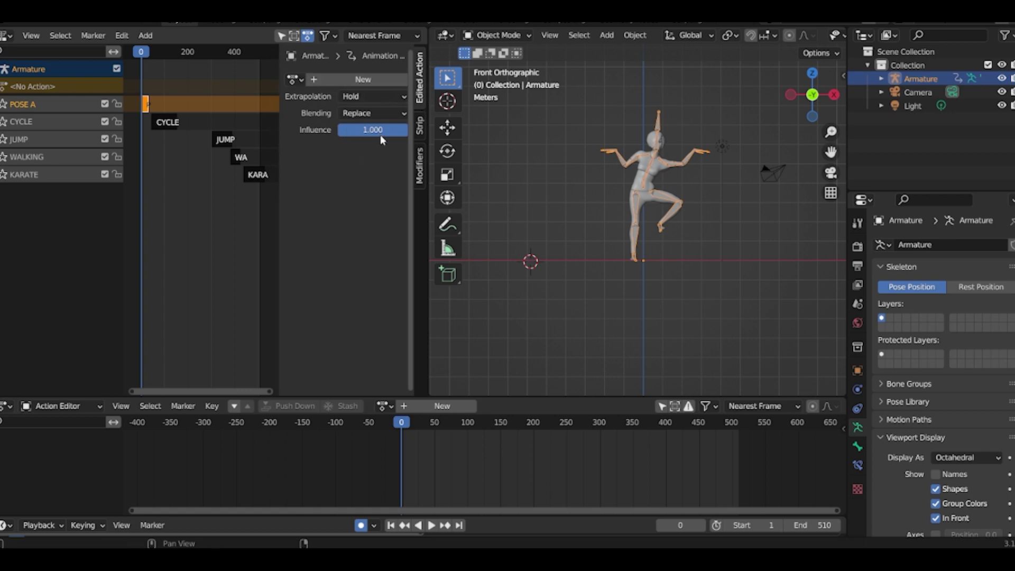
left_click(418, 129)
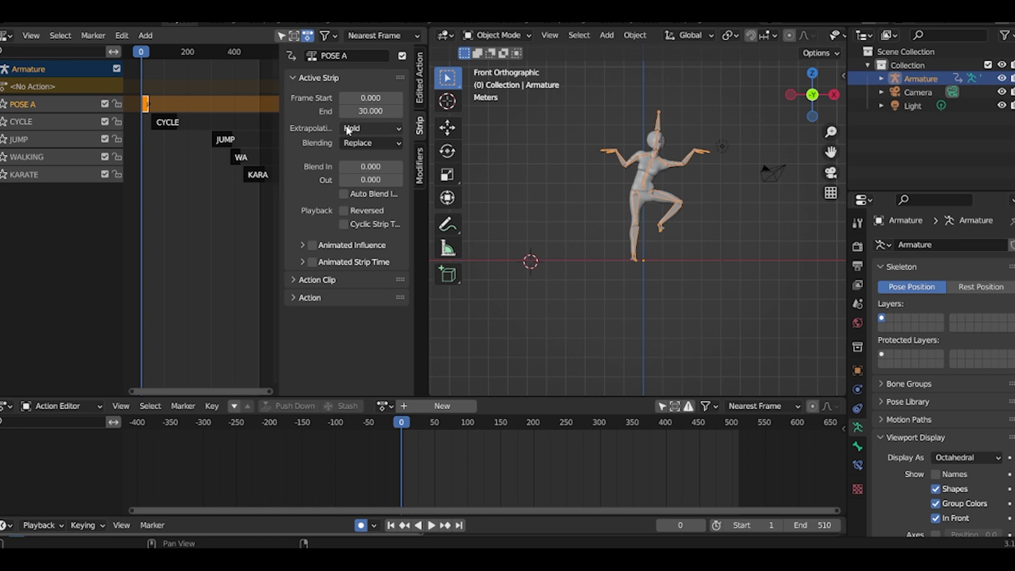
left_click(373, 129)
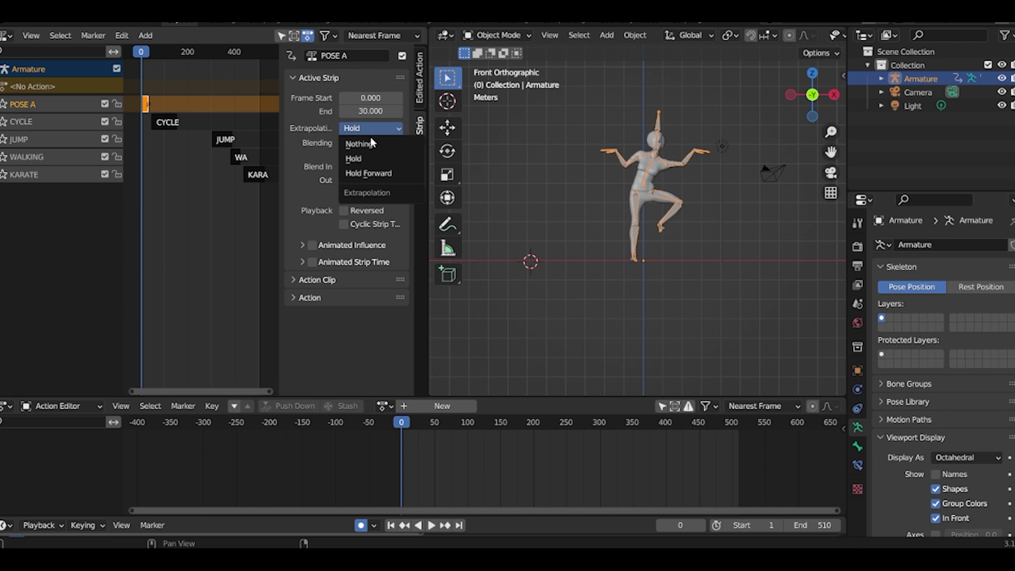
left_click(373, 142)
Scrub and play from the POSE A strip into the CYCLE WALKING strip, stopping at about frame 117.
left_click_drag(138, 55, 179, 61)
key("Escape")
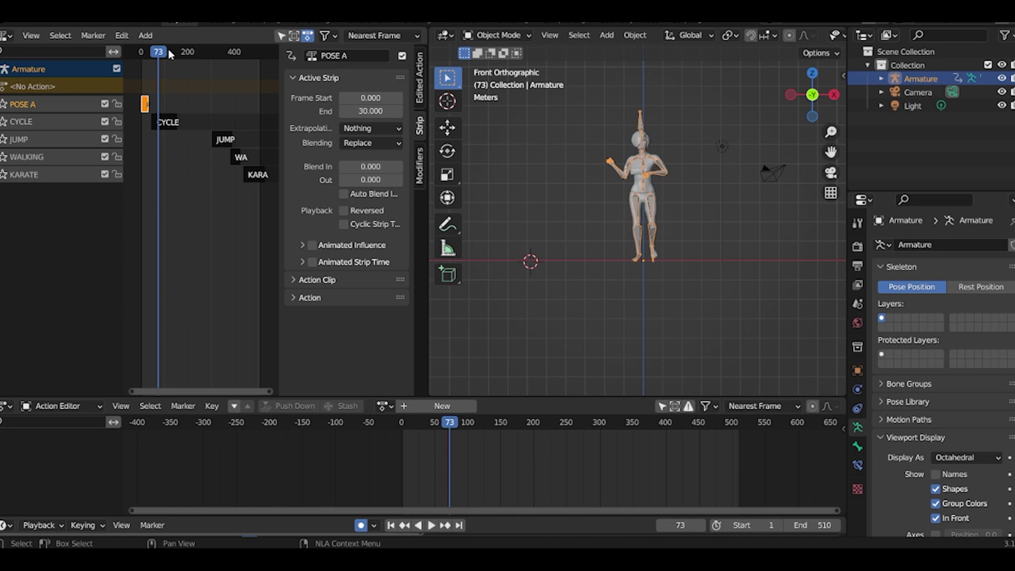
key("space")
left_click_drag(159, 53, 170, 74)
key("space")
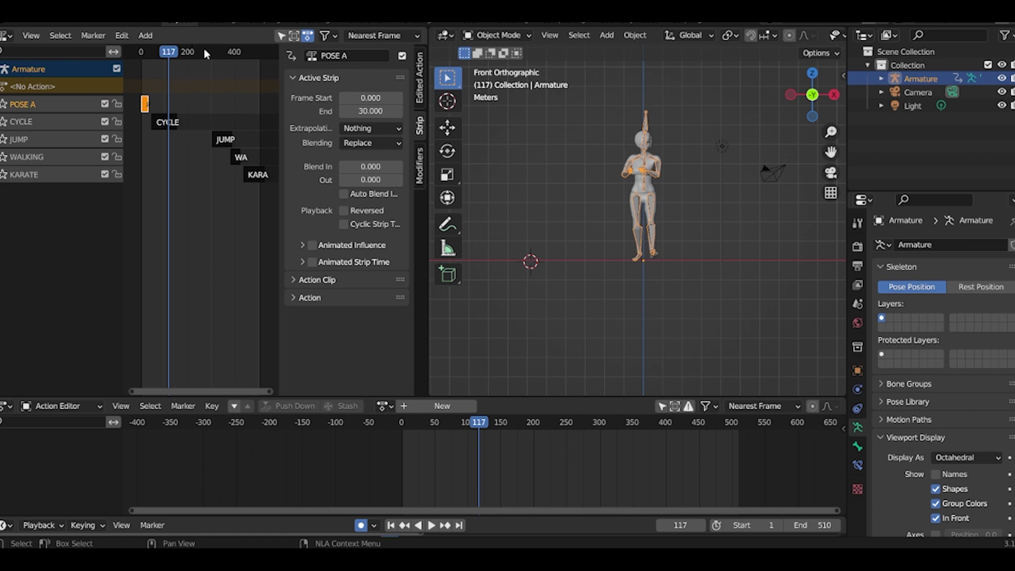
Set the CYCLE WALKING strip's extrapolation to Nothing and preview the animation up to about frame 299.
left_click(163, 126)
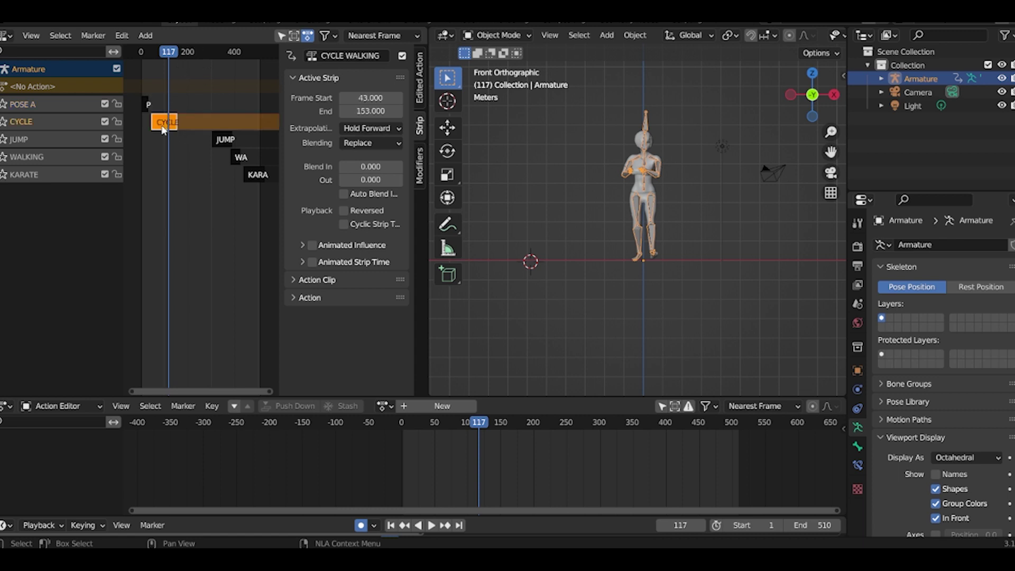
left_click(370, 129)
left_click(376, 145)
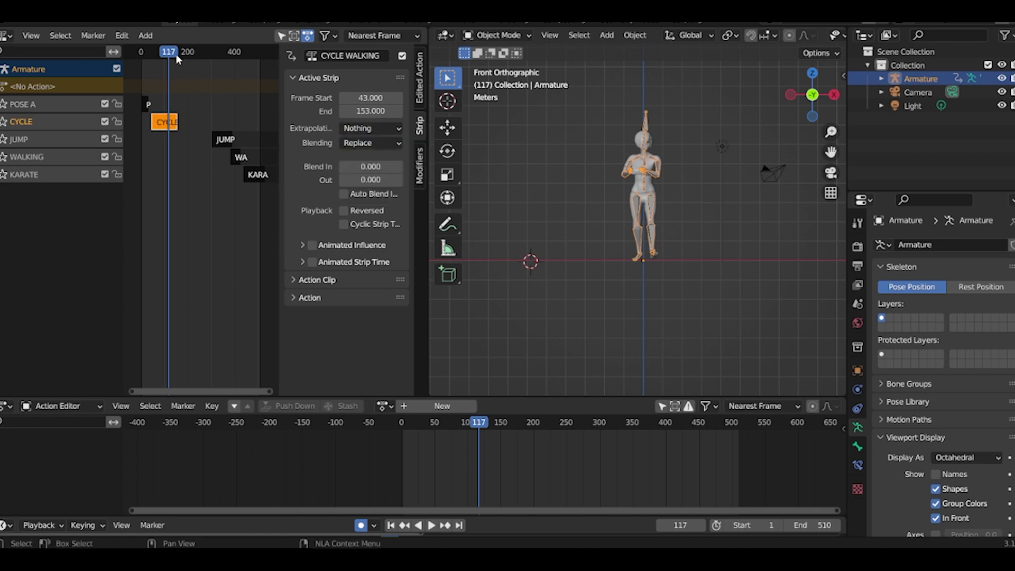
key("space")
key("space")
left_click_drag(242, 61, 209, 85)
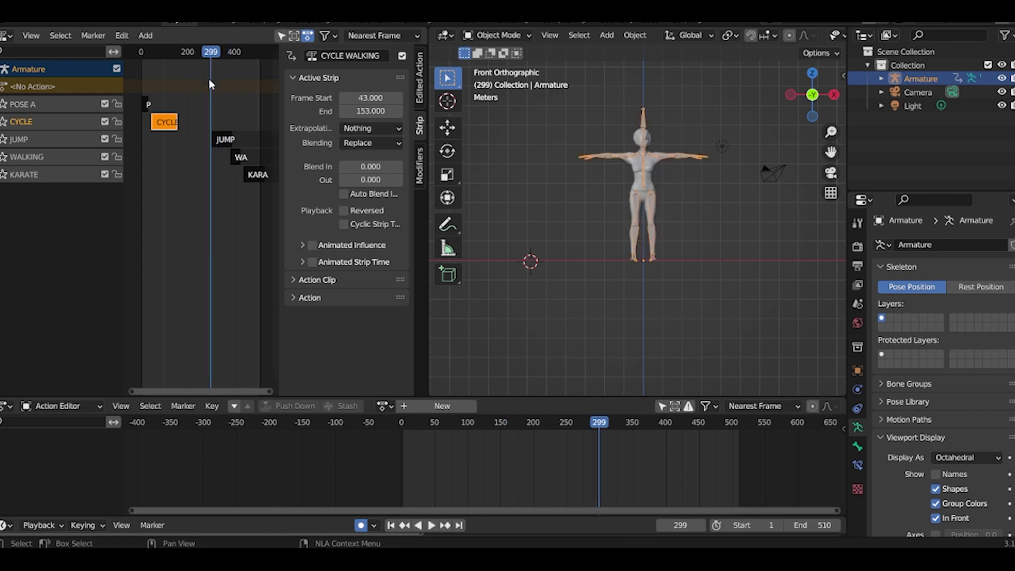
Set the extrapolation of the JUMP and WALKING strips to Nothing.
left_click(225, 140)
left_click(355, 129)
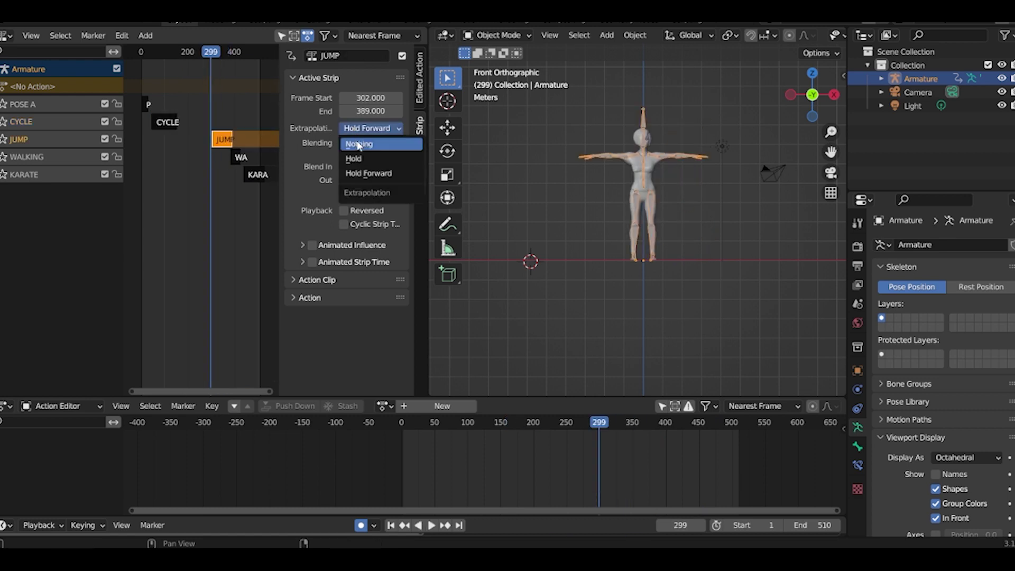
left_click(359, 144)
left_click_drag(217, 63, 234, 60)
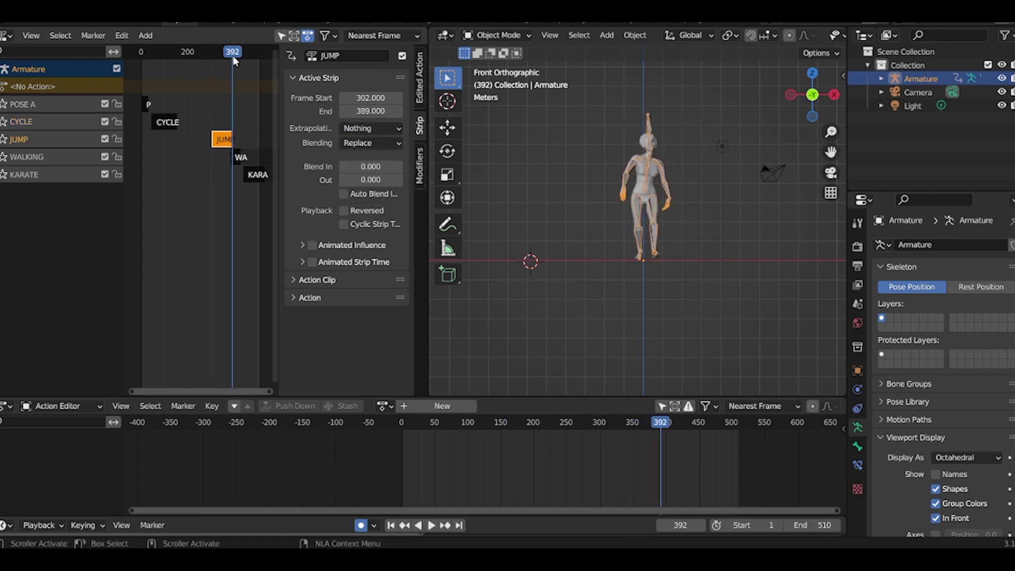
left_click(245, 162)
left_click(366, 128)
left_click(360, 144)
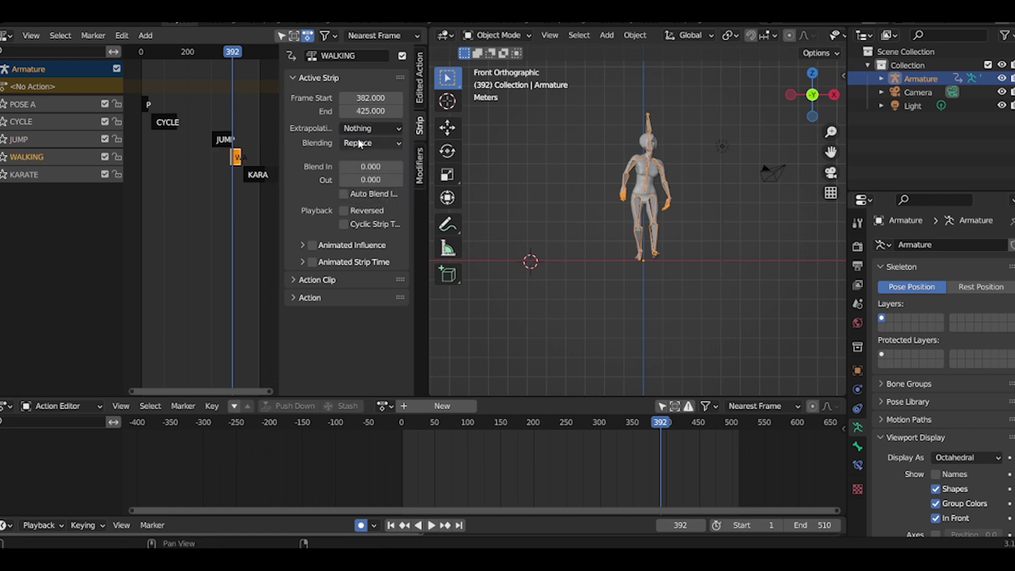
Preview the remaining animation to about frame 555 and set the scene's end frame to 683.
key("space")
mouse_move(272, 62)
left_mouse_down()
mouse_move(252, 58)
mouse_move(259, 64)
left_mouse_up()
key("space")
scroll(243, 208, "down", 3)
left_click_drag(249, 58, 243, 56)
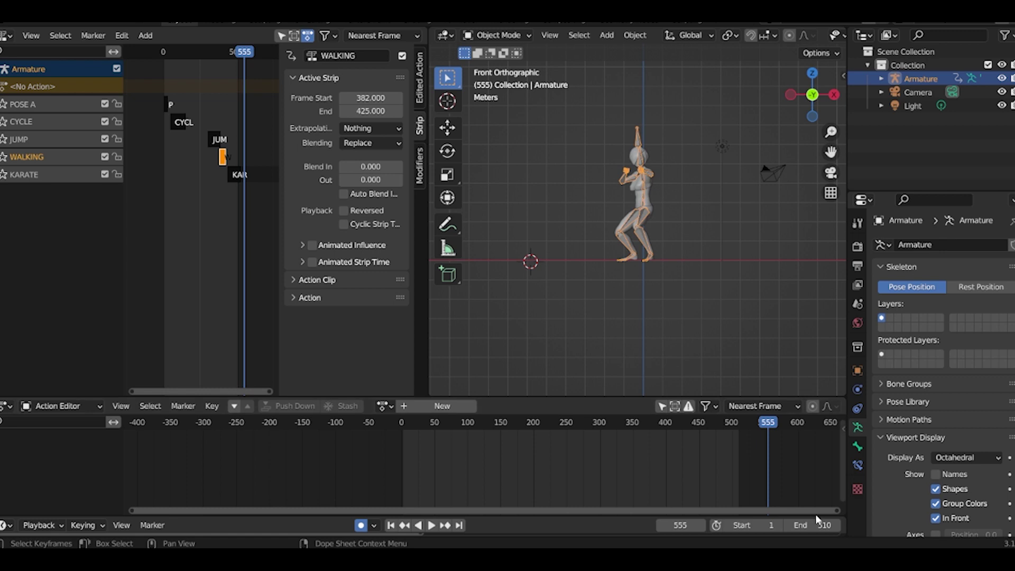
left_click_drag(814, 525, 859, 525)
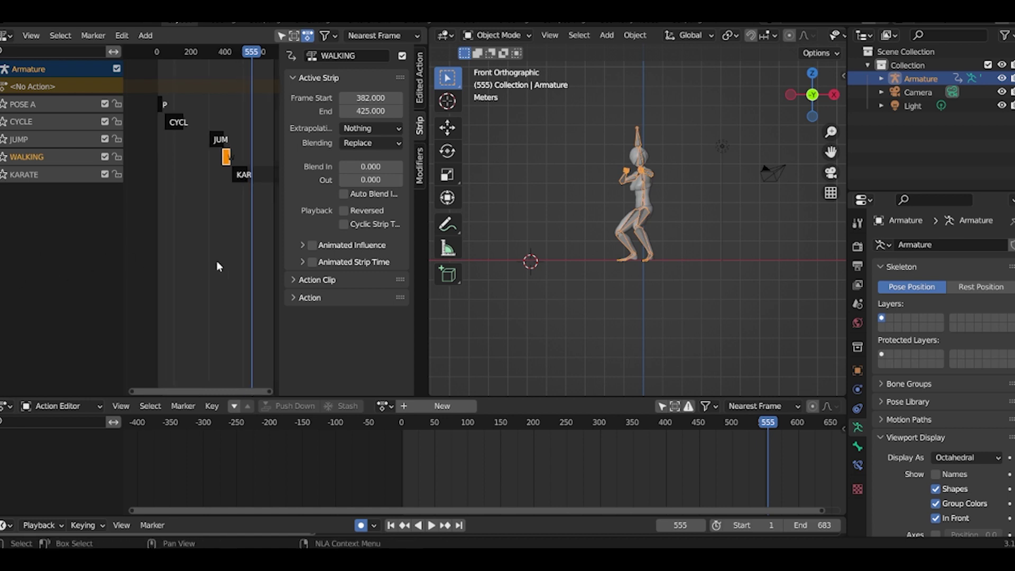
Move the CYCLE WALKING strip earlier so it starts at frame 18 and overlaps the end of the POSE A strip.
scroll(200, 247, "up", 5)
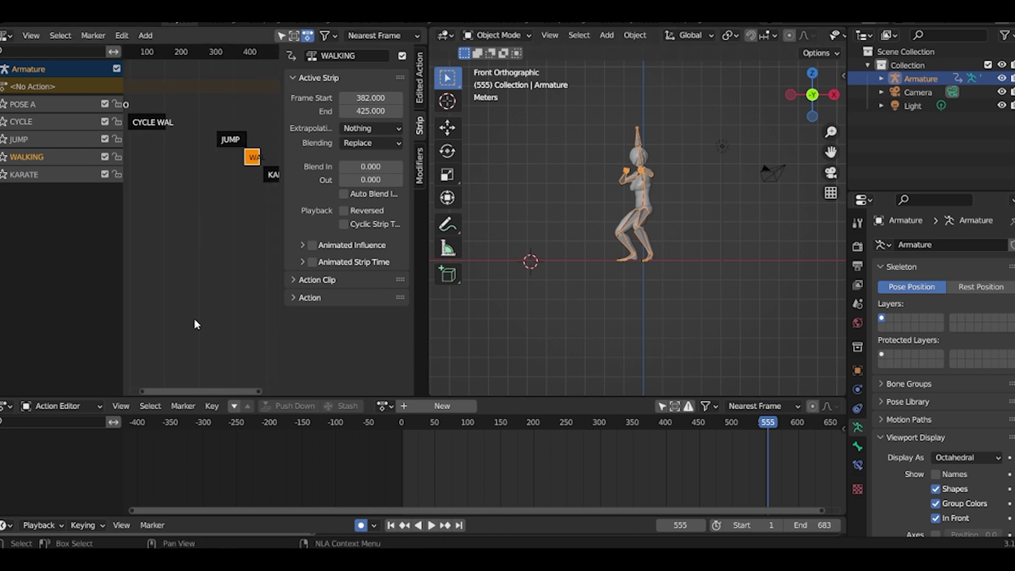
left_click_drag(279, 326, 351, 330)
middle_click_drag(158, 153, 225, 164)
scroll(212, 138, "up", 3)
left_click_drag(238, 52, 162, 57)
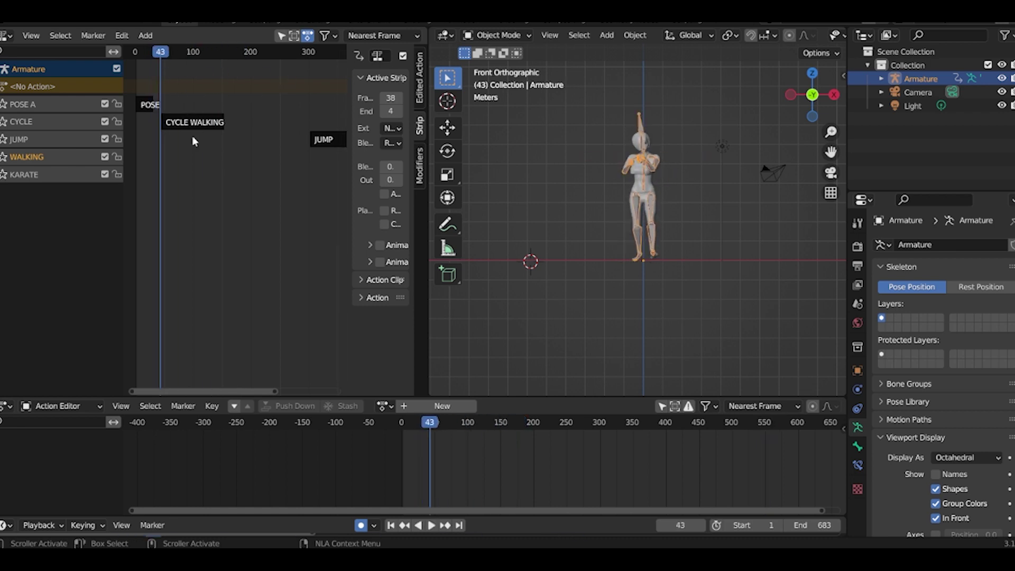
scroll(193, 141, "up", 2)
middle_click_drag(193, 141, 250, 158)
scroll(226, 142, "up", 2)
left_click_drag(230, 126, 201, 123)
mouse_move(169, 55)
left_mouse_down()
mouse_move(148, 56)
mouse_move(183, 57)
mouse_move(161, 57)
left_mouse_up()
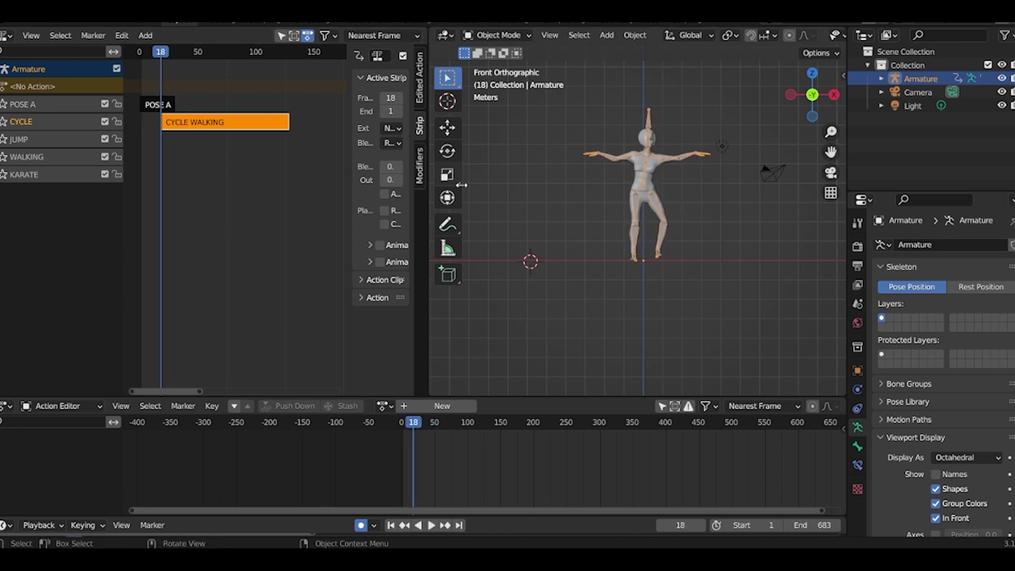
Widen the NLA editor and its strip properties, and enable Auto Blend In/Out for the CYCLE WALKING strip.
left_click_drag(428, 198, 487, 195)
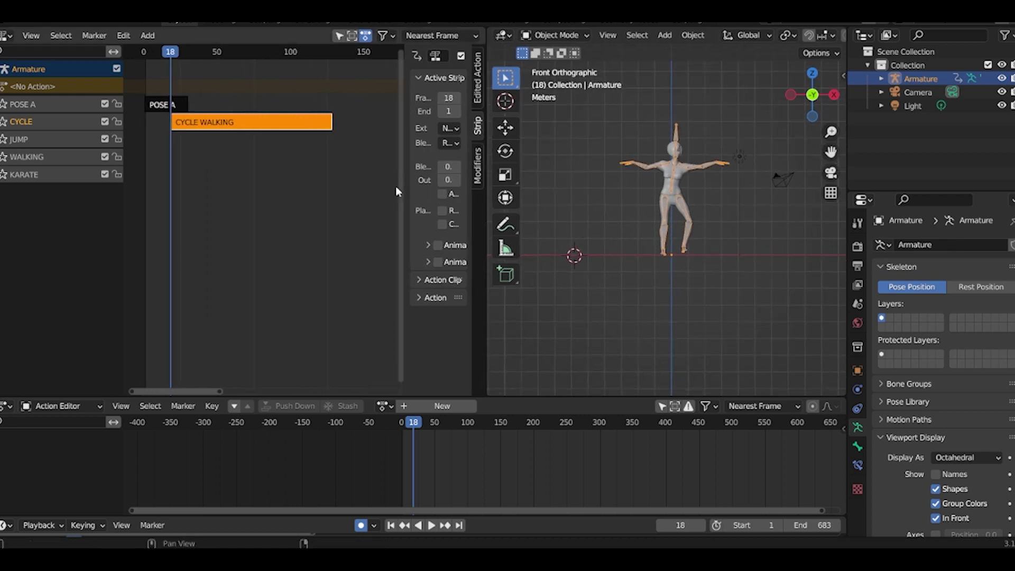
left_click_drag(405, 189, 346, 186)
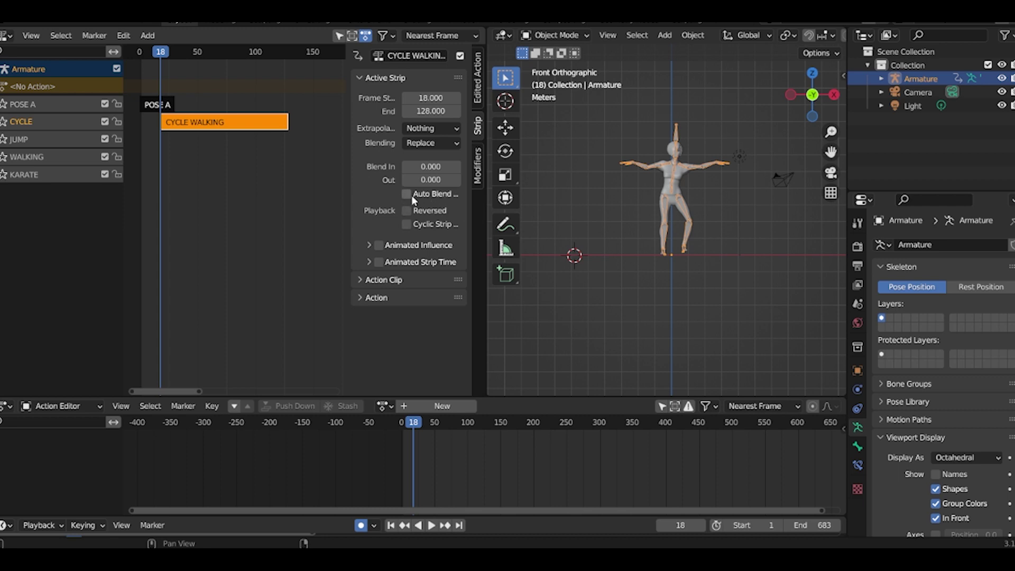
scroll(231, 153, "up", 4)
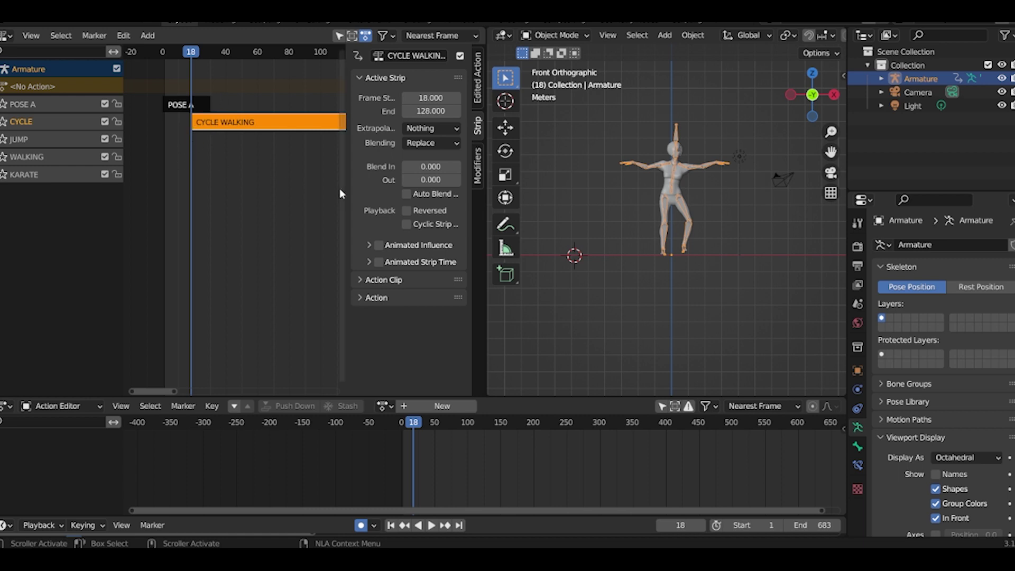
left_click(405, 195)
Play the transition from the POSE A strip into the CYCLE WALKING strip, stopping at about frame 38.
left_click_drag(203, 57, 182, 55)
key("space")
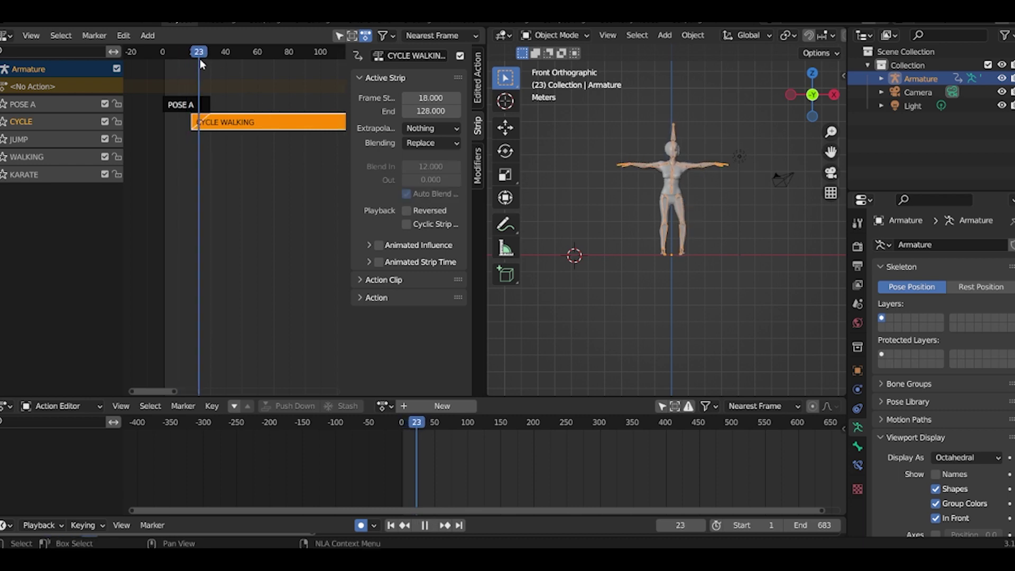
key("space")
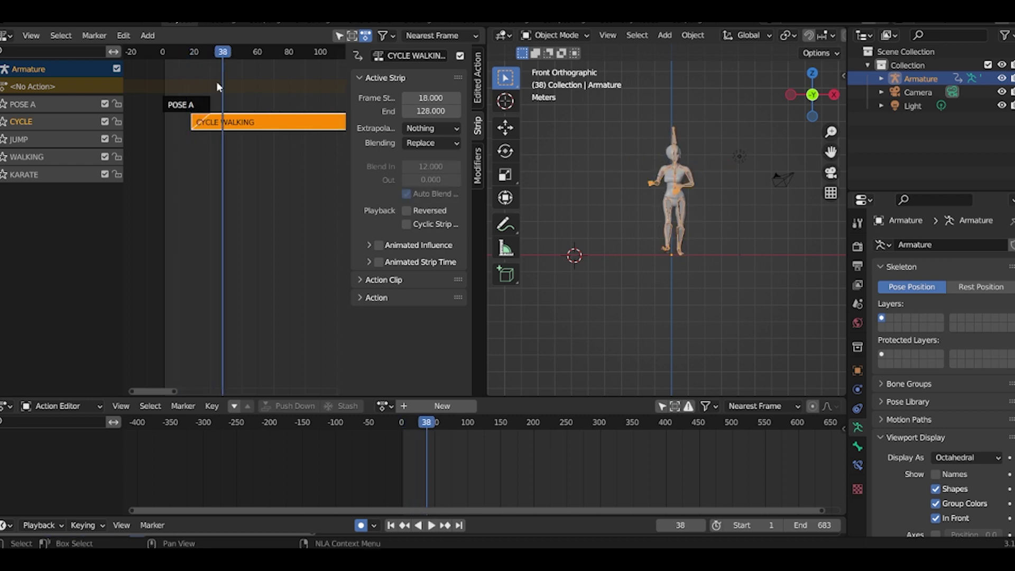
Try Auto Blend In/Out on the POSE A strip, scrub across the overlap, and turn the option off again.
left_click(196, 109)
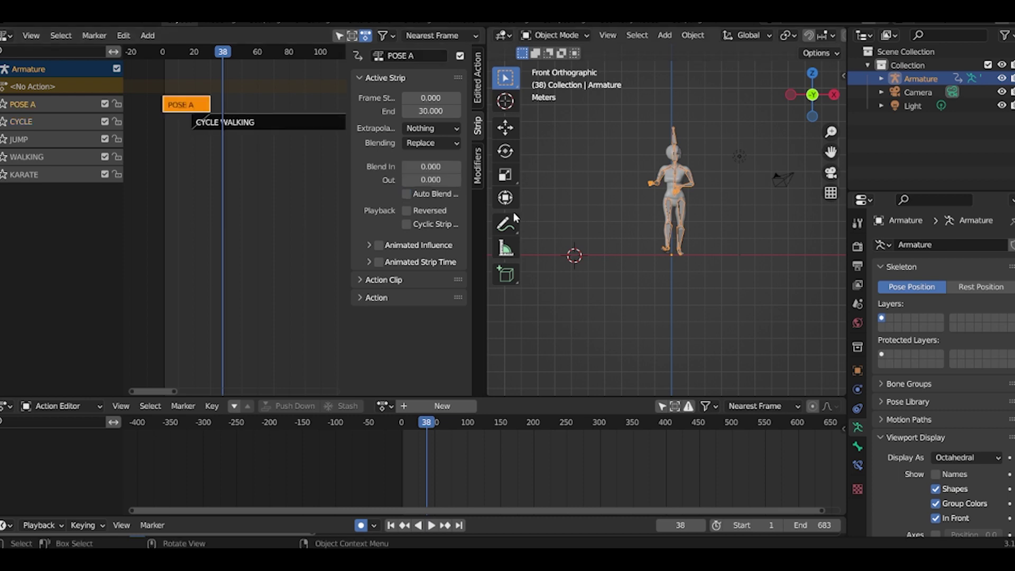
left_click(410, 194)
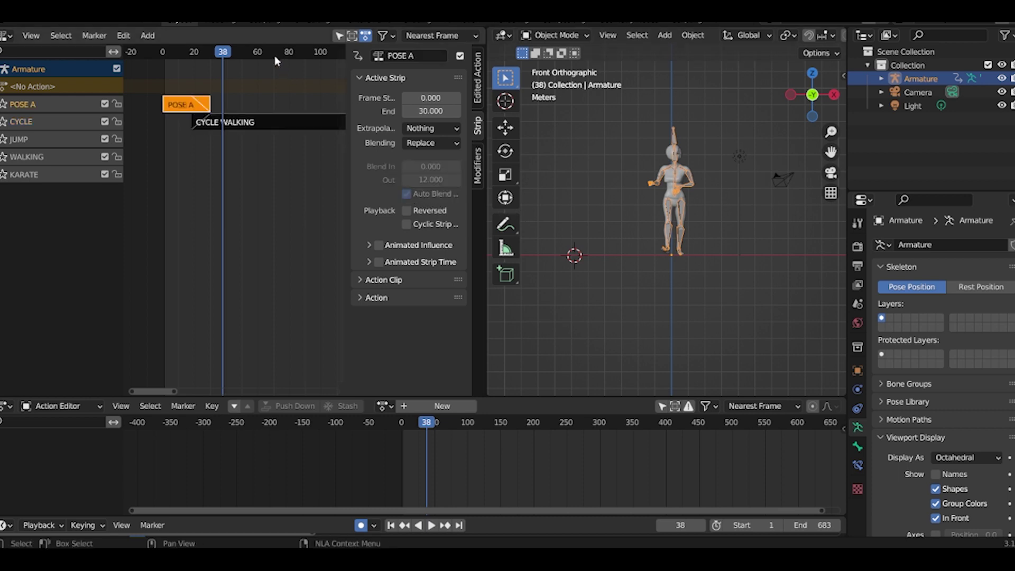
mouse_move(223, 54)
left_mouse_down()
mouse_move(165, 55)
mouse_move(235, 60)
mouse_move(205, 62)
left_mouse_up()
scroll(211, 127, "up", 5)
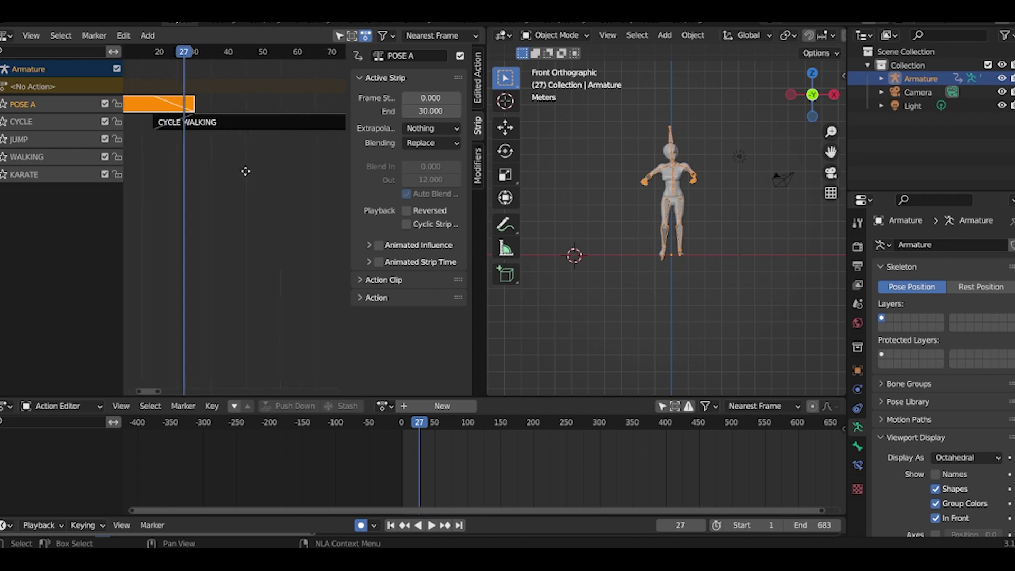
left_click_drag(223, 55, 197, 59)
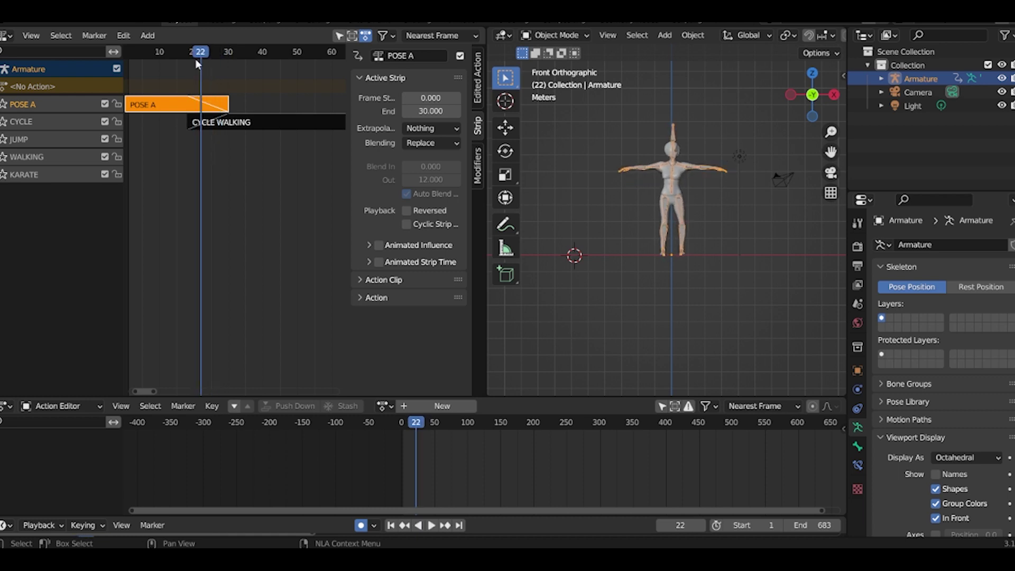
left_click(406, 193)
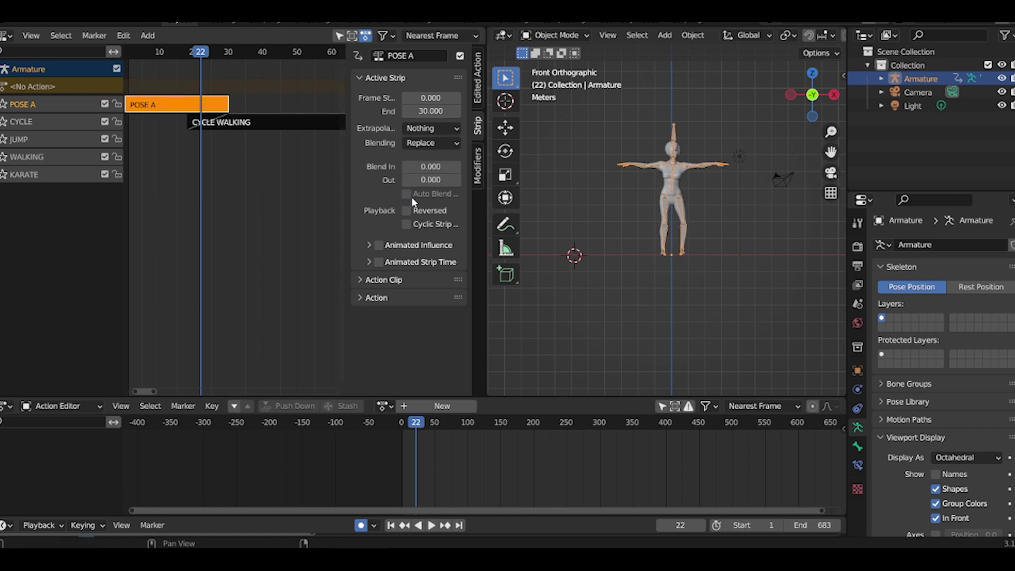
mouse_move(210, 57)
left_mouse_down()
mouse_move(178, 50)
mouse_move(200, 50)
left_mouse_up()
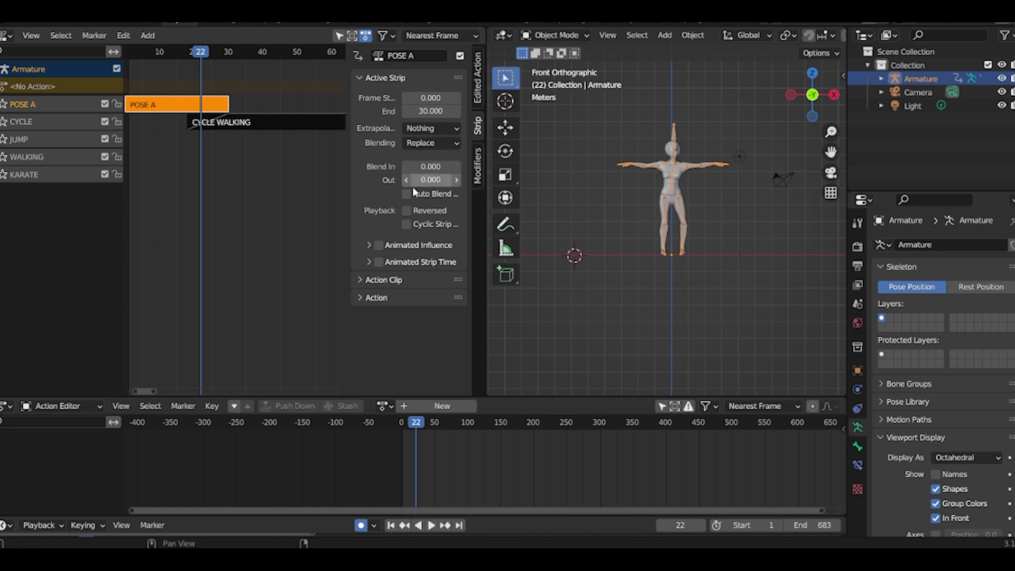
Try a Blend Out of 5 on the POSE A strip, play the transition, and raise its Blend Out to 17.4.
left_click_drag(427, 180, 435, 179)
left_click(174, 53)
key("space")
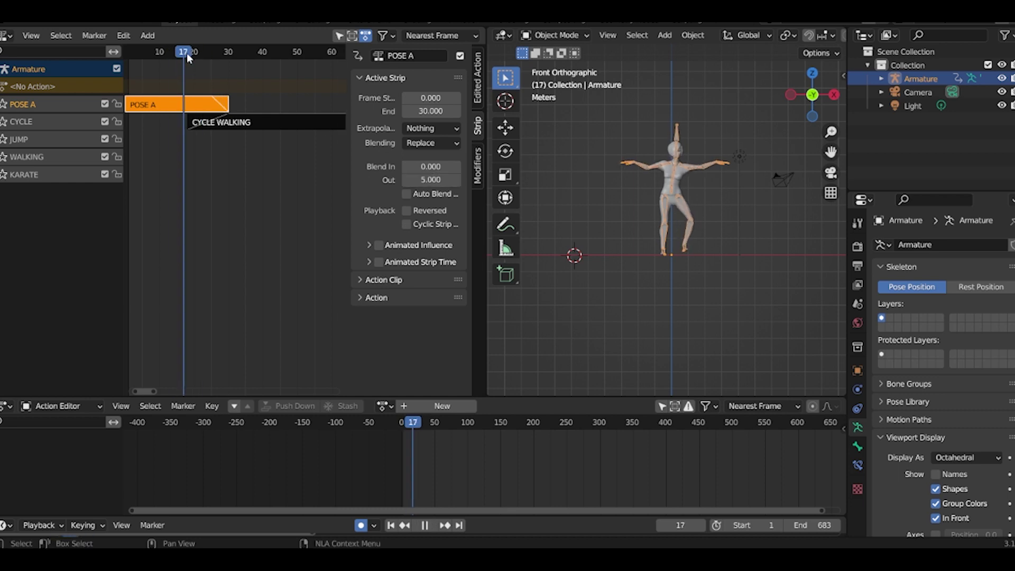
left_click_drag(227, 58, 204, 58)
key("space")
left_click_drag(431, 180, 465, 180)
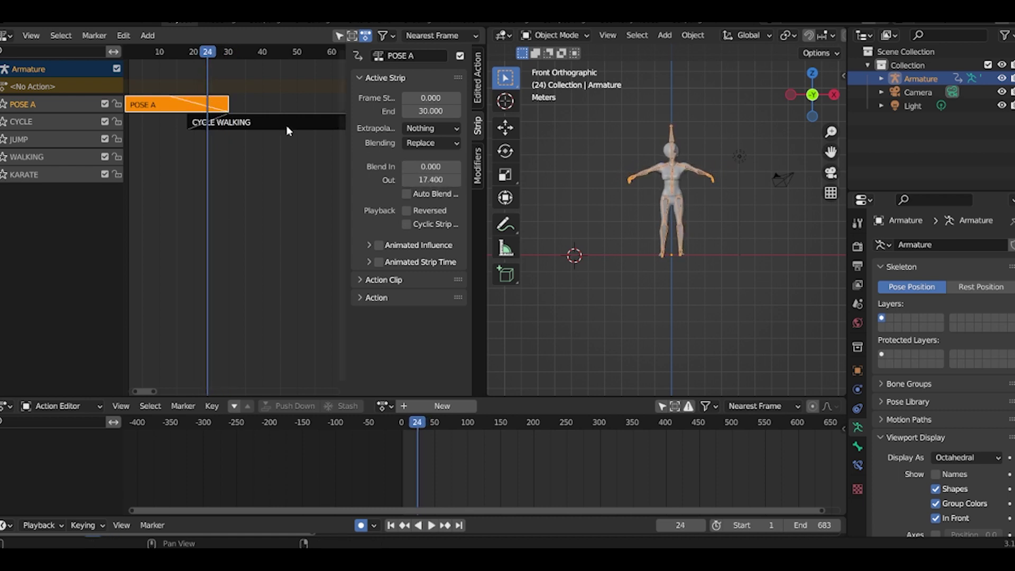
Turn off Auto Blend In/Out for the CYCLE WALKING strip and set its Blend In to 10.9.
left_click(223, 123)
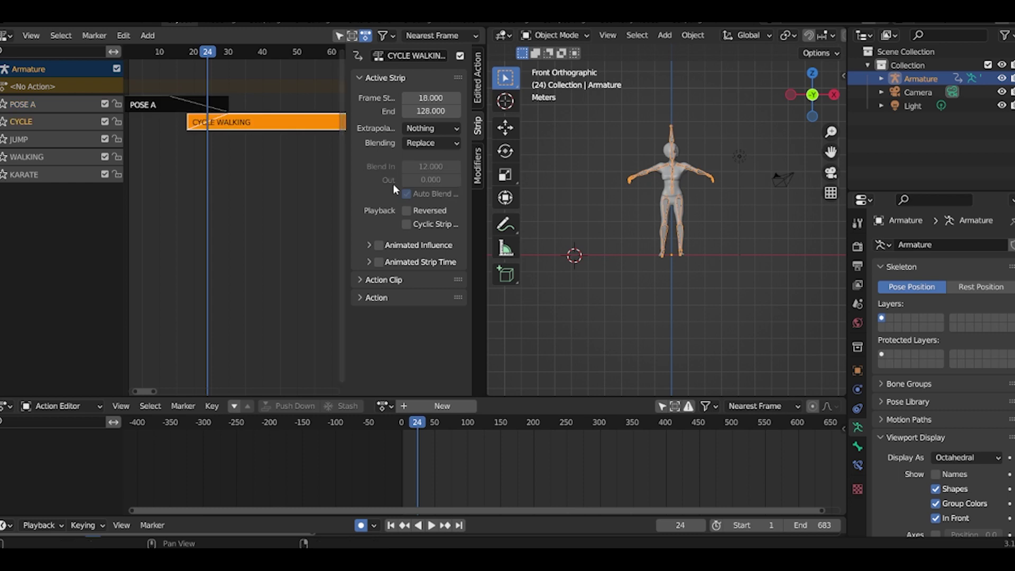
left_click(407, 194)
mouse_move(431, 166)
left_mouse_down()
mouse_move(415, 166)
mouse_move(427, 167)
left_mouse_up()
Play the blend from the POSE A strip into CYCLE WALKING, from frame 9 to about frame 36.
left_click_drag(207, 59, 156, 59)
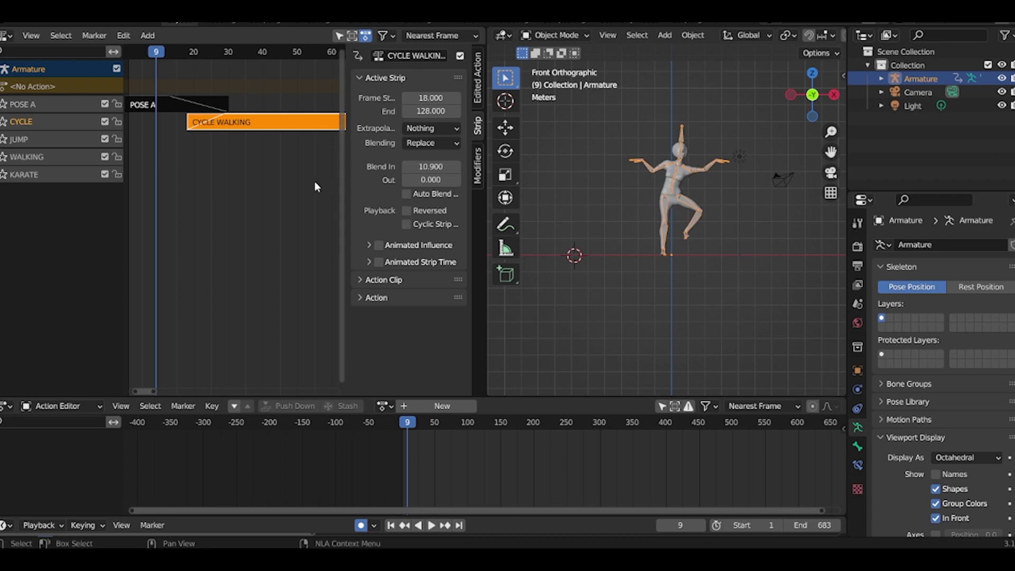
key("space")
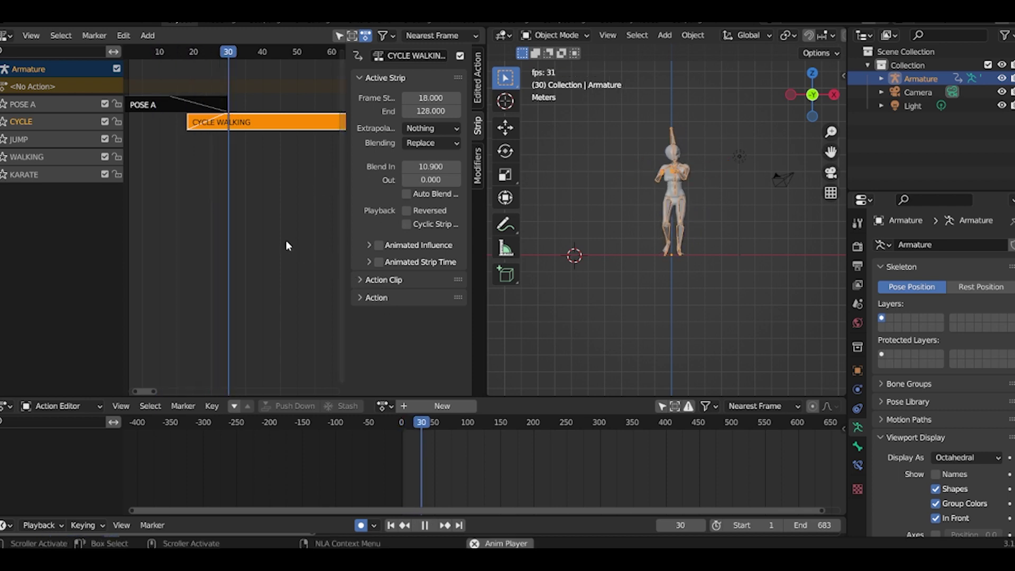
scroll(259, 234, "down", 5)
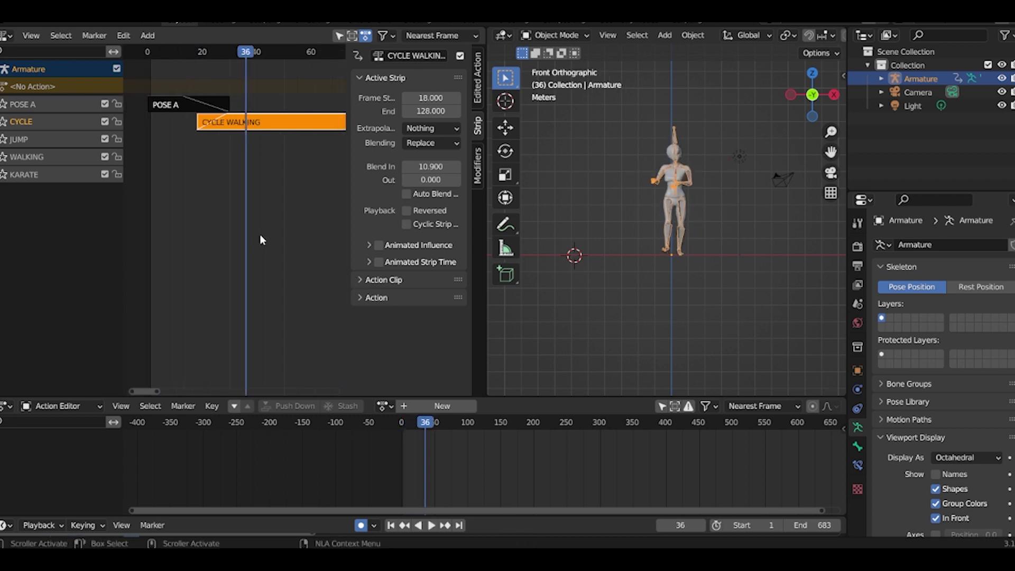
scroll(265, 190, "down", 2)
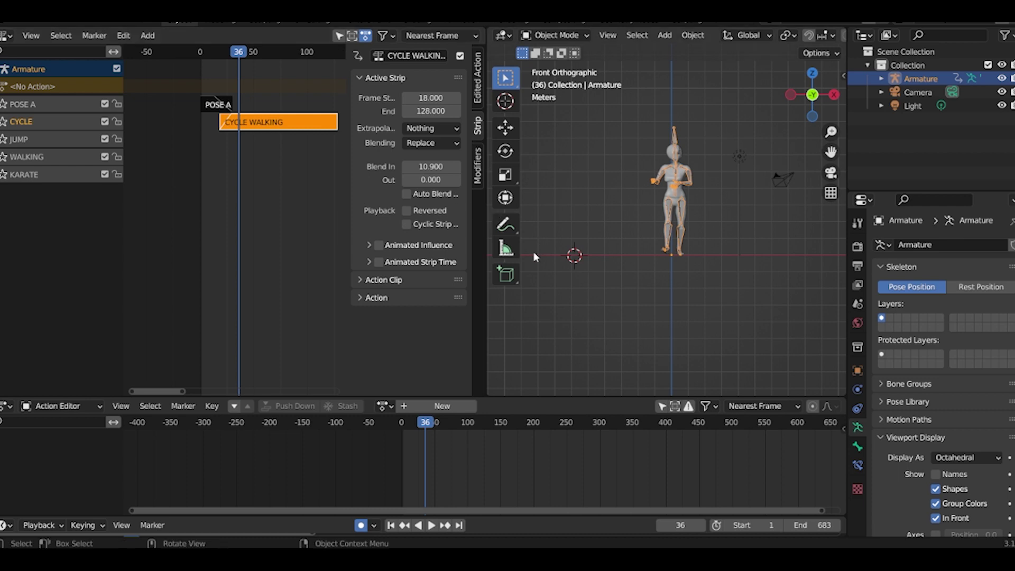
Widen the NLA editor and expand the Action Clip and Action settings of the CYCLE WALKING strip.
left_click_drag(487, 275, 562, 275)
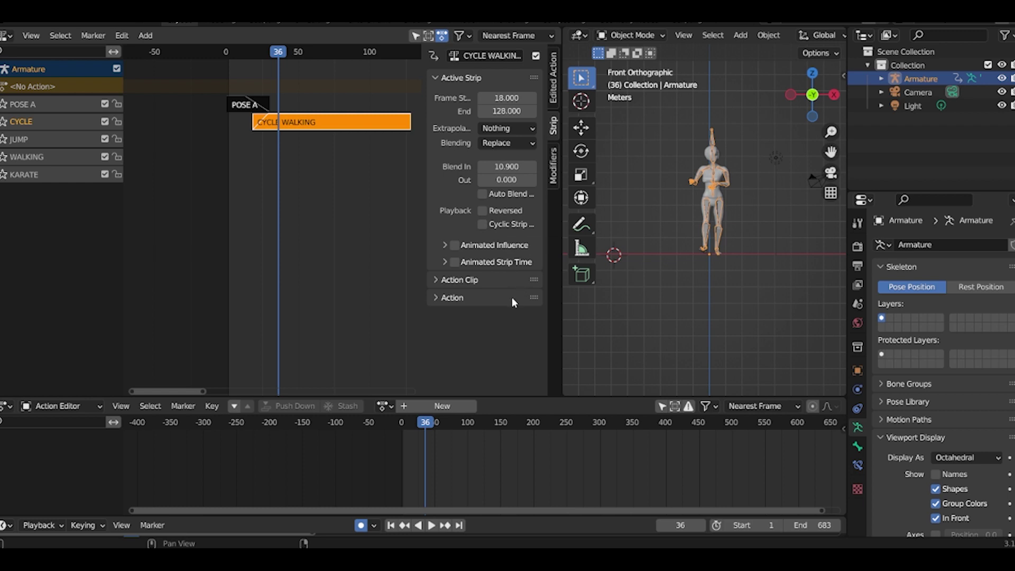
left_click(437, 283)
scroll(460, 291, "down", 1)
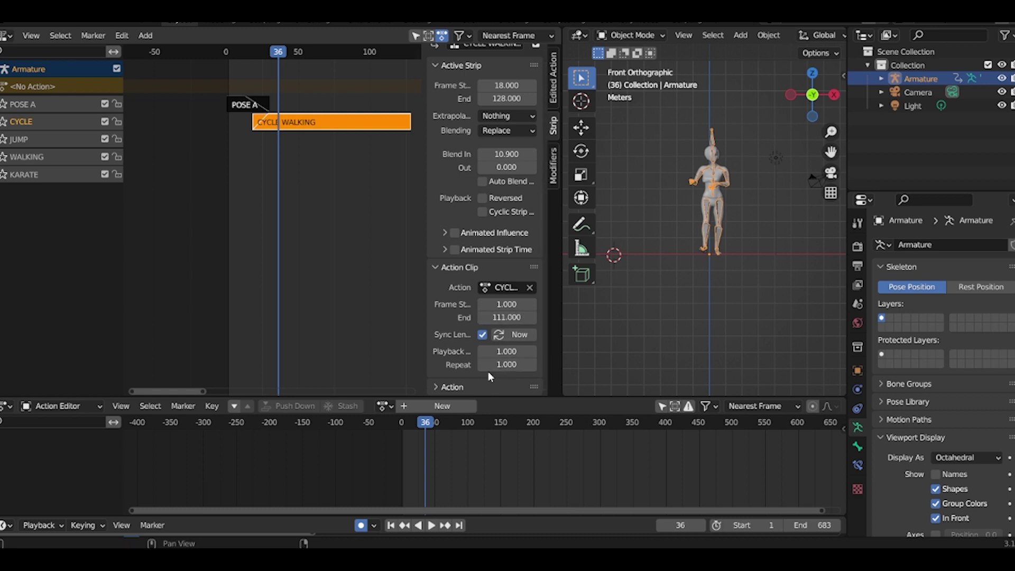
left_click(448, 386)
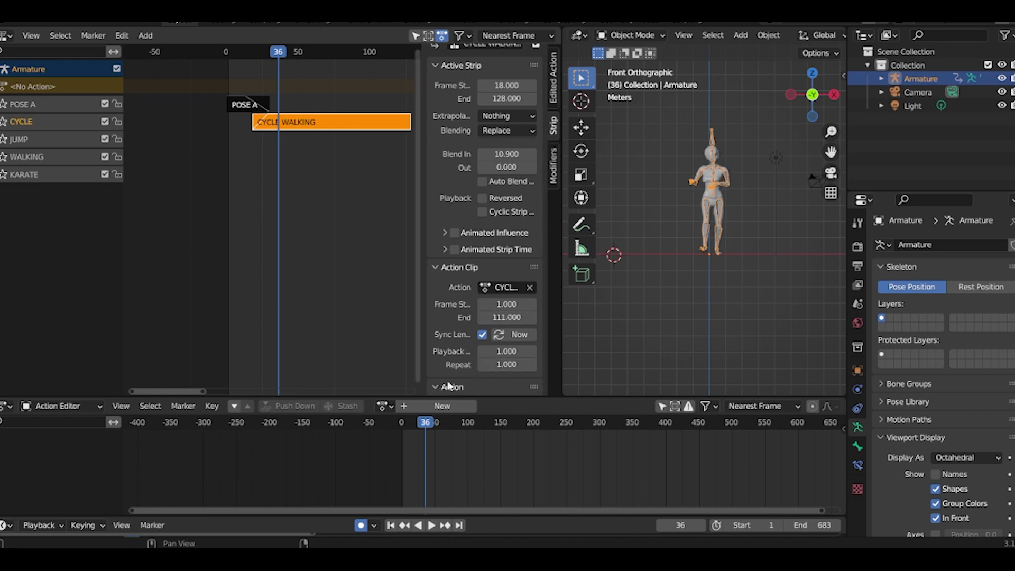
scroll(476, 382, "down", 3)
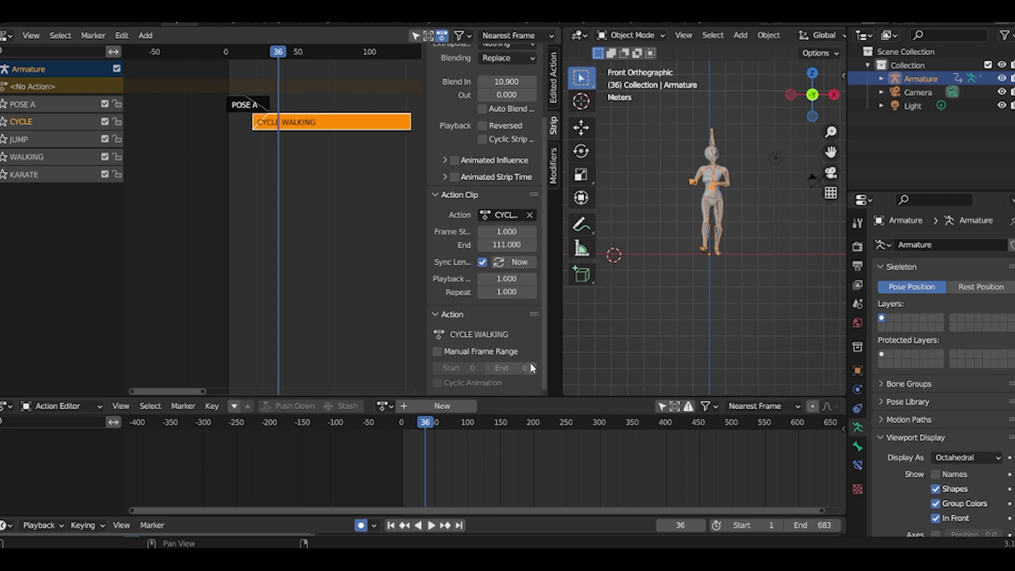
scroll(319, 179, "down", 2)
Try Repeat values of 4.3 and 3 on the CYCLE WALKING strip's action clip.
double_click(506, 291)
type("3.7")
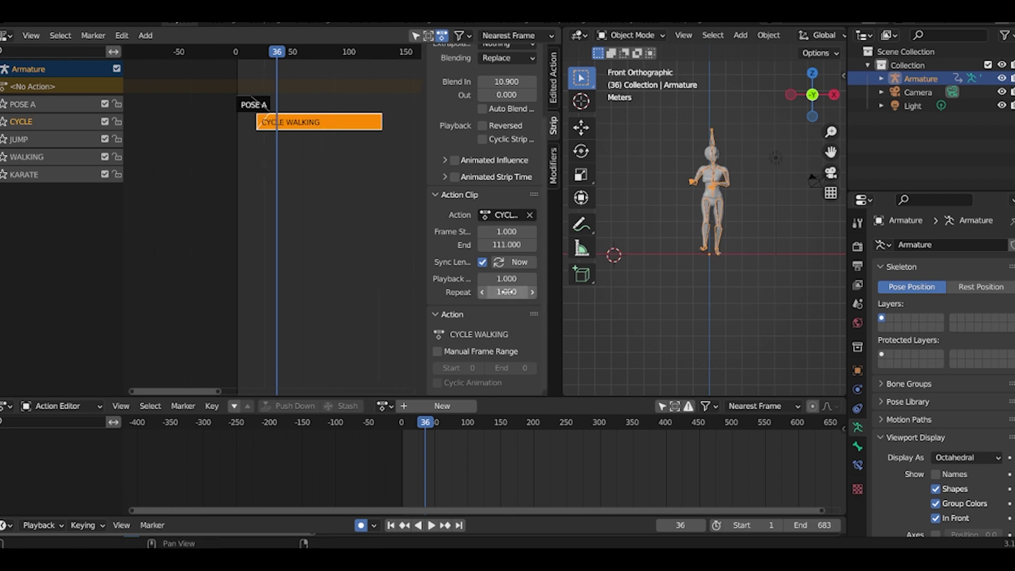
key("Return")
left_click_drag(506, 292, 482, 292)
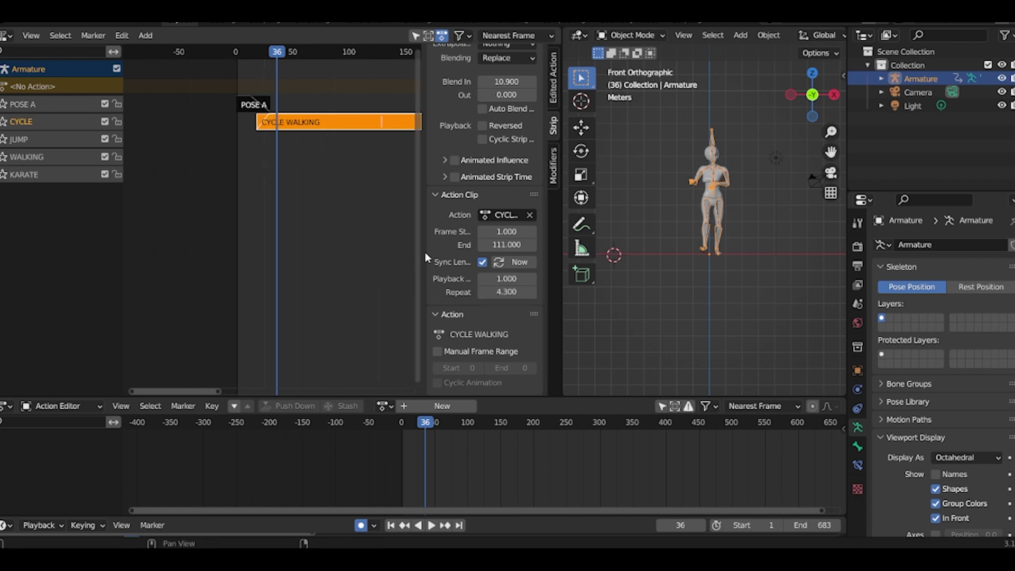
scroll(357, 233, "down", 4)
scroll(357, 232, "down", 3)
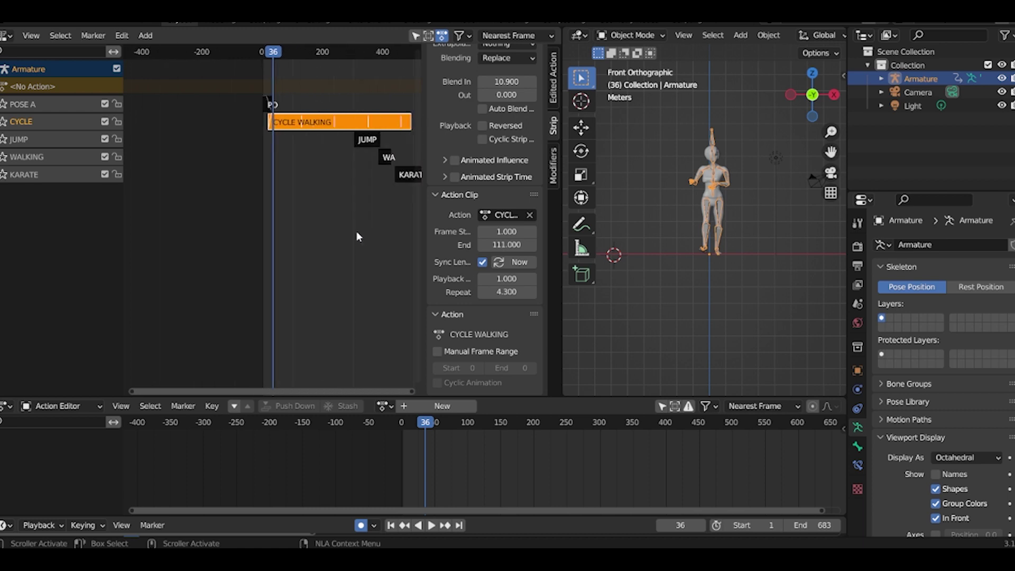
double_click(520, 292)
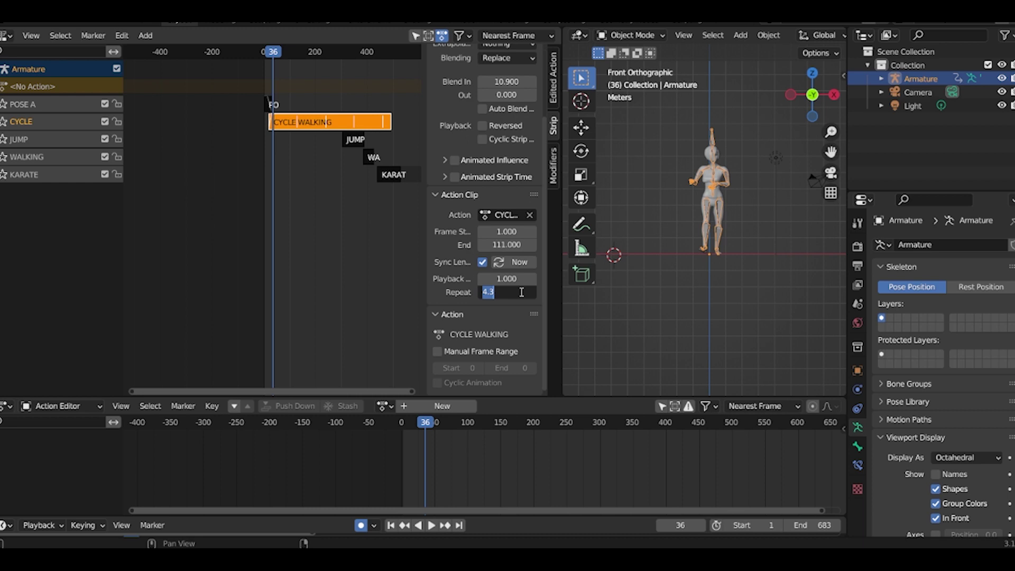
type("3")
key("Return")
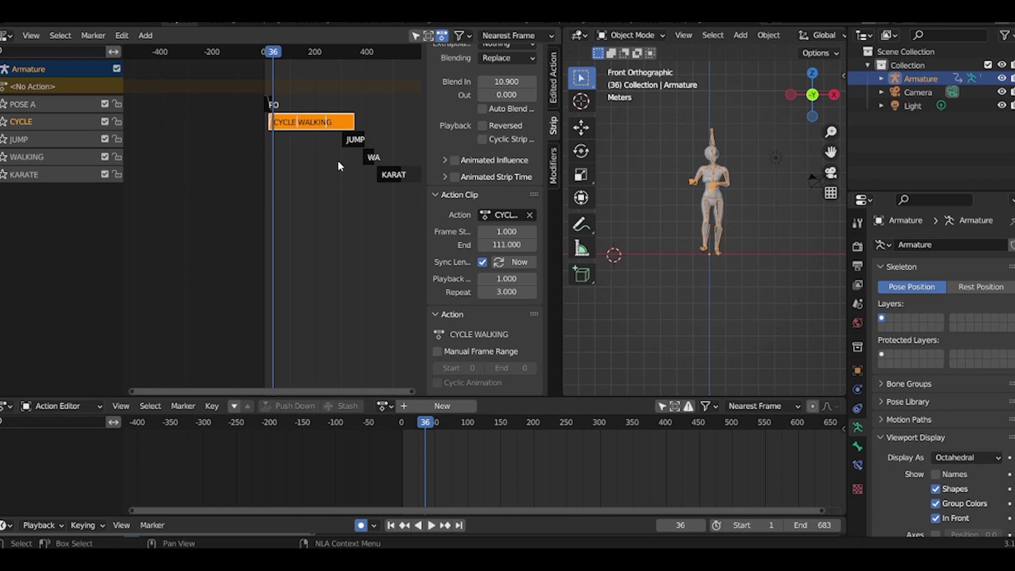
Shift the JUMP, WALKING and KARATE strips later, with KARATE starting at frame 443, and play the sequence to about frame 199.
left_click_drag(356, 141, 401, 176)
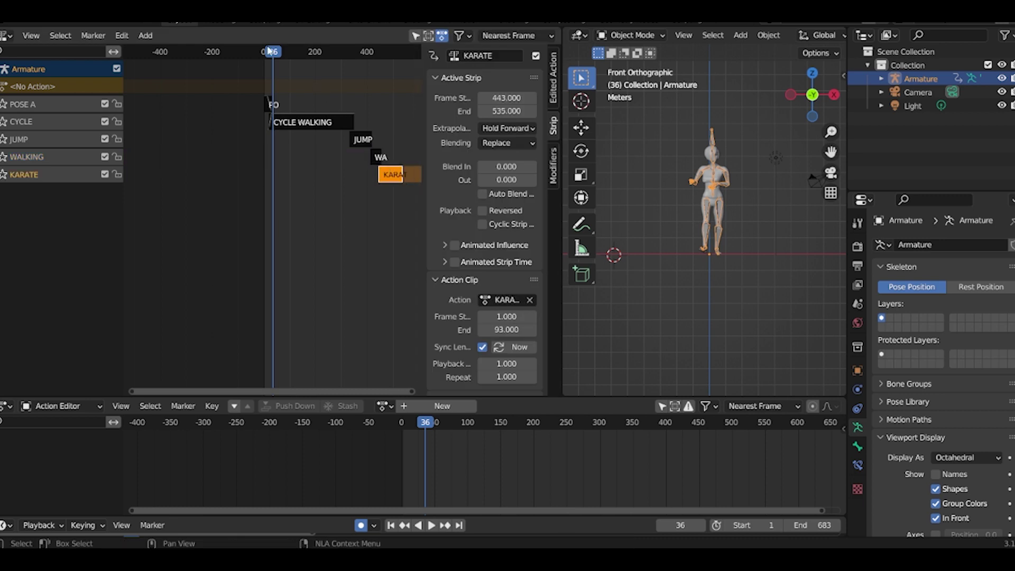
left_click_drag(269, 52, 259, 53)
key("space")
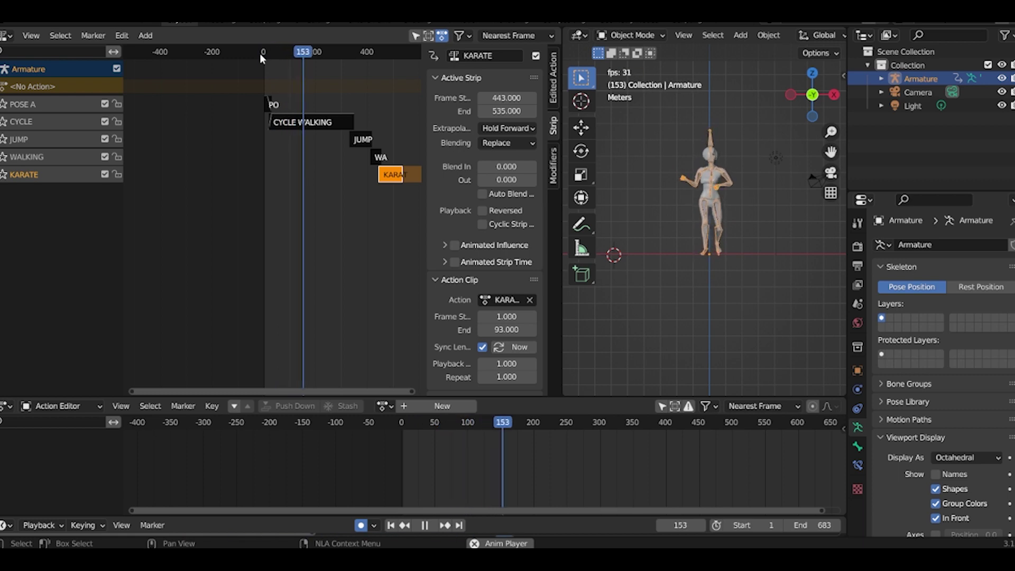
key("space")
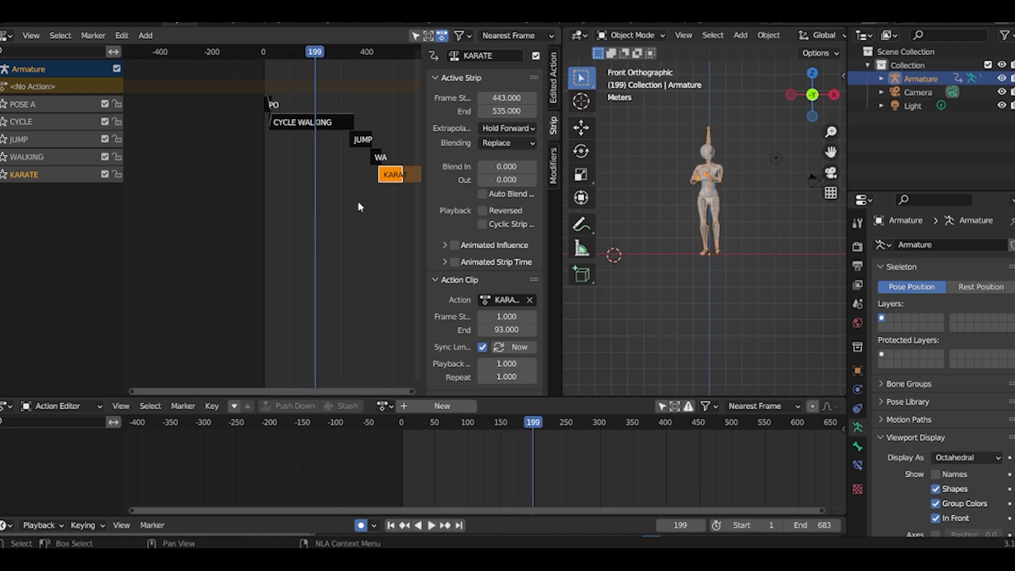
Set the CYCLE WALKING clip's Repeat to 2 and play its end up to about frame 229.
left_click(327, 123)
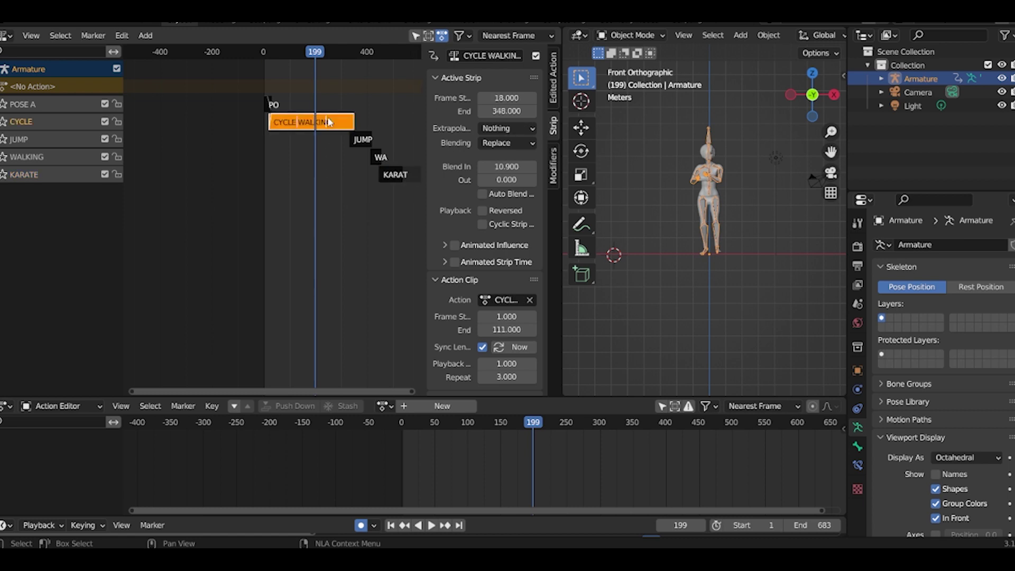
scroll(534, 341, "down", 4)
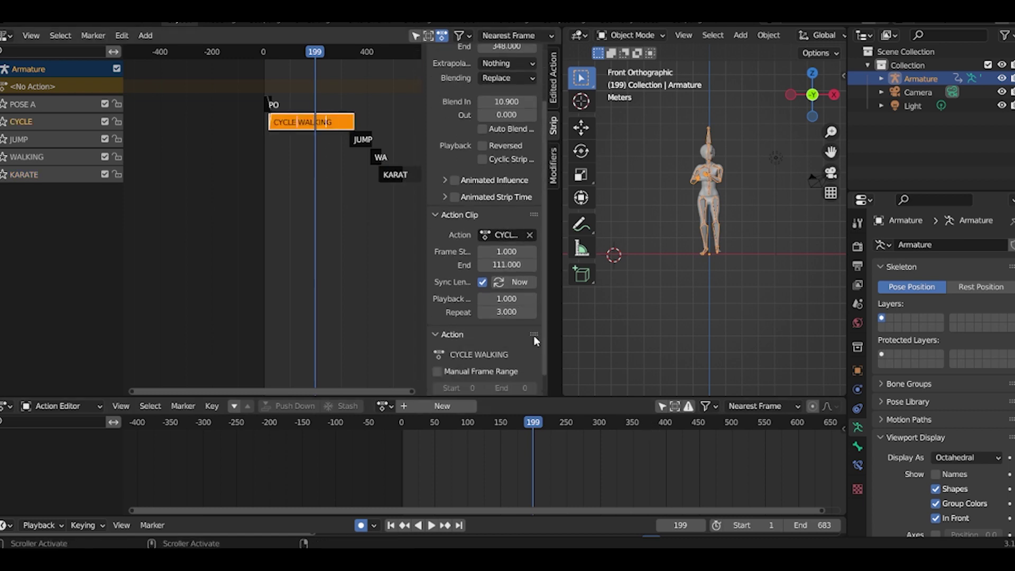
left_click(500, 292)
type("2")
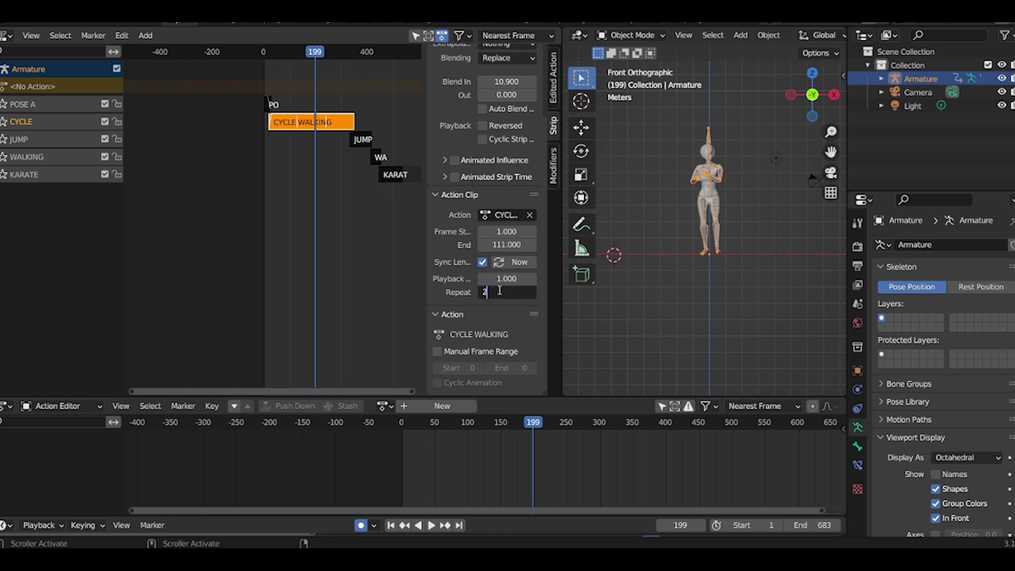
key("Return")
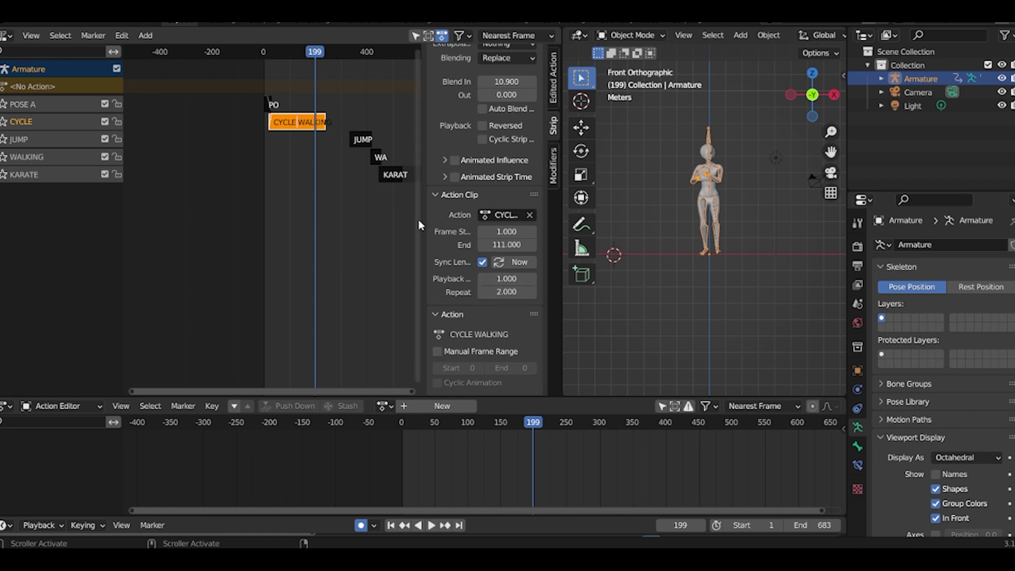
key("space")
left_click_drag(323, 58, 324, 62)
key("space")
Move the JUMP strip earlier to start at frame 219, overlapping the end of the CYCLE WALKING strip.
left_click_drag(365, 144, 344, 142)
scroll(337, 275, "up", 5)
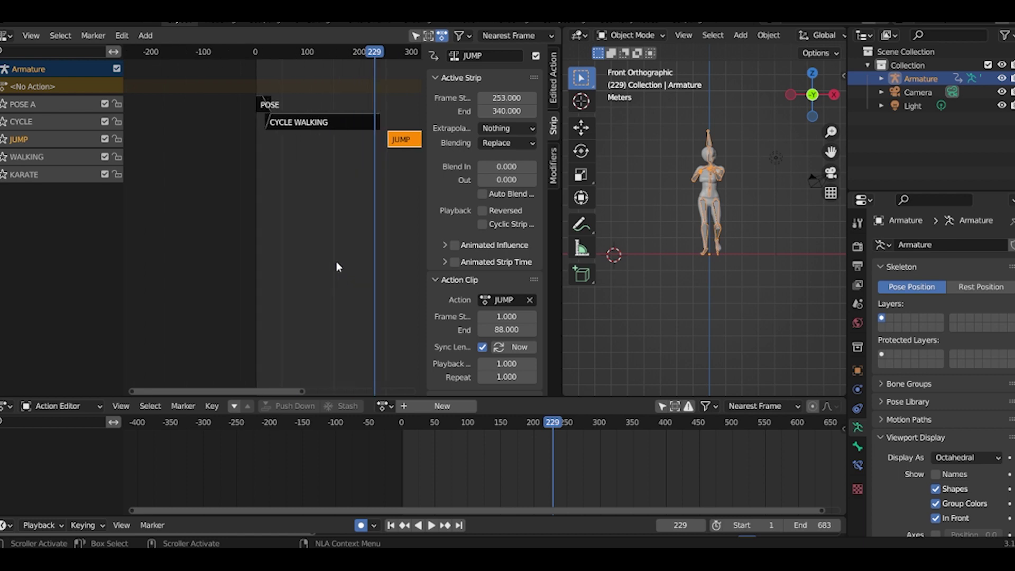
key("g")
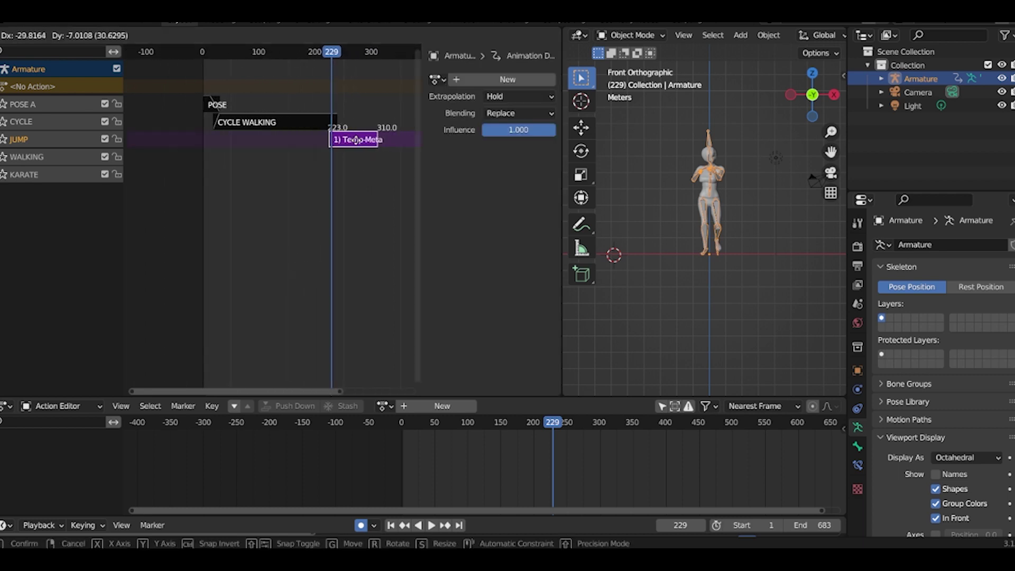
left_click(398, 201)
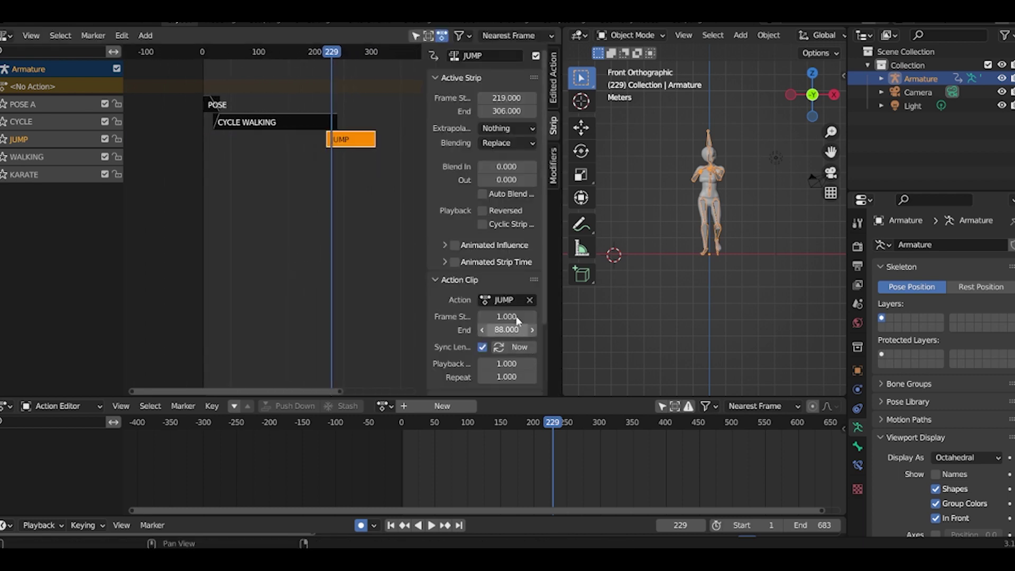
Try Auto Blend In/Out on the JUMP strip together with a Blend Out of 13.5 on the CYCLE WALKING strip.
scroll(502, 190, "down", 1)
left_click(482, 172)
left_click(309, 122)
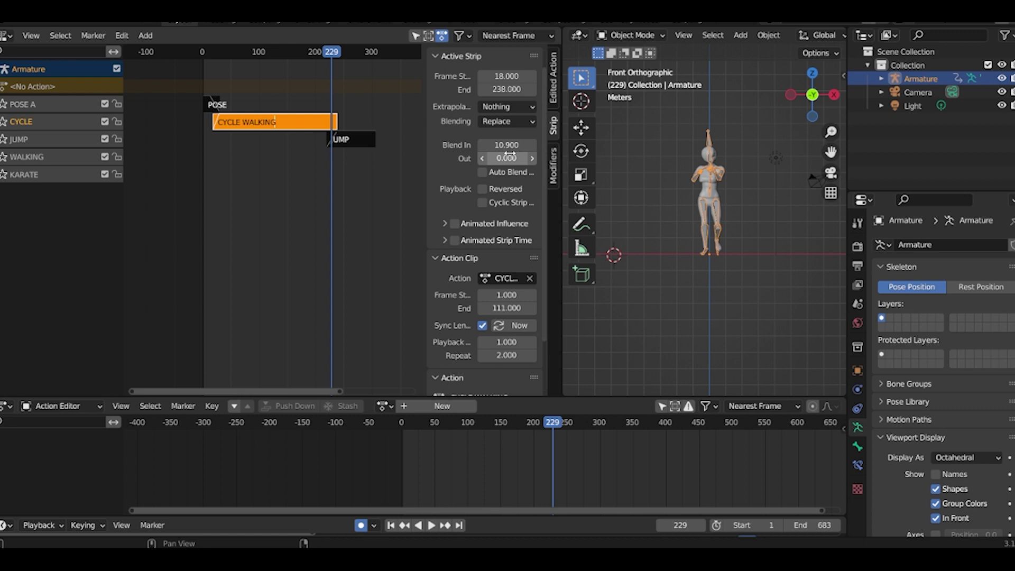
left_click_drag(505, 158, 537, 158)
Play the transition from CYCLE WALKING into the JUMP strip, and return to frame 218 inside the overlap.
left_click_drag(334, 59, 315, 57)
key("space")
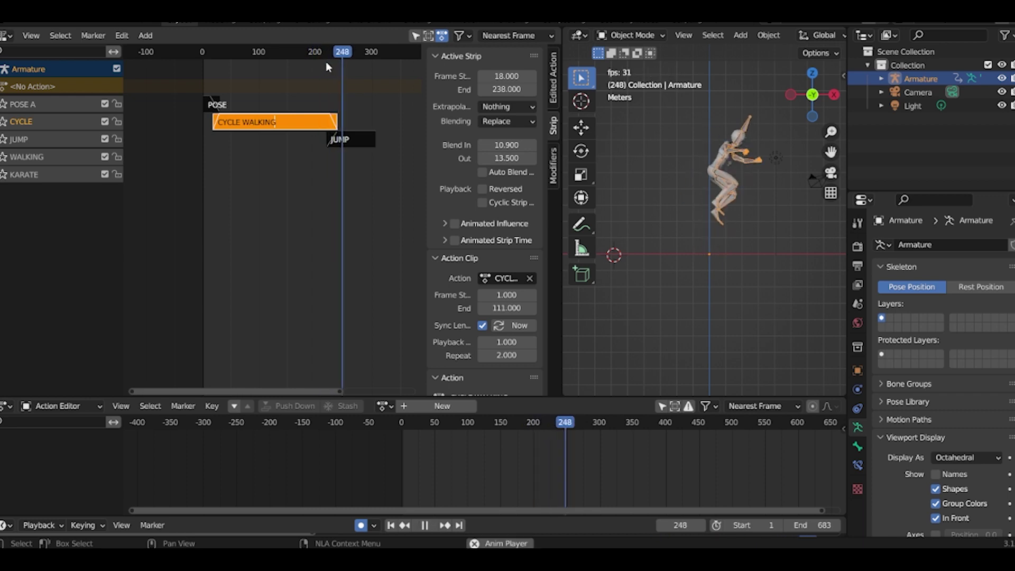
key("space")
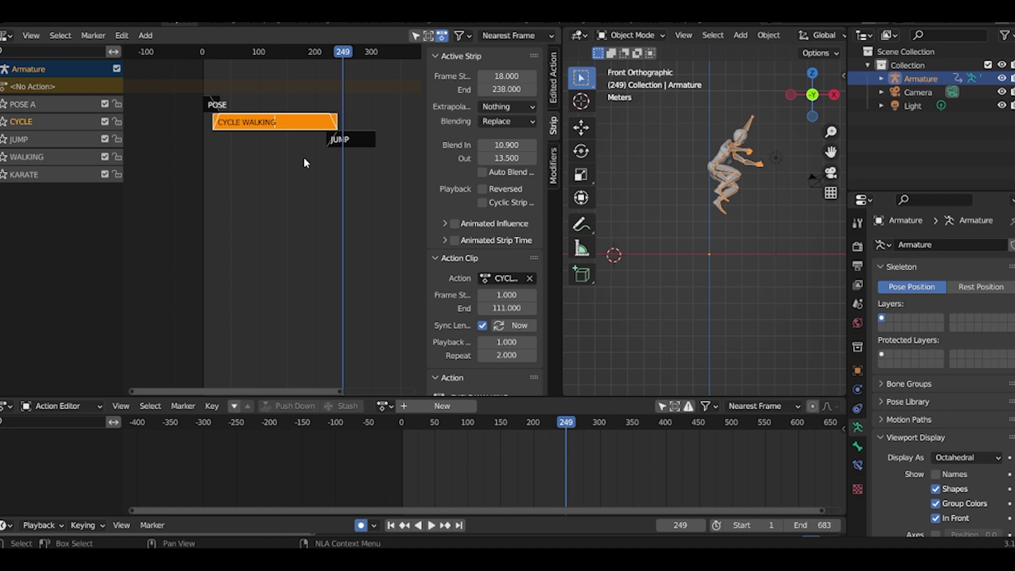
scroll(303, 157, "up", 3)
key("space")
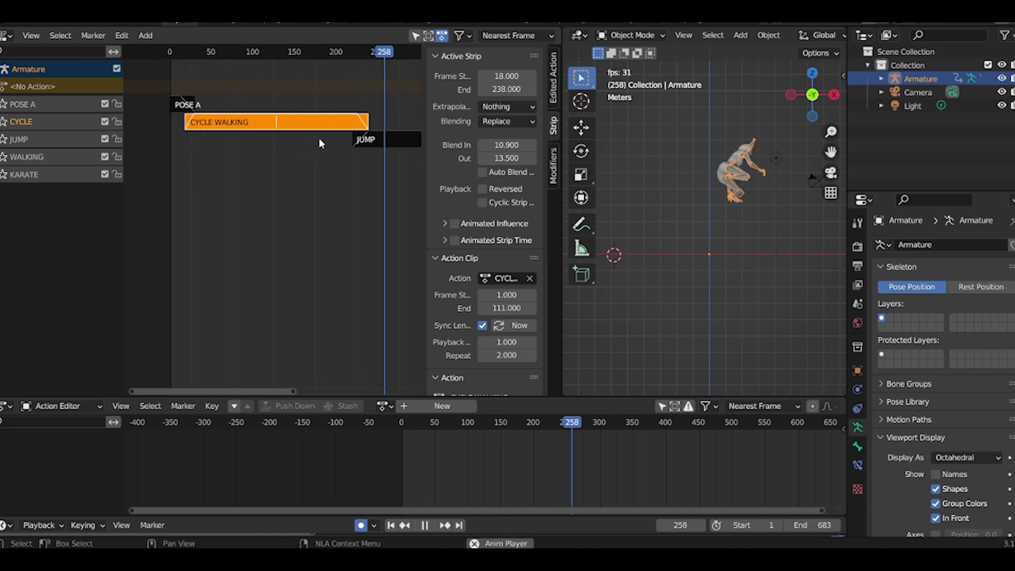
scroll(319, 137, "down", 2, "ctrl")
key("space")
left_click_drag(373, 57, 319, 53)
Move the JUMP strip to start at frame 209 and raise the CYCLE WALKING strip's Blend Out to 27.6.
left_click_drag(335, 140, 336, 125)
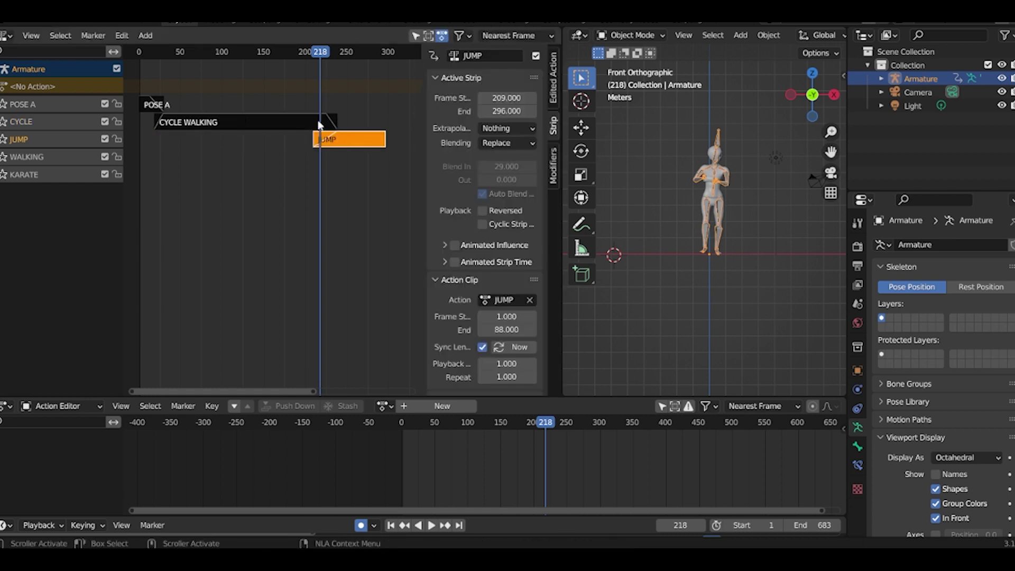
left_click(320, 122)
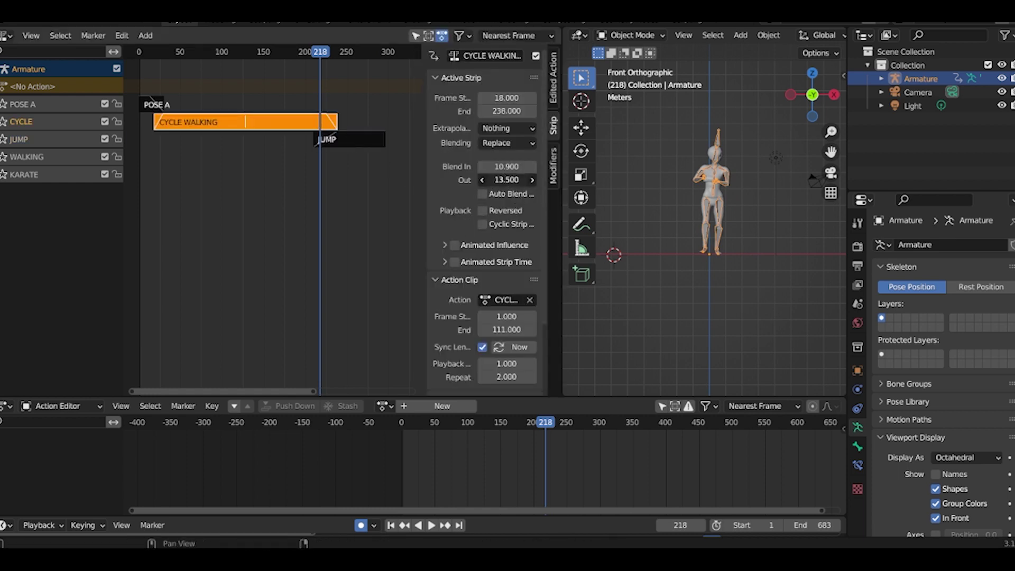
left_click_drag(506, 180, 523, 180)
Play the longer blend from CYCLE WALKING into JUMP, stopping at frame 249.
left_click_drag(320, 51, 272, 53)
key("space")
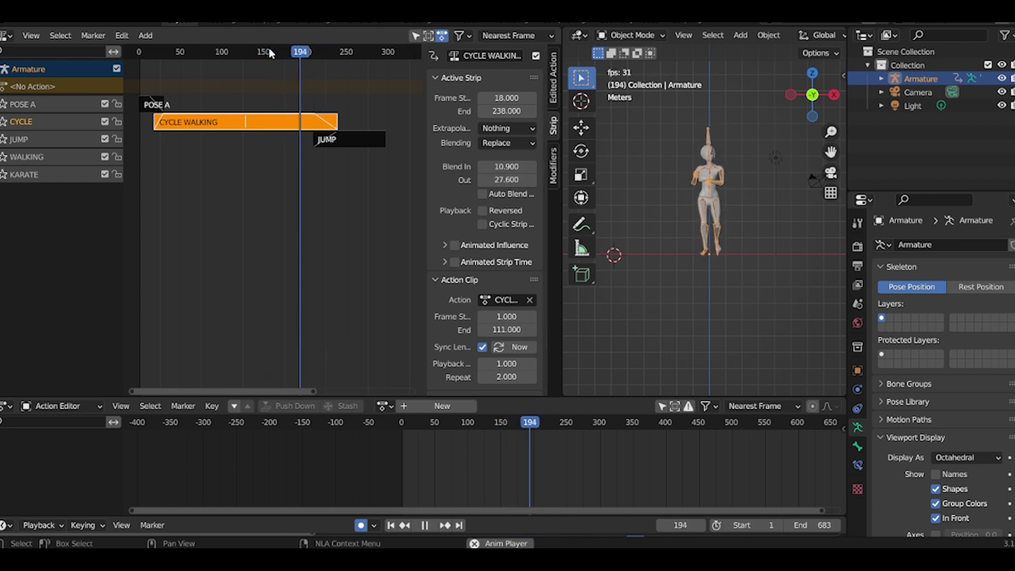
key("space")
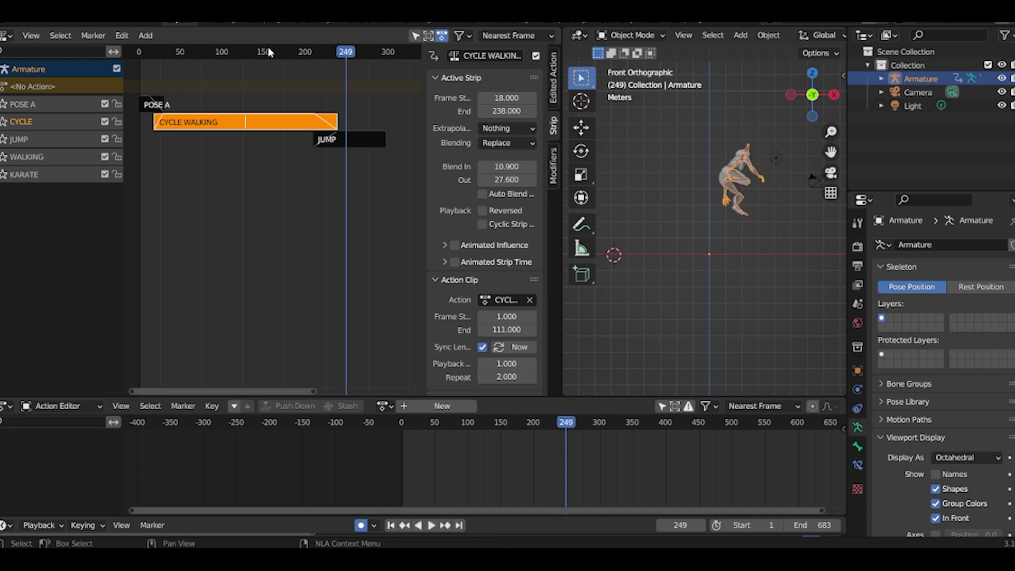
scroll(245, 94, "up", 2)
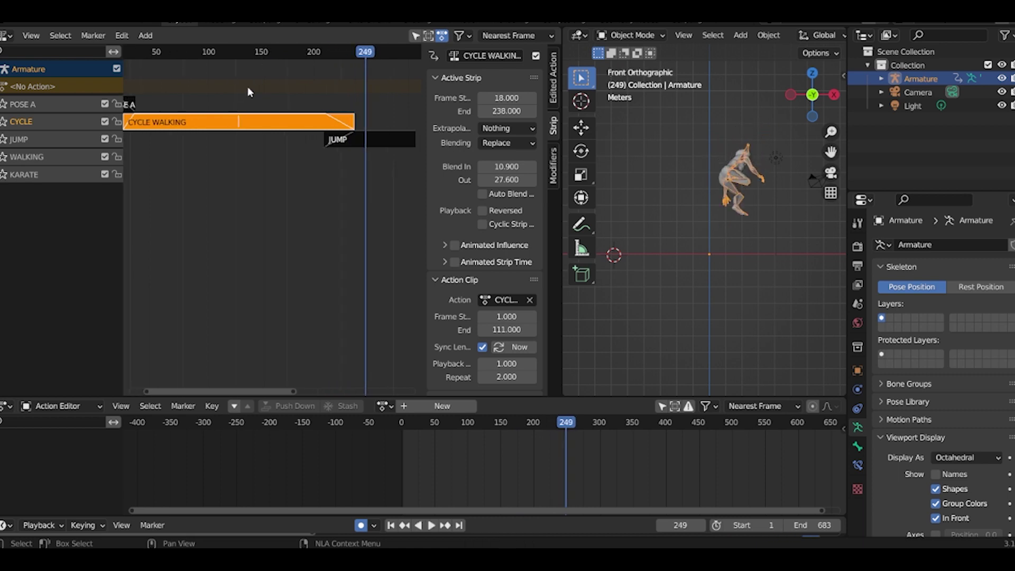
Shorten the CYCLE WALKING strip's Blend Out and preview its overlap with the JUMP strip up to about frame 226.
left_click_drag(364, 59, 342, 54)
left_click_drag(507, 180, 524, 179)
left_click_drag(506, 180, 478, 180)
left_click(321, 55)
mouse_move(321, 56)
left_mouse_down()
mouse_move(355, 56)
mouse_move(341, 57)
left_mouse_up()
key("space")
Turn off Auto Blend In/Out for the JUMP strip, set its Blend In to 10.4, and go back to frame 203.
left_click(363, 141)
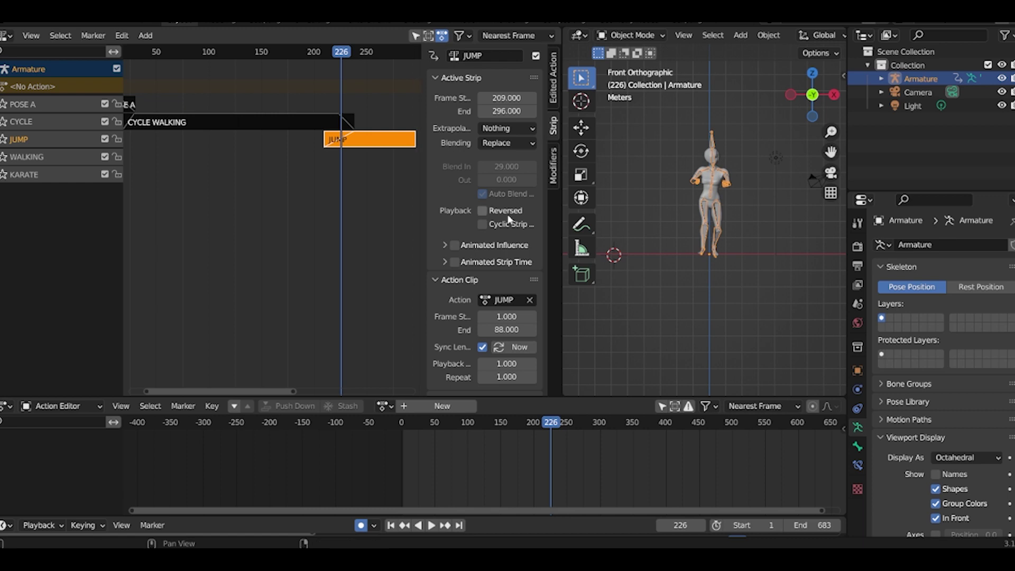
left_click(483, 195)
mouse_move(506, 167)
left_mouse_down()
mouse_move(484, 166)
mouse_move(513, 166)
left_mouse_up()
left_click_drag(342, 52, 317, 55)
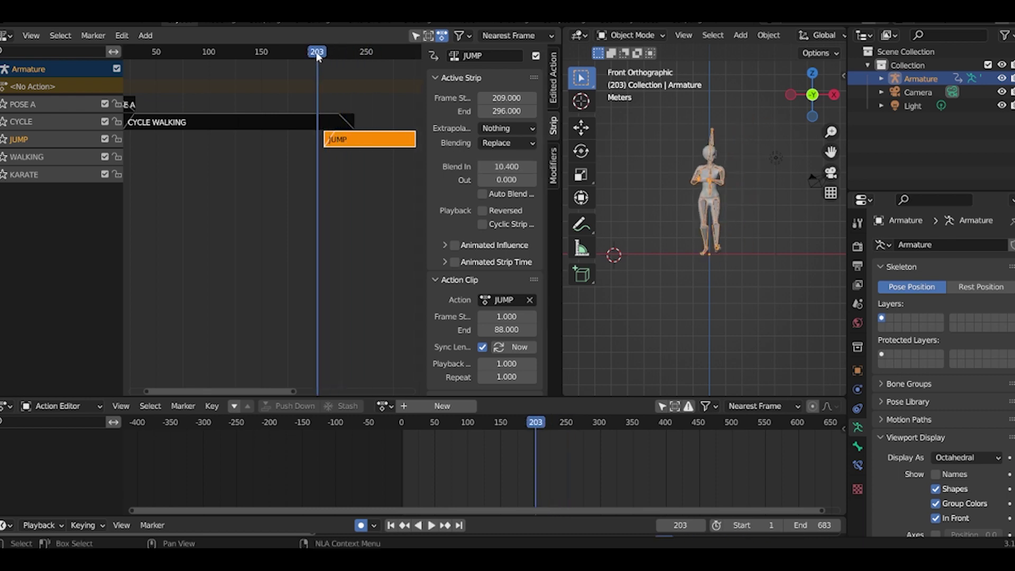
Move the WALKING strip to start at frame 283, overlapping the end of JUMP, and go to that frame.
key("space")
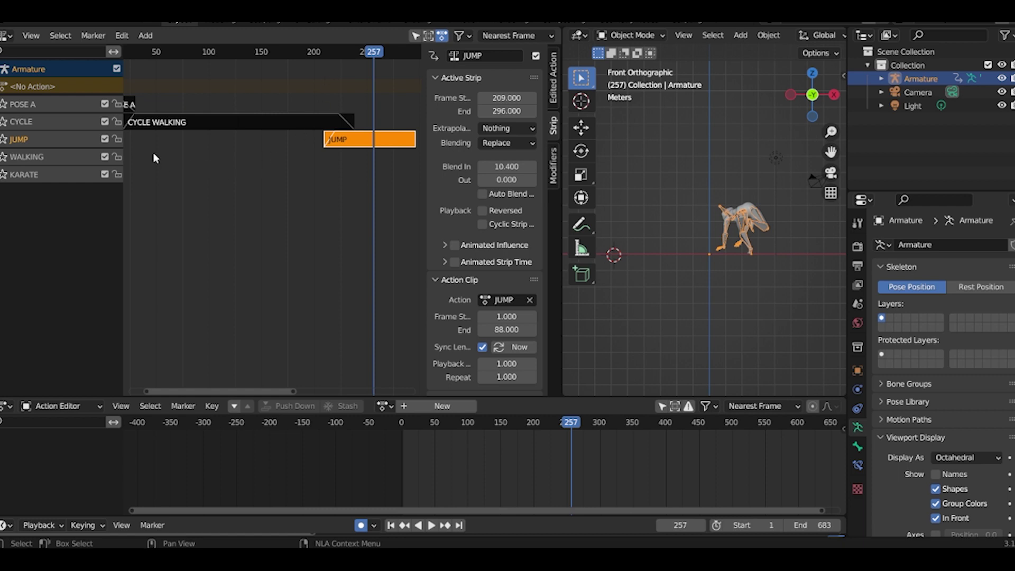
scroll(283, 185, "down", 7)
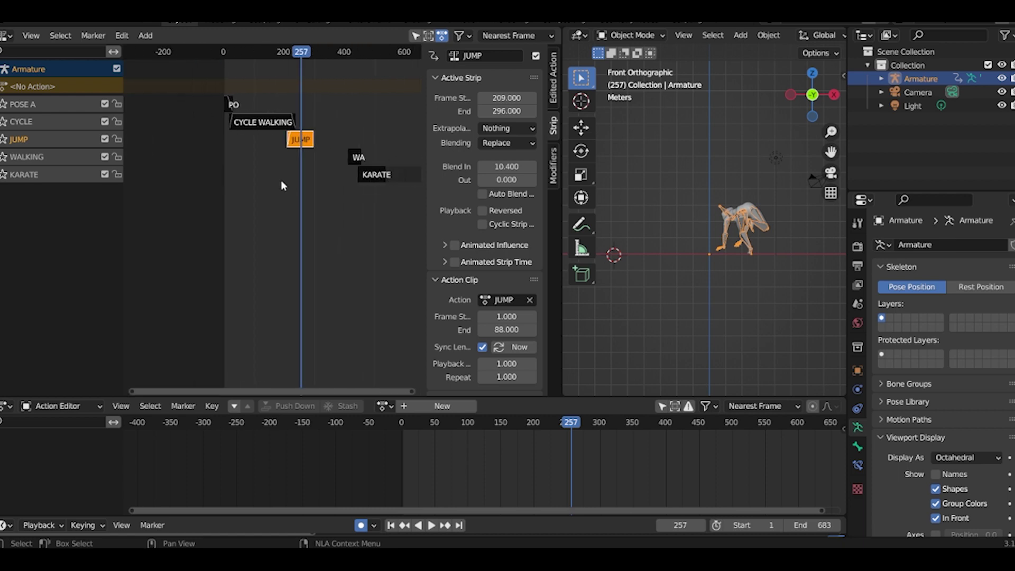
scroll(281, 185, "up", 2)
left_click_drag(397, 161, 341, 158)
scroll(332, 122, "up", 5)
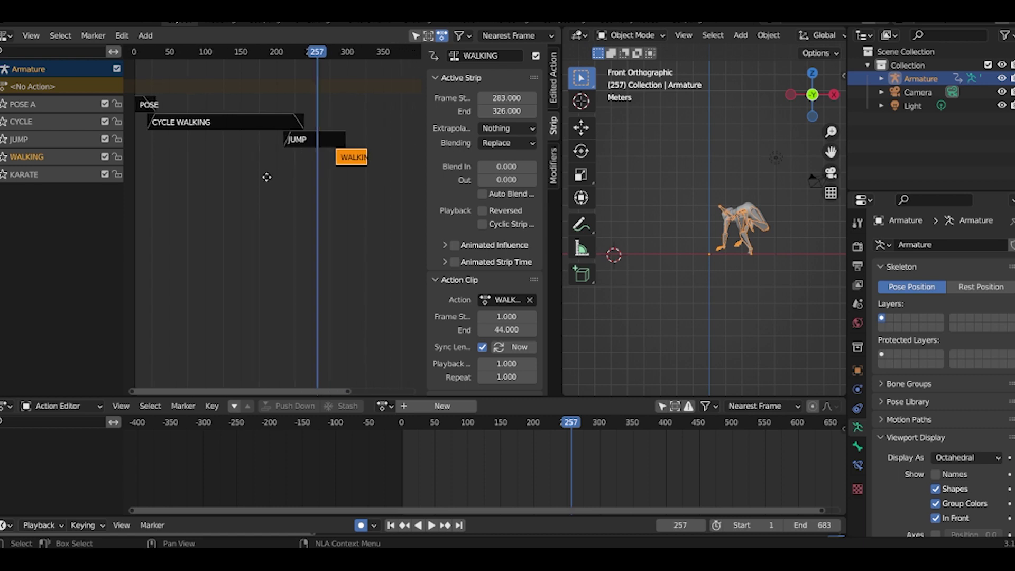
left_click_drag(195, 55, 216, 69)
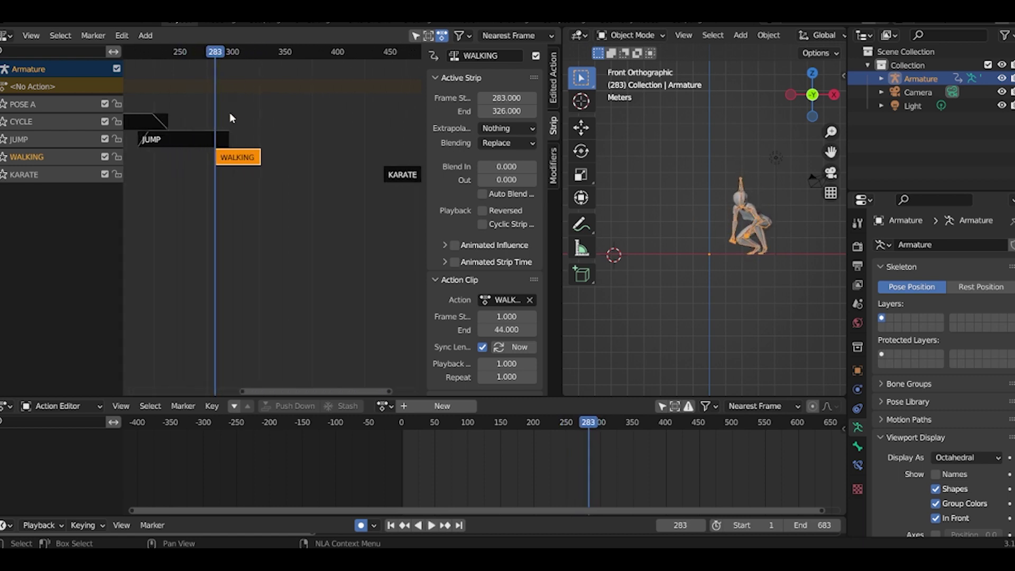
Set the JUMP strip's Blend Out to 13 and turn on Auto Blend In/Out for the WALKING strip.
left_click(214, 139)
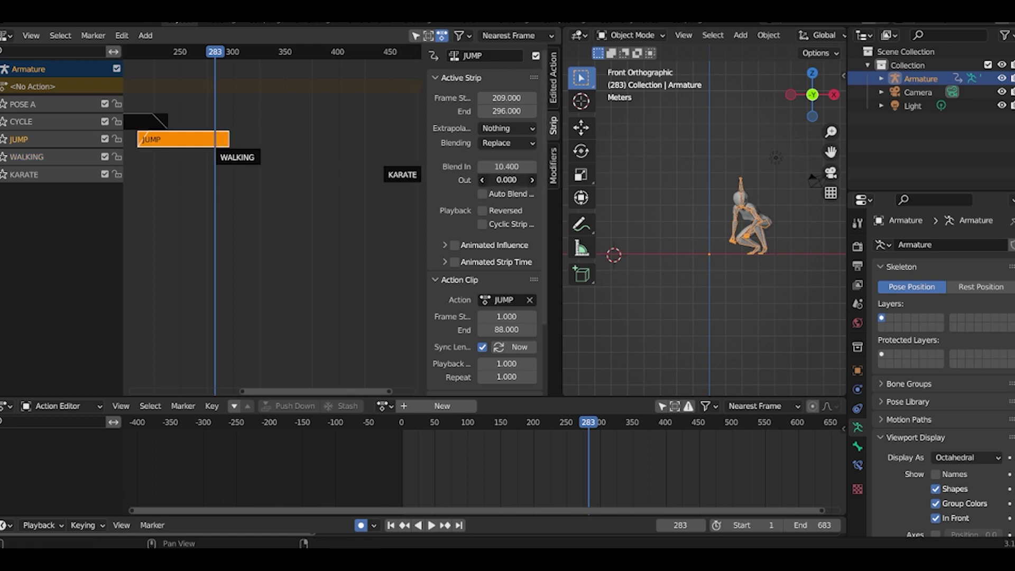
left_click_drag(506, 179, 531, 180)
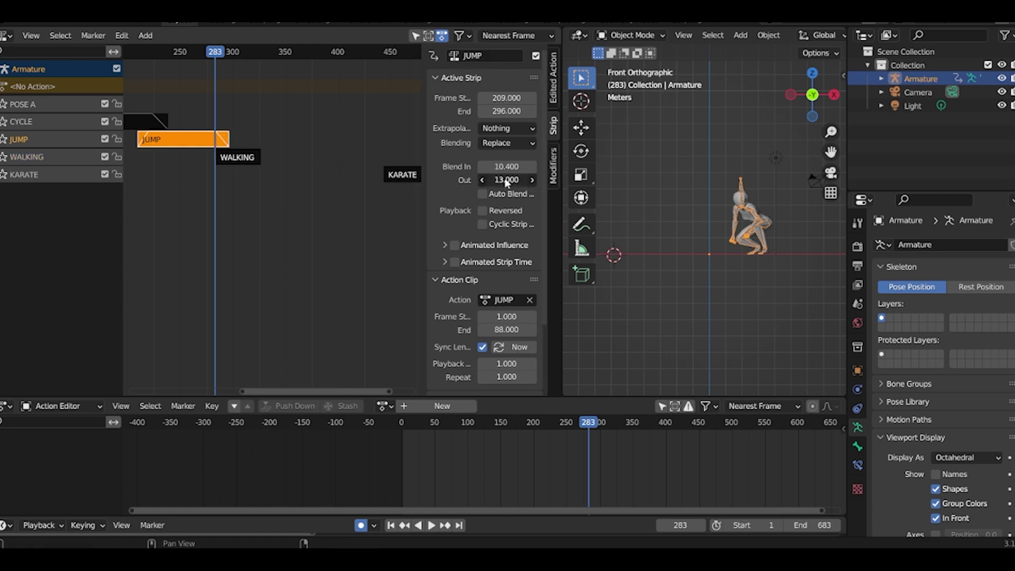
left_click(241, 158)
left_click(482, 194)
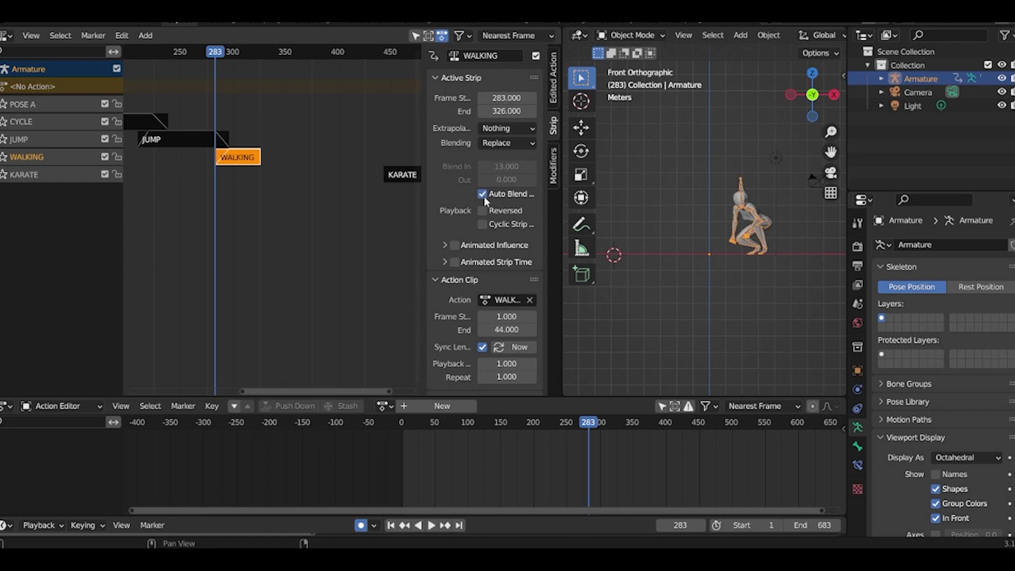
Play the transition from JUMP into WALKING from frame 270, and inspect the pose at frames 286 and 296.
key("space")
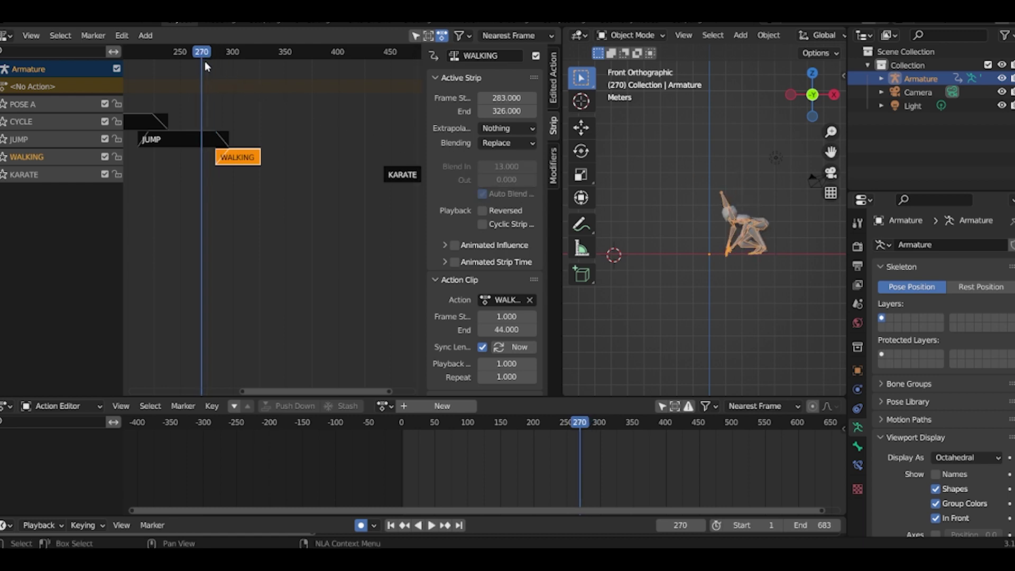
key("space")
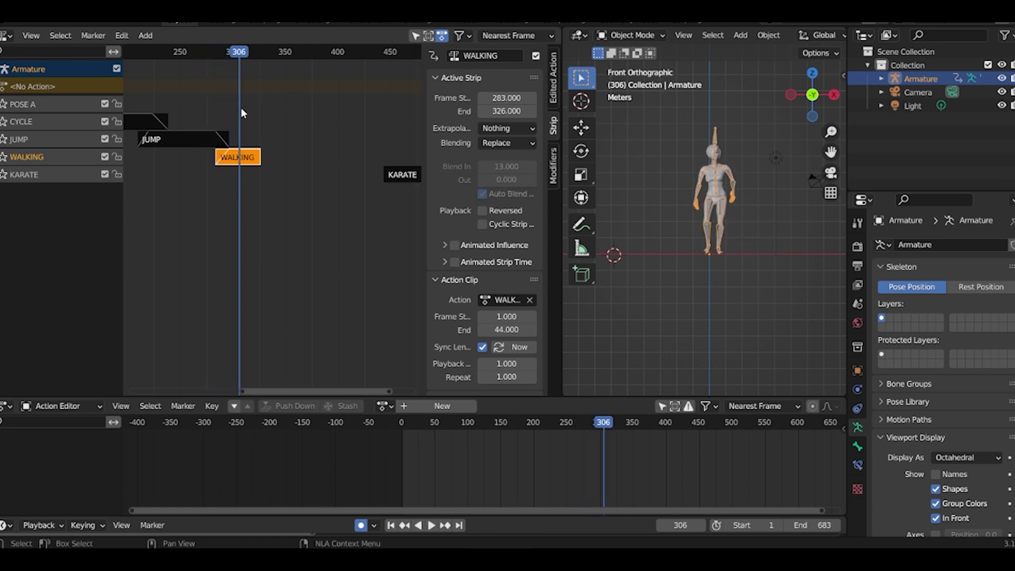
left_click_drag(241, 52, 223, 66)
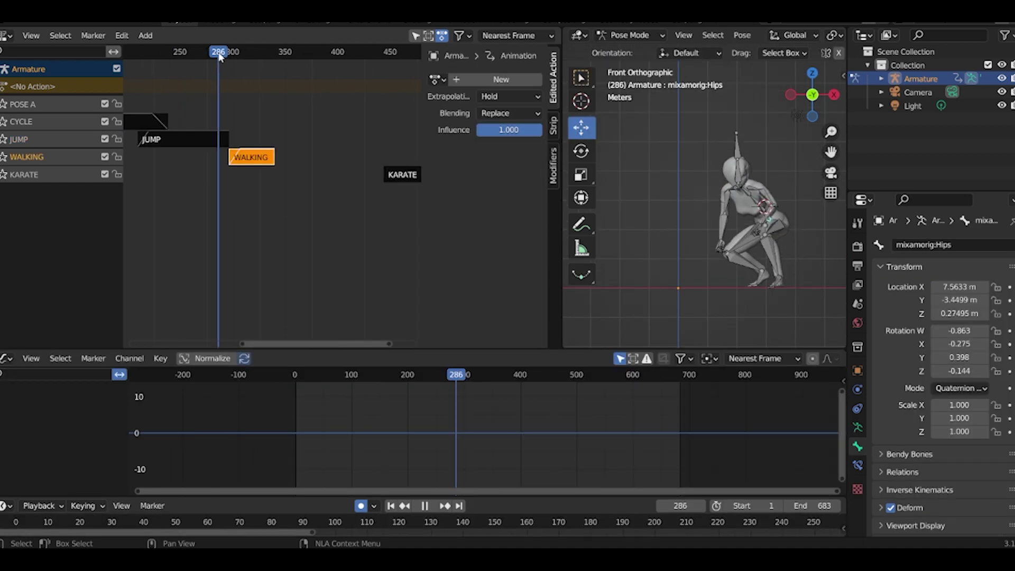
left_click_drag(220, 57, 220, 57)
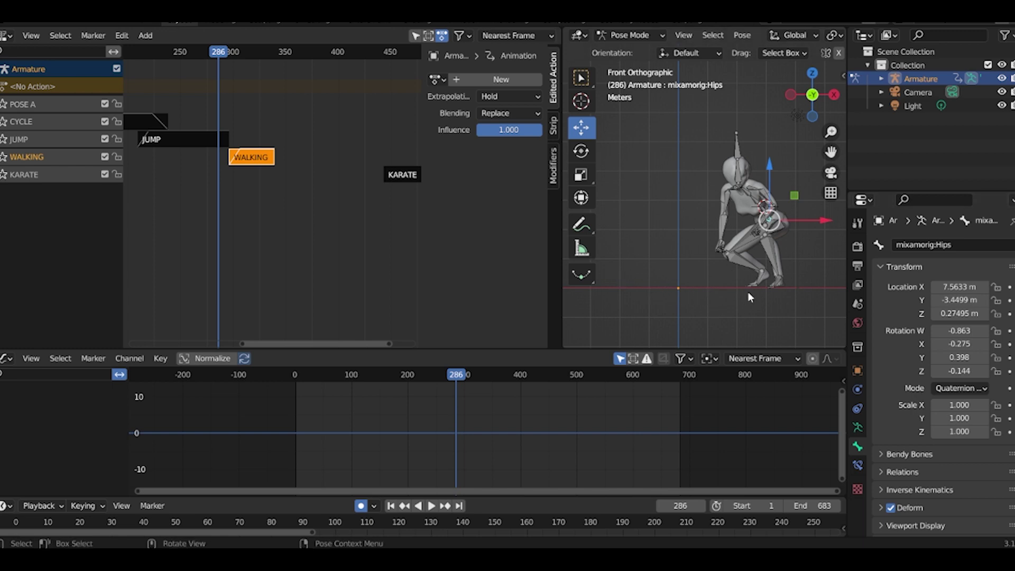
left_click_drag(218, 52, 230, 59)
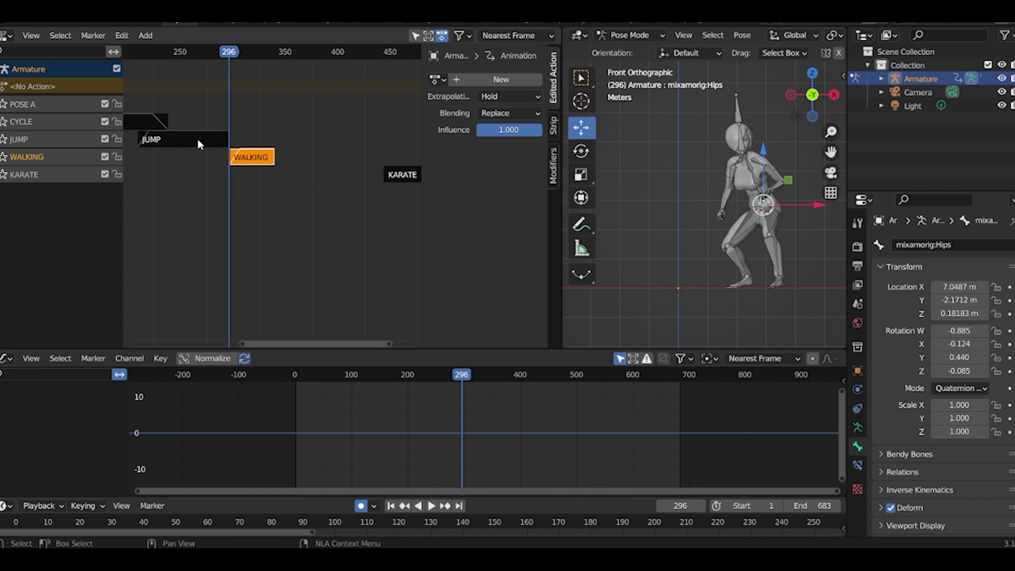
Move the WALKING strip to start at frame 281 and turn on Auto Blend In/Out for the JUMP strip.
left_click_drag(251, 165, 234, 153)
left_click_drag(229, 53, 213, 53)
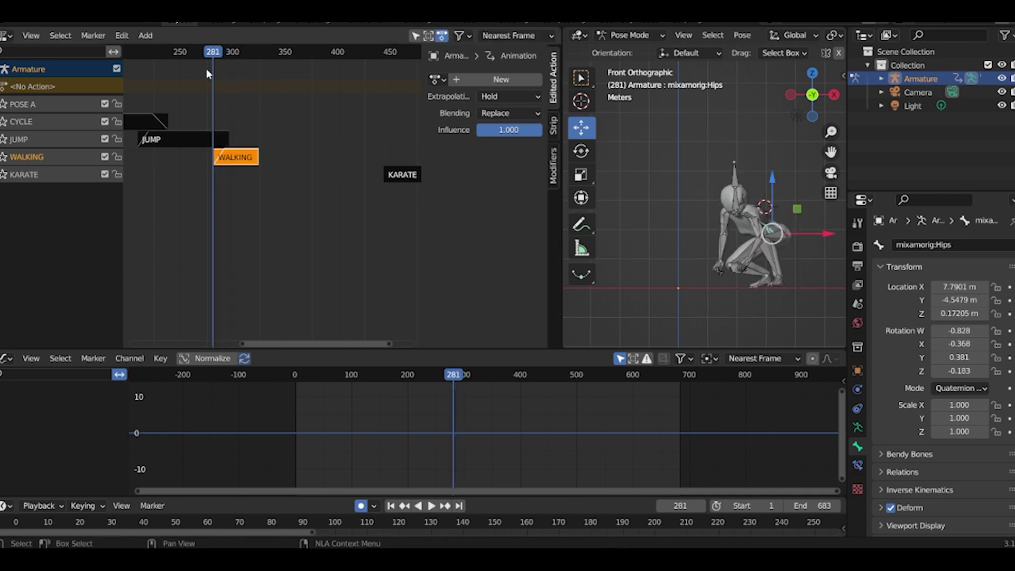
left_click(212, 143)
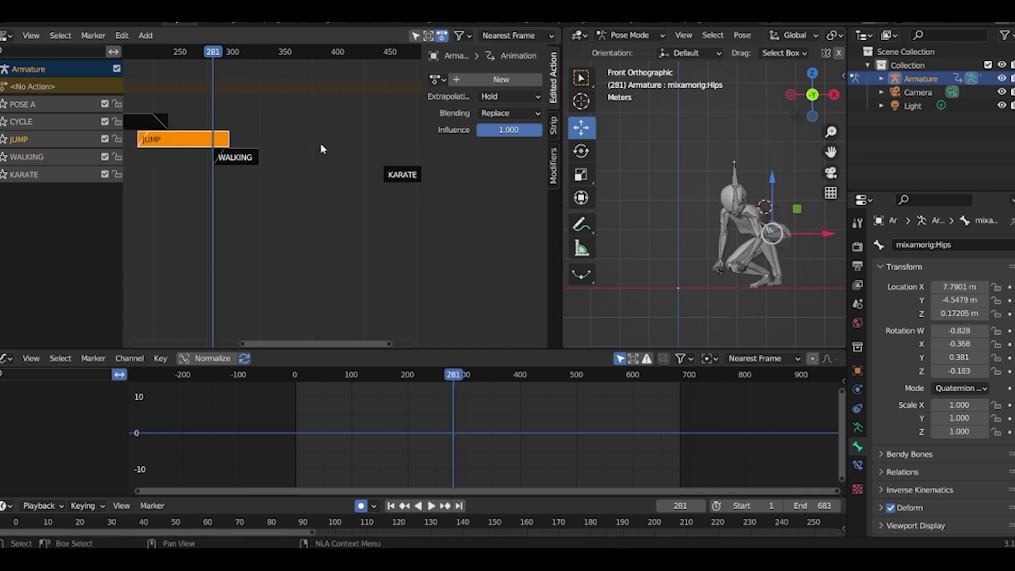
left_click(552, 126)
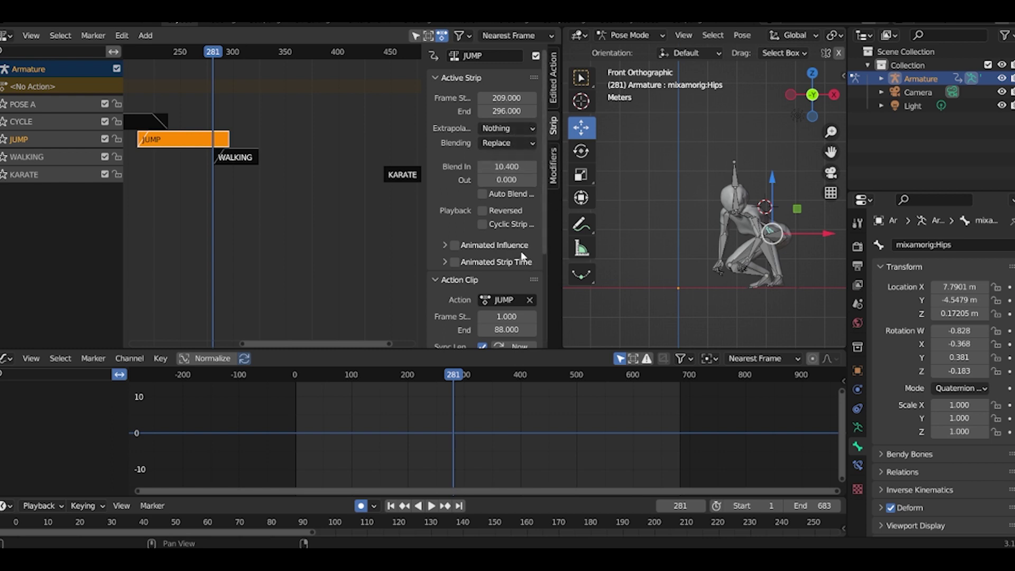
left_click(483, 194)
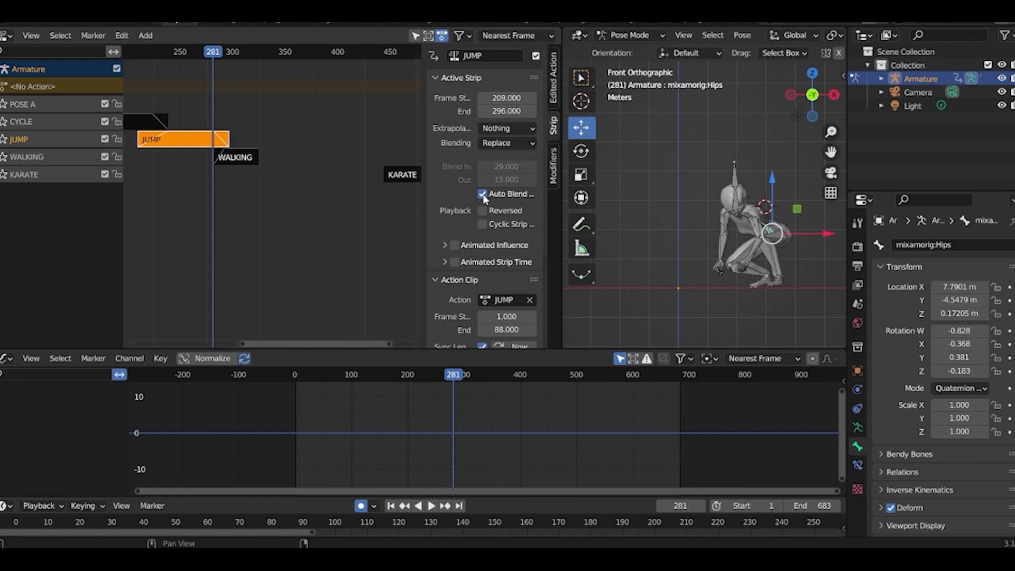
Preview the automatic blend from JUMP into WALKING up to frame 293, and turn off JUMP's Auto Blend In/Out.
key("space")
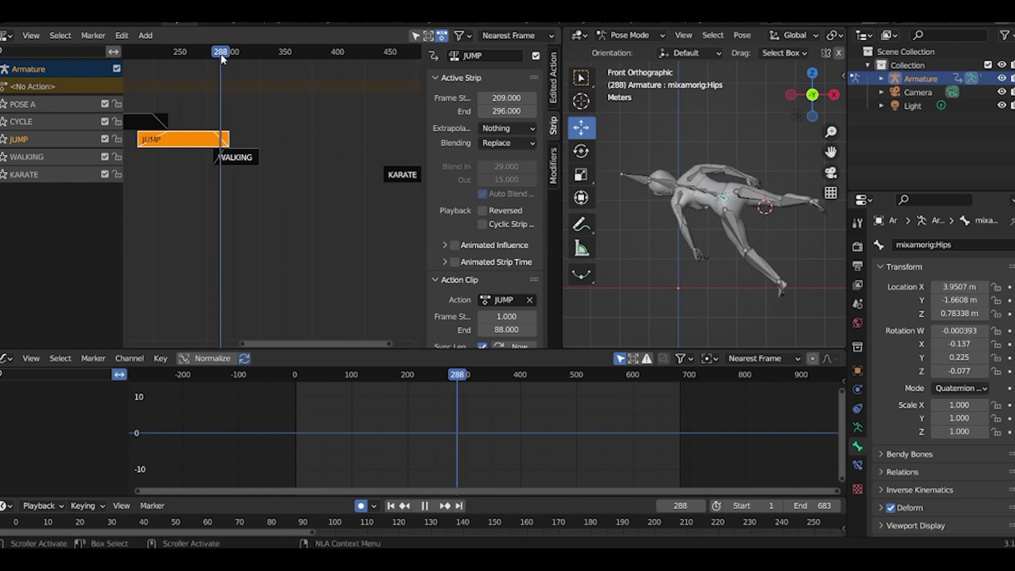
key("space")
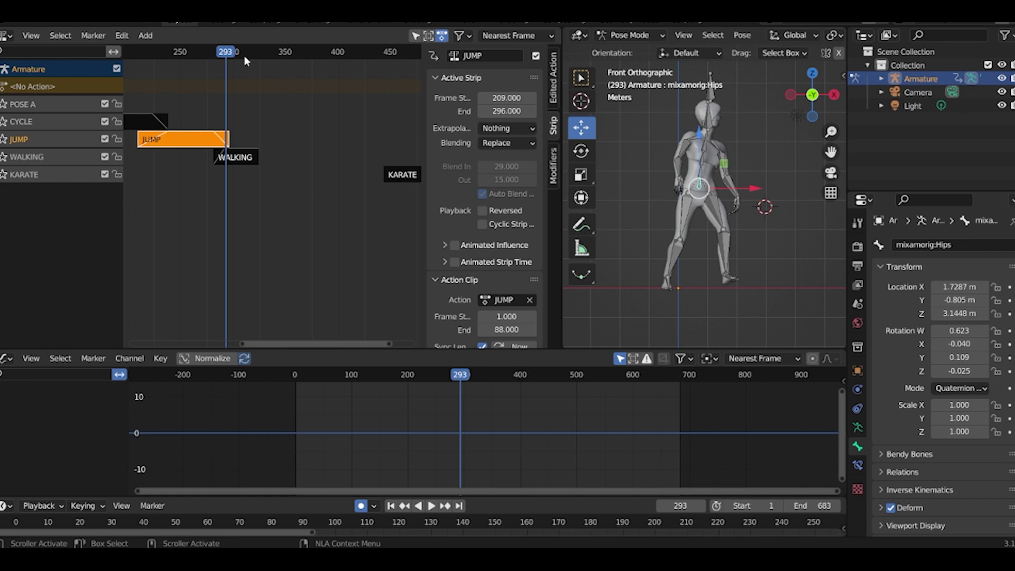
left_click(482, 193)
Move the WALKING strip to start at frame 292 and set its Blend In to 0.
left_click(234, 159)
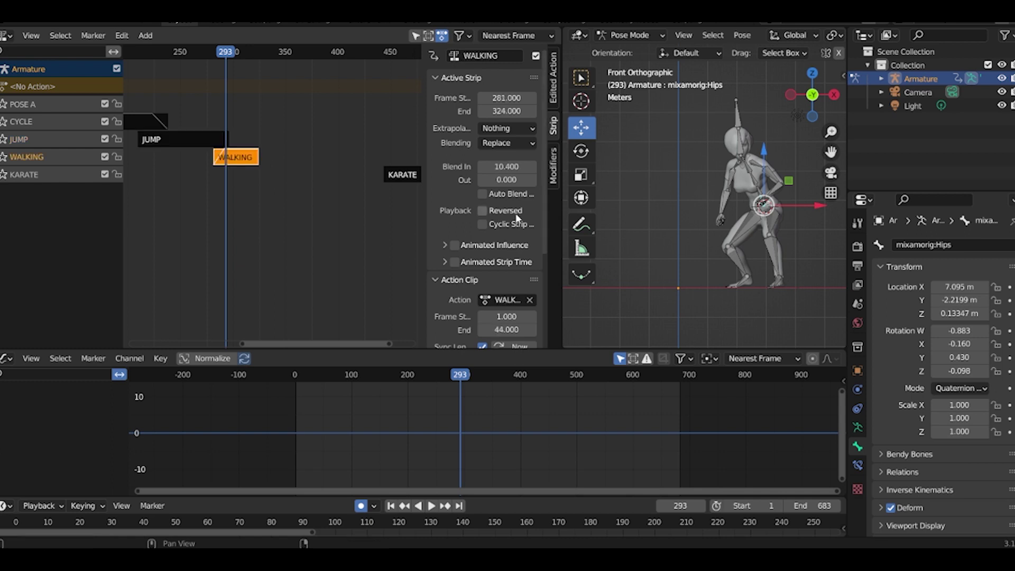
mouse_move(234, 161)
left_mouse_down()
mouse_move(262, 156)
mouse_move(247, 151)
left_mouse_up()
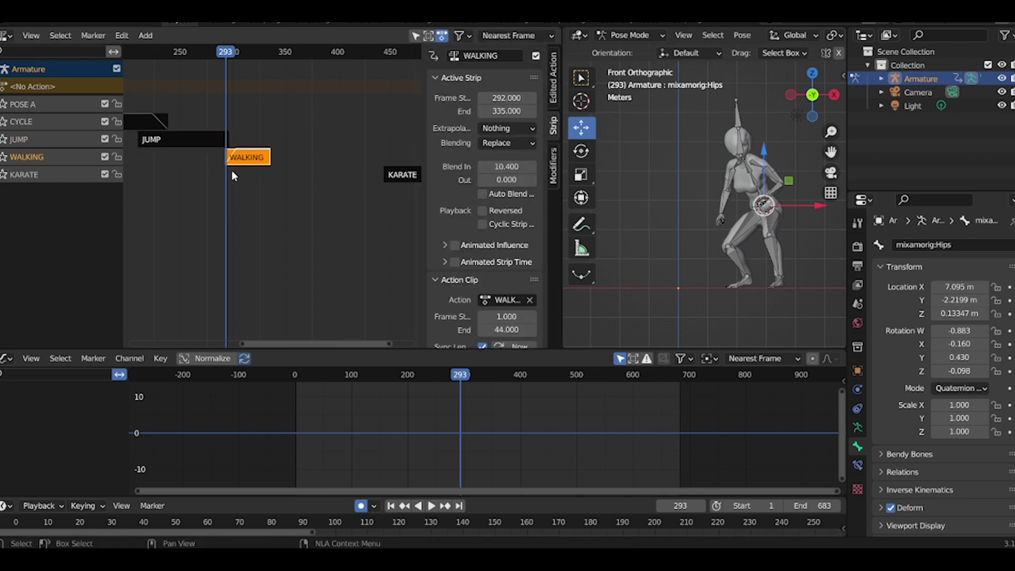
left_click(503, 167)
type("0")
key("Return")
Scrub between frames 291 and 298 to compare the character's position at the end of JUMP and in WALKING.
scroll(262, 173, "up", 5)
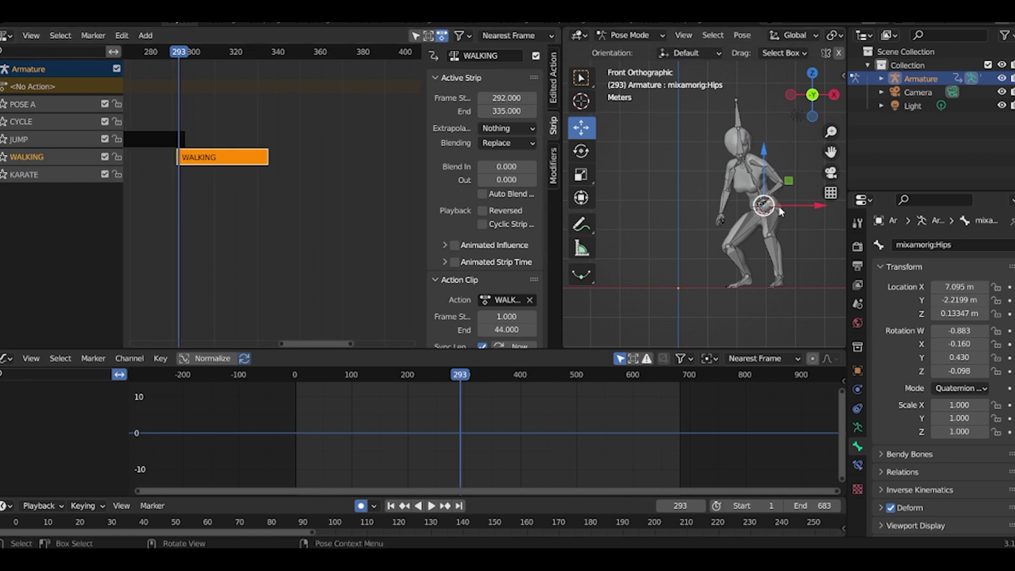
left_click(186, 52)
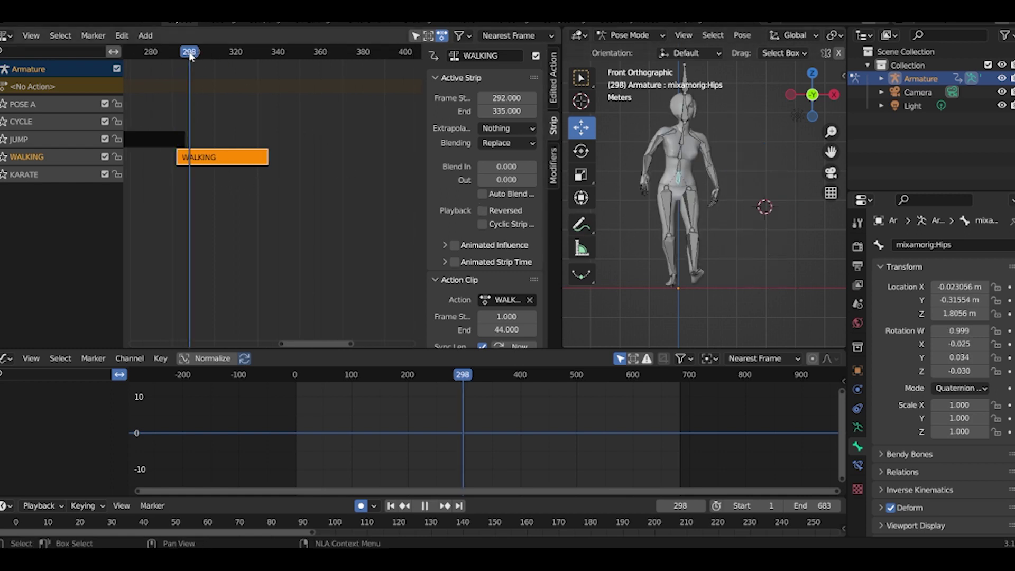
left_click_drag(184, 53, 174, 53)
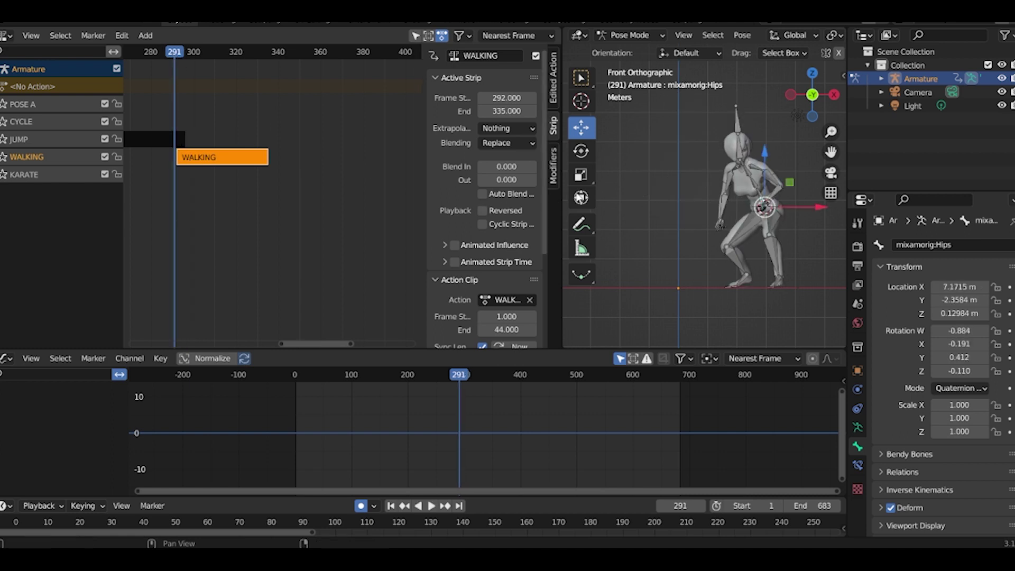
Snap the 3D cursor to the selected mixamorig:Hips bone at frame 291.
scroll(762, 220, "up", 5)
scroll(785, 221, "down", 2)
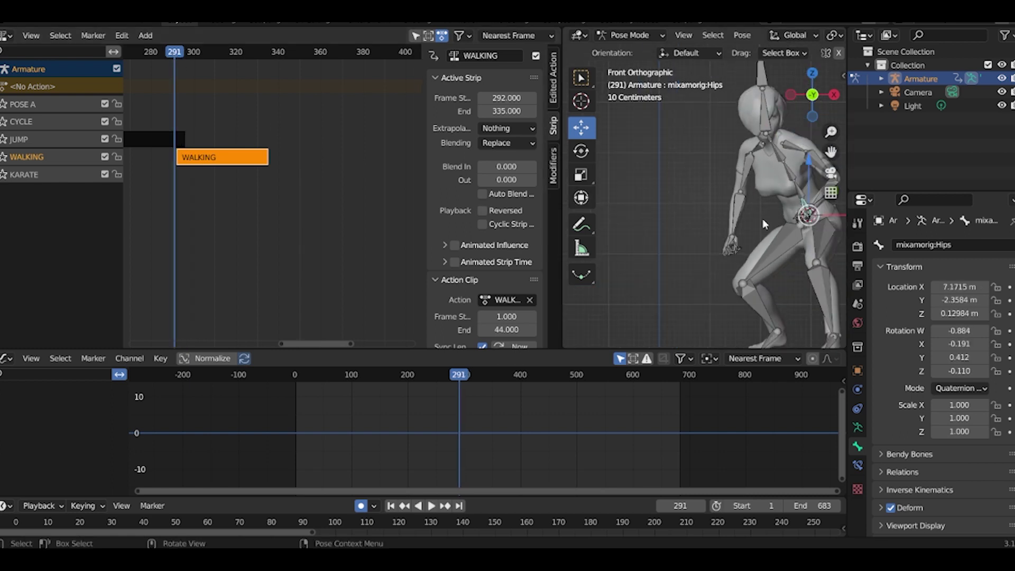
middle_click_drag(804, 224, 717, 228, "shift")
scroll(717, 229, "up", 4)
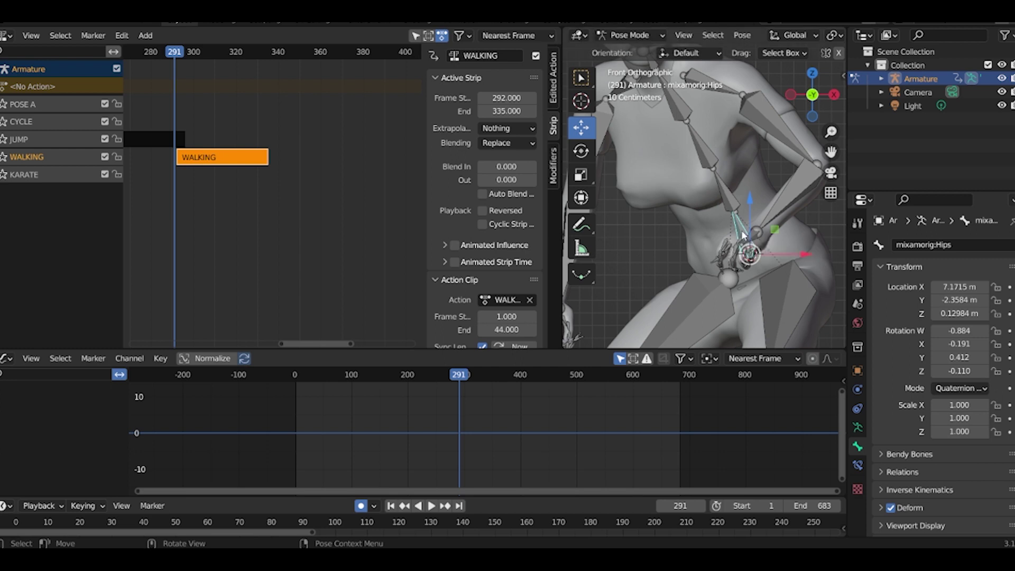
scroll(750, 231, "down", 5)
scroll(746, 230, "down", 2)
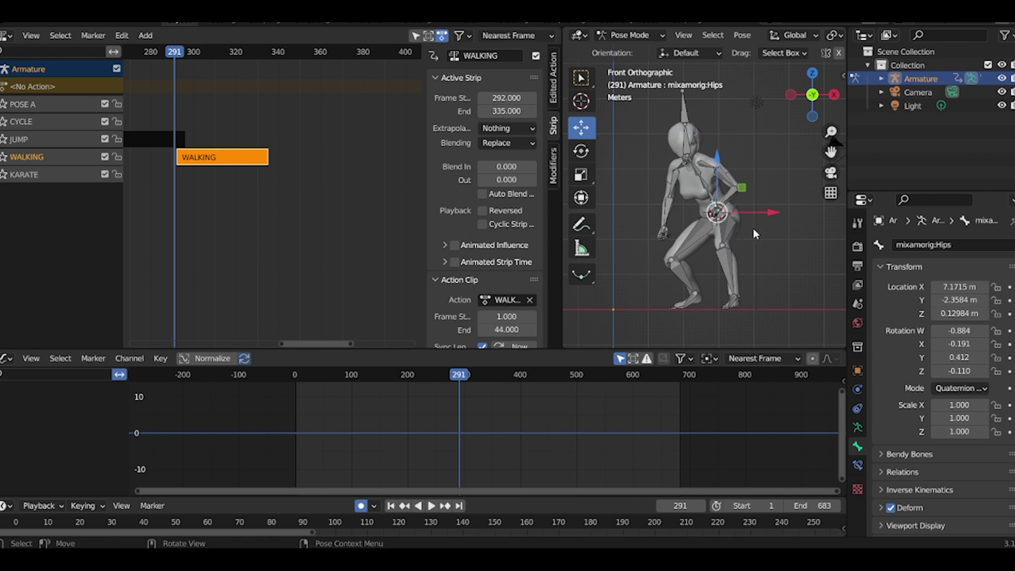
scroll(737, 228, "up", 5)
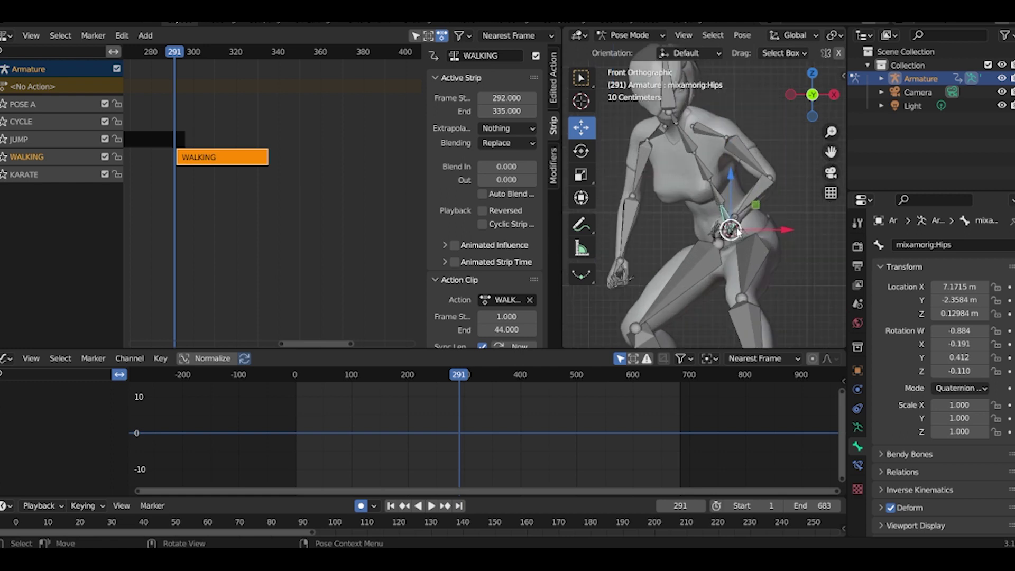
key("shift")
key("shift+s")
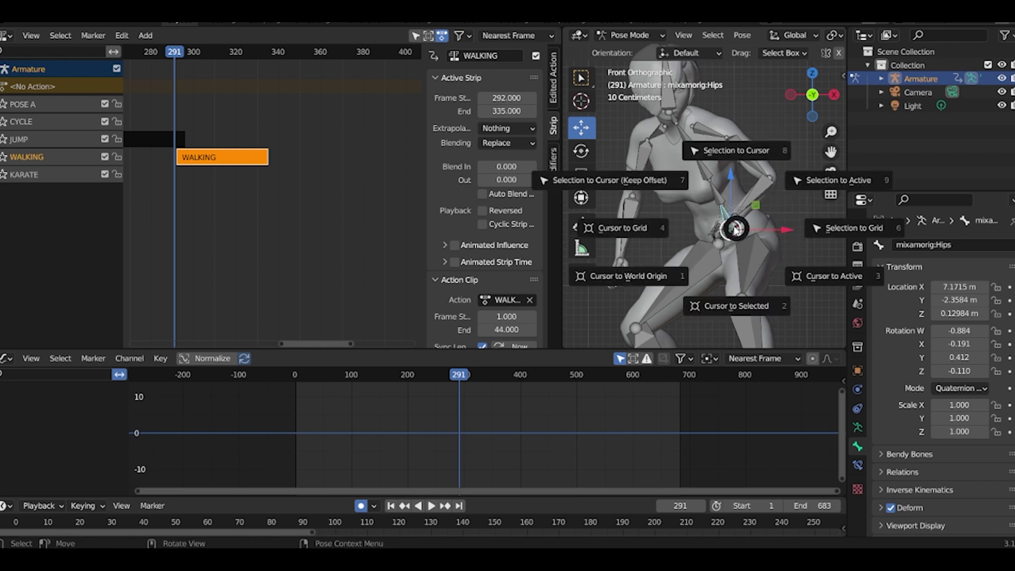
left_click(745, 312)
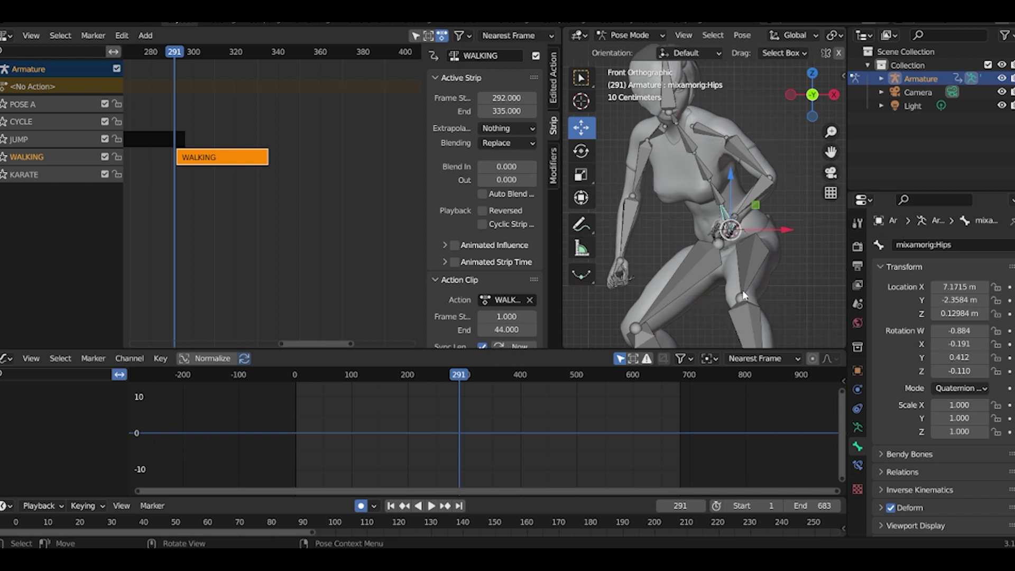
Move the WALKING strip to start at frame 300 and go to that frame.
scroll(726, 241, "up", 2)
scroll(724, 243, "down", 4)
left_click_drag(213, 161, 222, 146)
left_click_drag(174, 56, 196, 56)
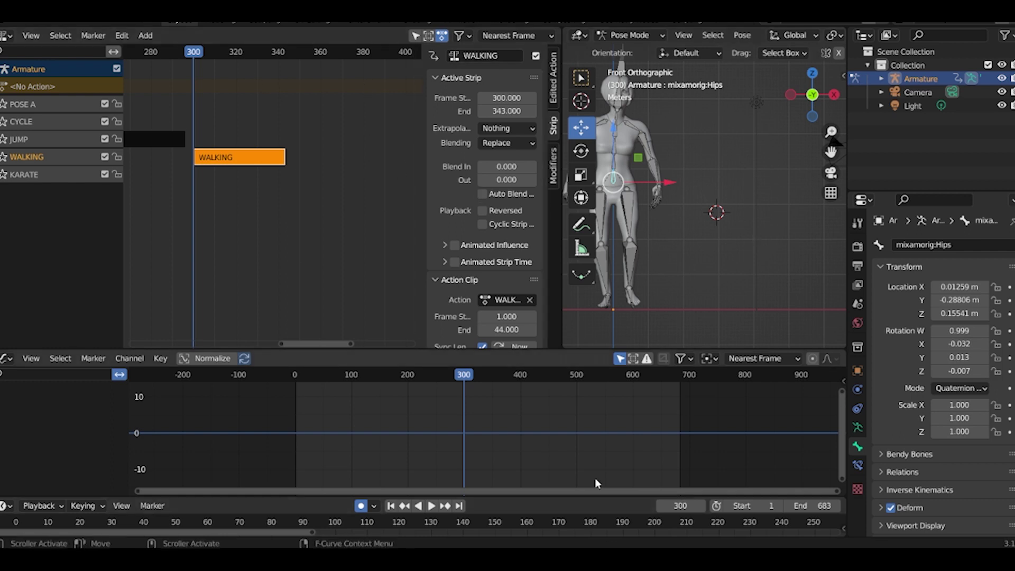
Go back to frame 0 and enter tweak mode on the WALKING strip to edit its action in the Graph Editor.
left_click_drag(465, 377, 336, 388)
key("Escape")
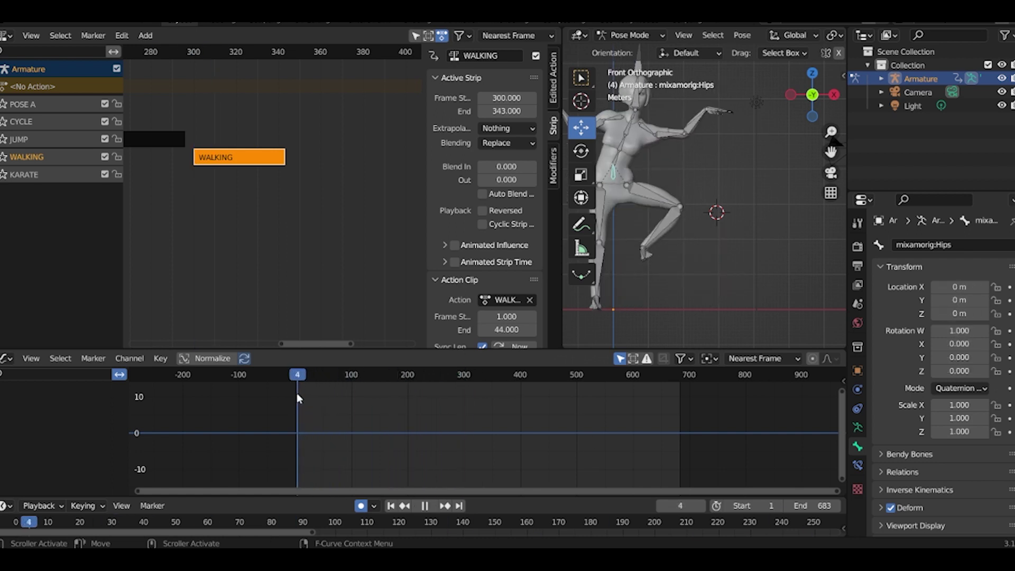
left_click(6, 359)
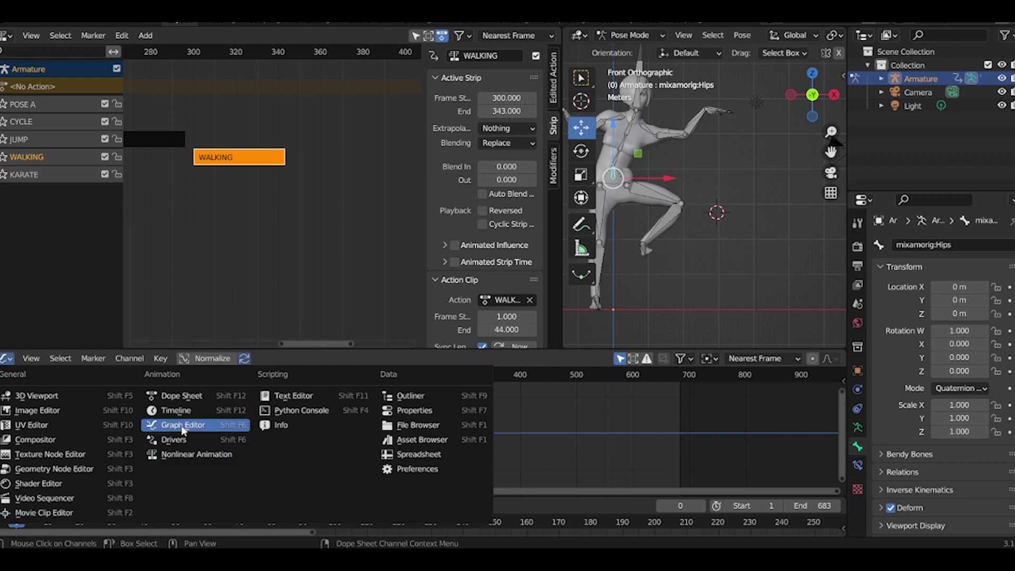
scroll(743, 239, "down", 3)
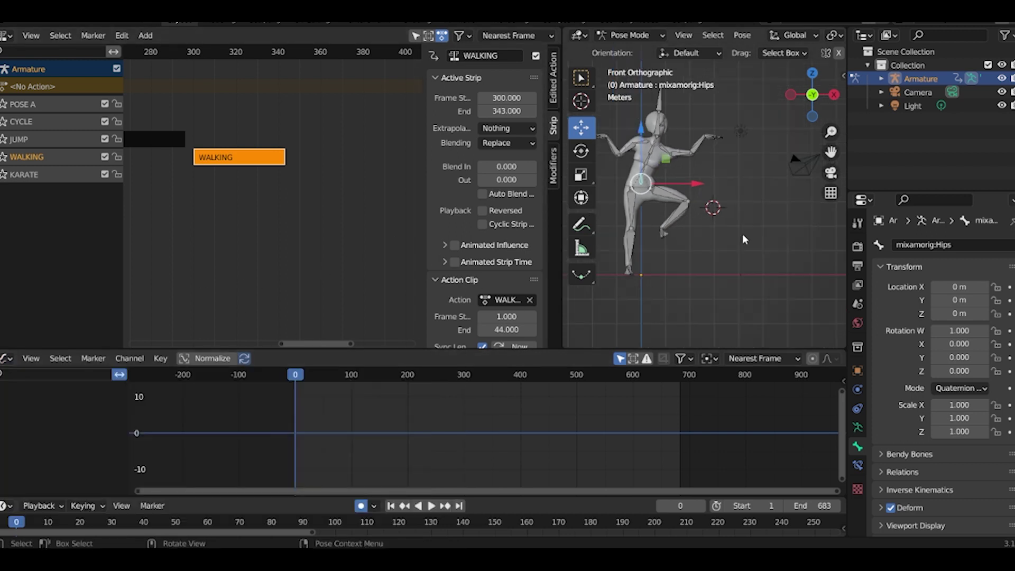
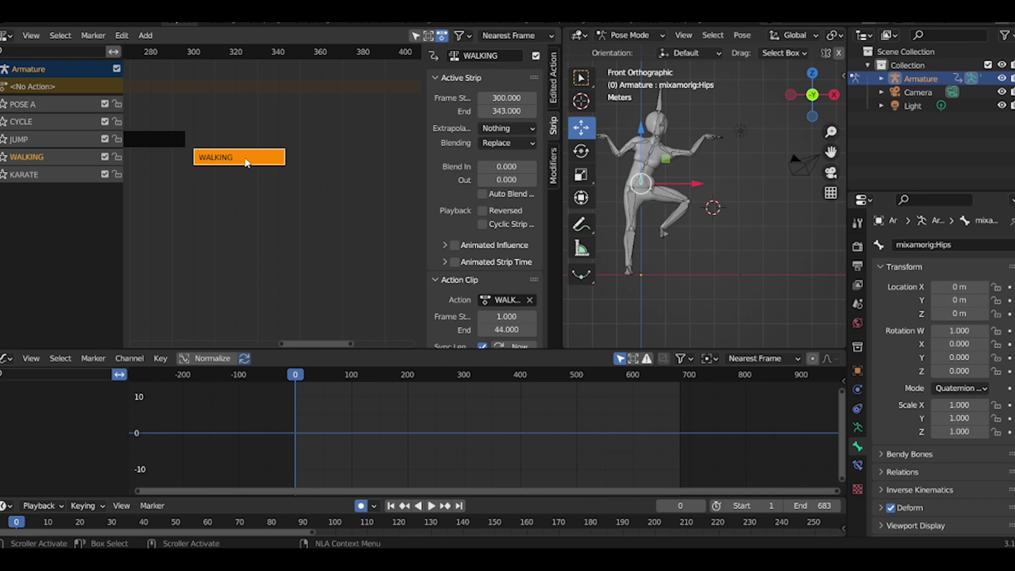
key("Tab")
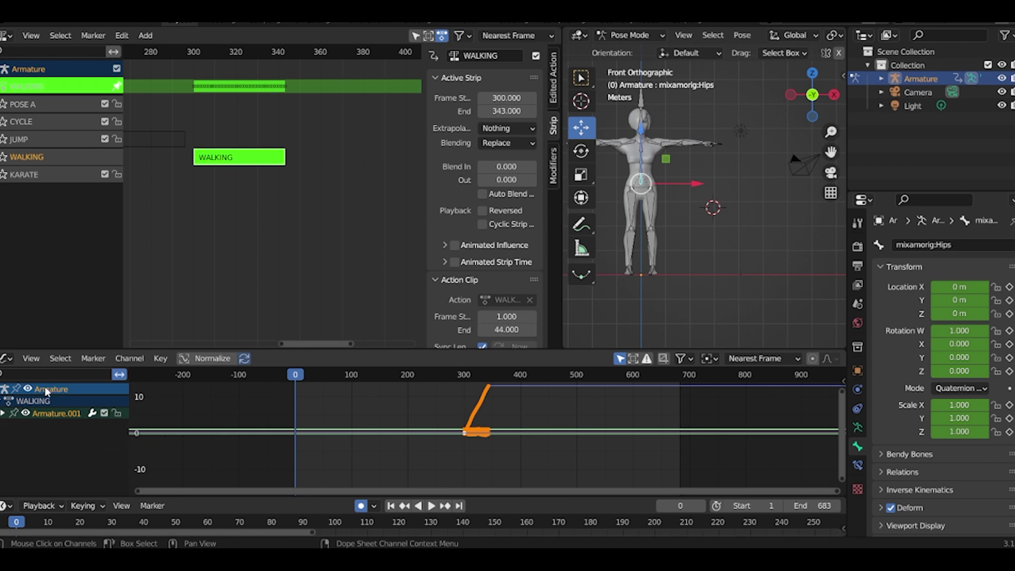
Expand the Armature.001 channels of the WALKING action and show only the X Location curve of the hips.
left_click(5, 414)
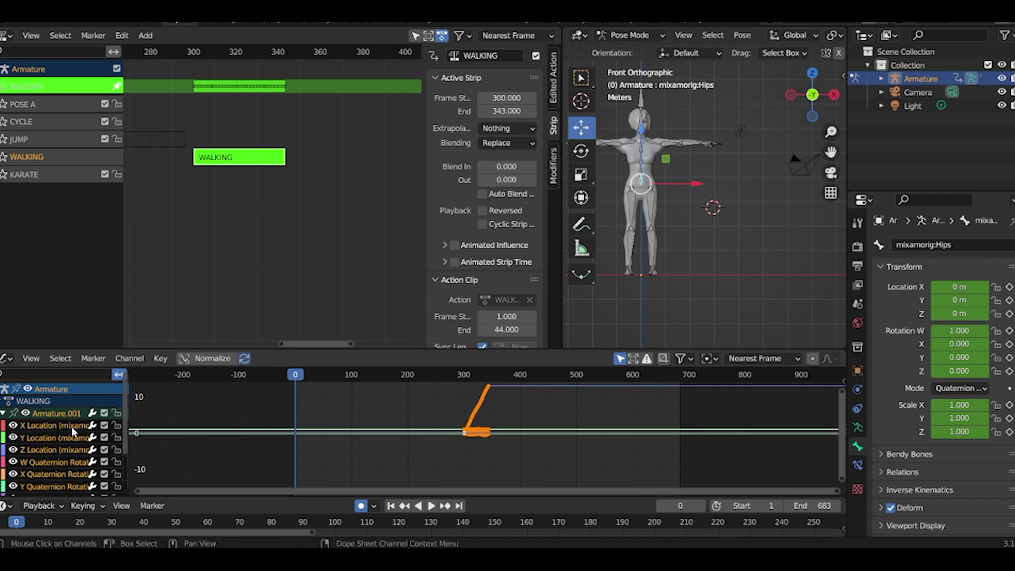
scroll(505, 452, "down", 1)
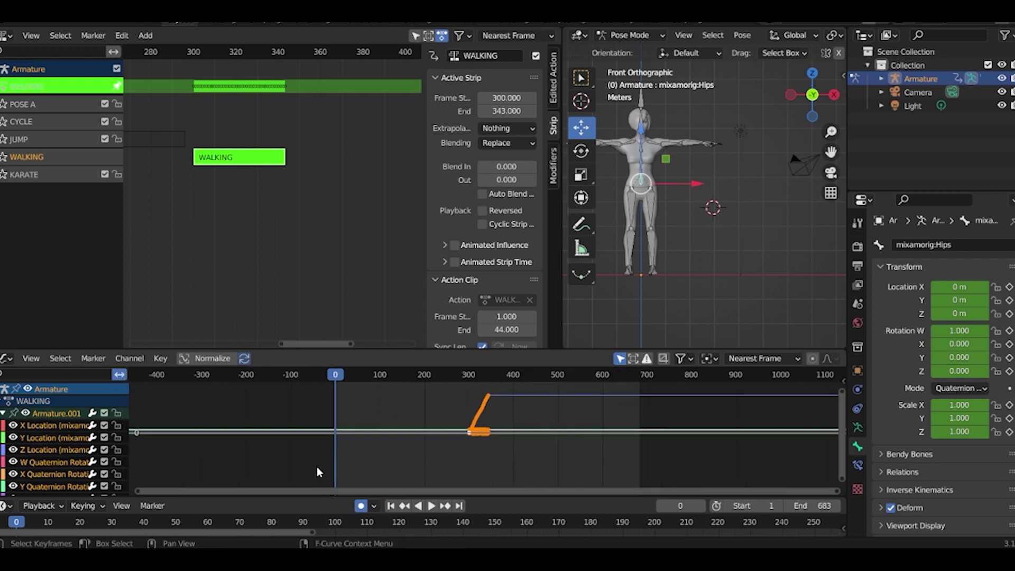
left_click(26, 414)
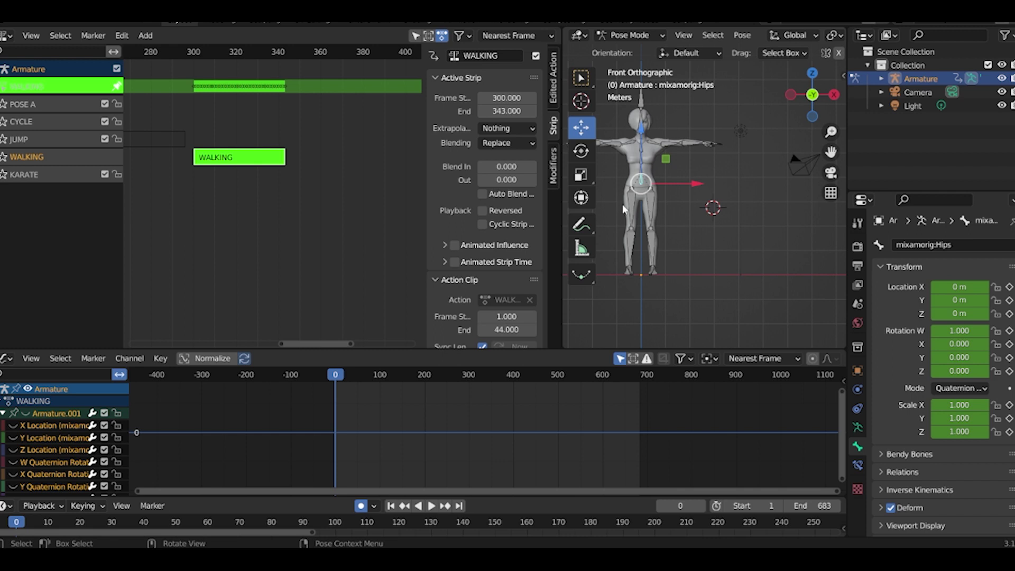
scroll(692, 259, "down", 3)
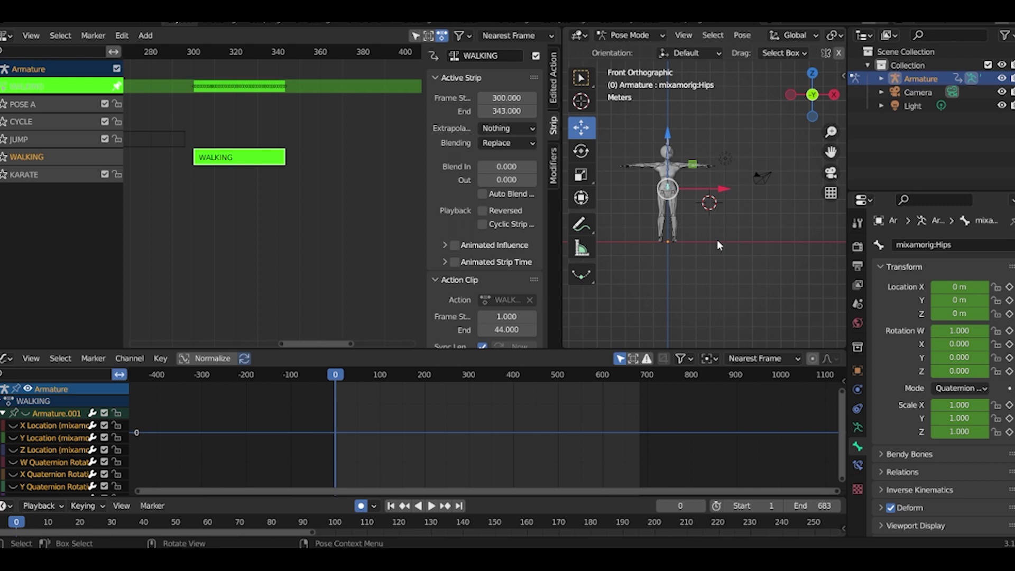
scroll(717, 245, "up", 1)
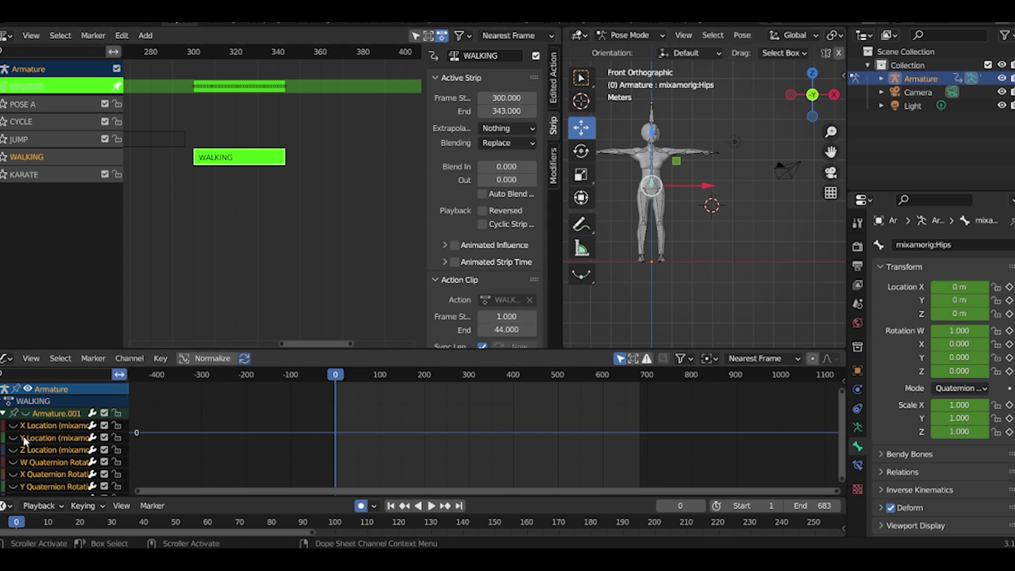
left_click(13, 425)
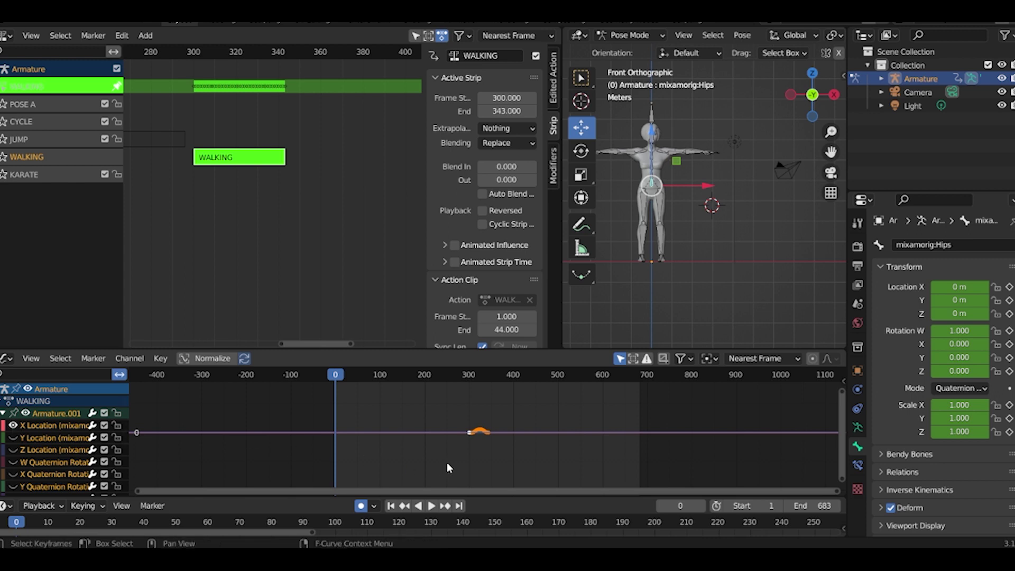
Move the hips' X Location curve down to about -3.6 m, exit tweak mode and reselect the WALKING strip.
scroll(492, 447, "up", 1)
scroll(497, 443, "up", 1)
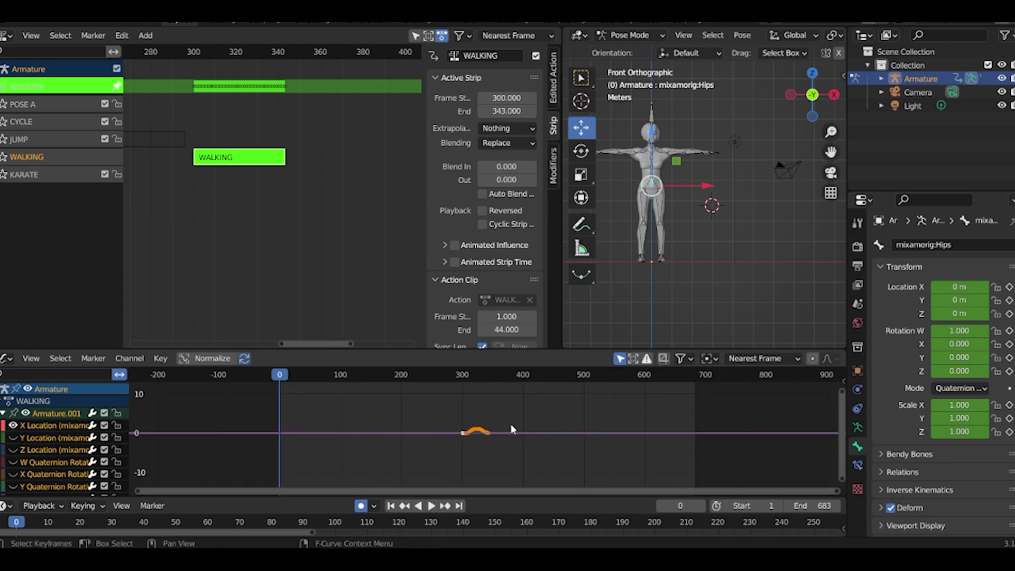
scroll(483, 429, "down", 1)
scroll(485, 428, "down", 1)
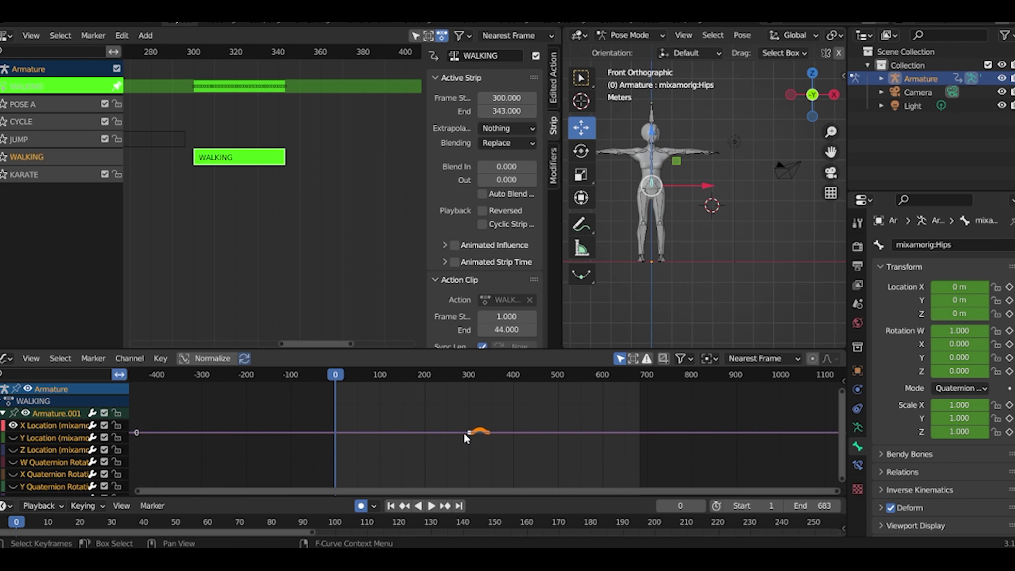
key("g")
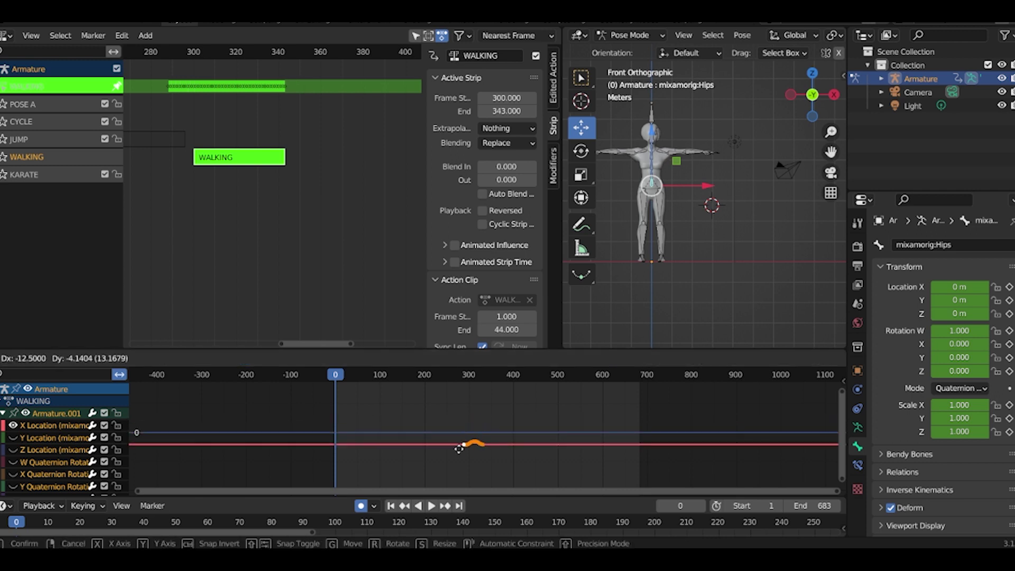
left_click(471, 445)
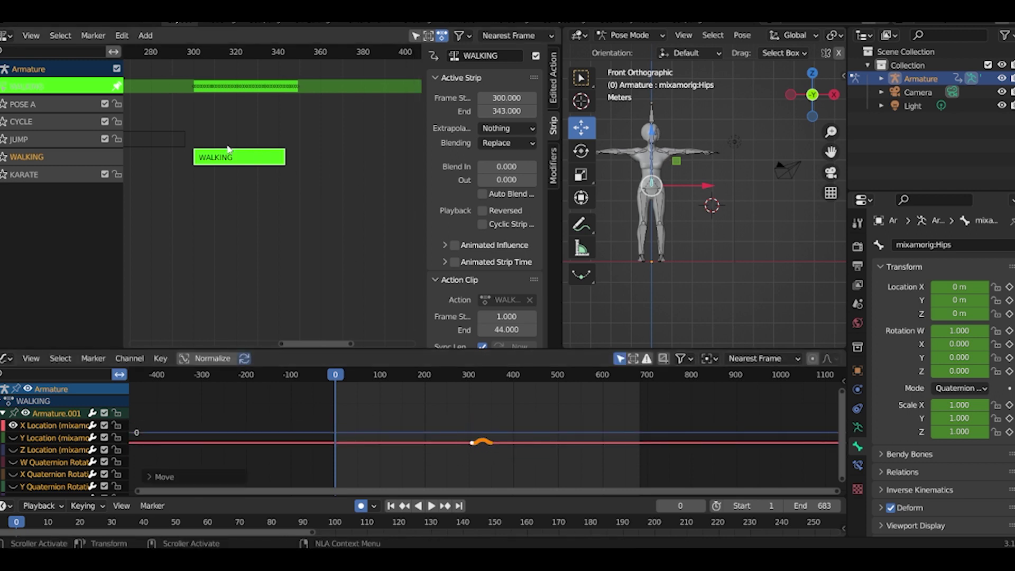
key("Tab")
left_click(215, 158)
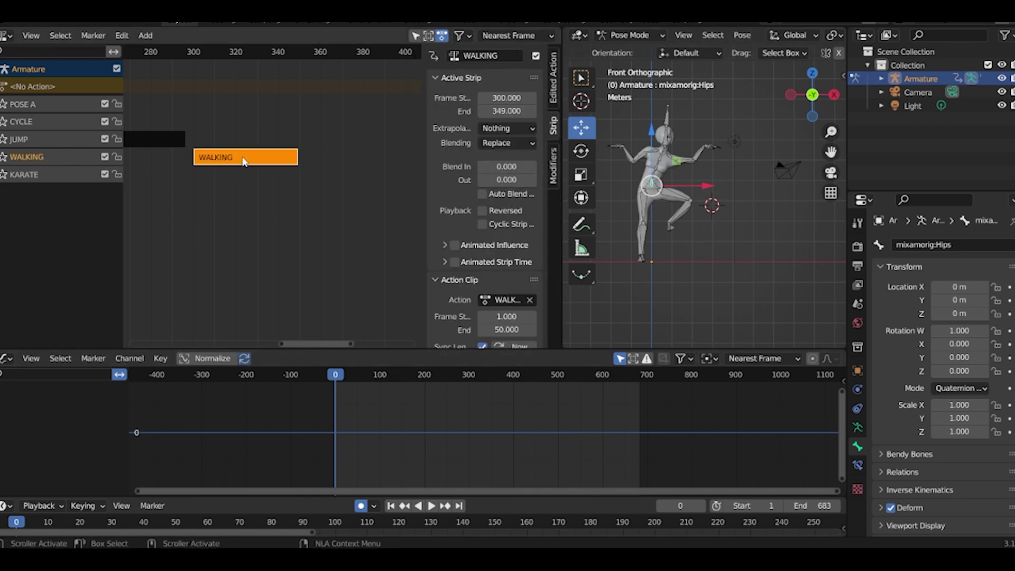
Go to frame 301 outside tweak mode and re-enter tweak mode on the WALKING strip.
key("Tab")
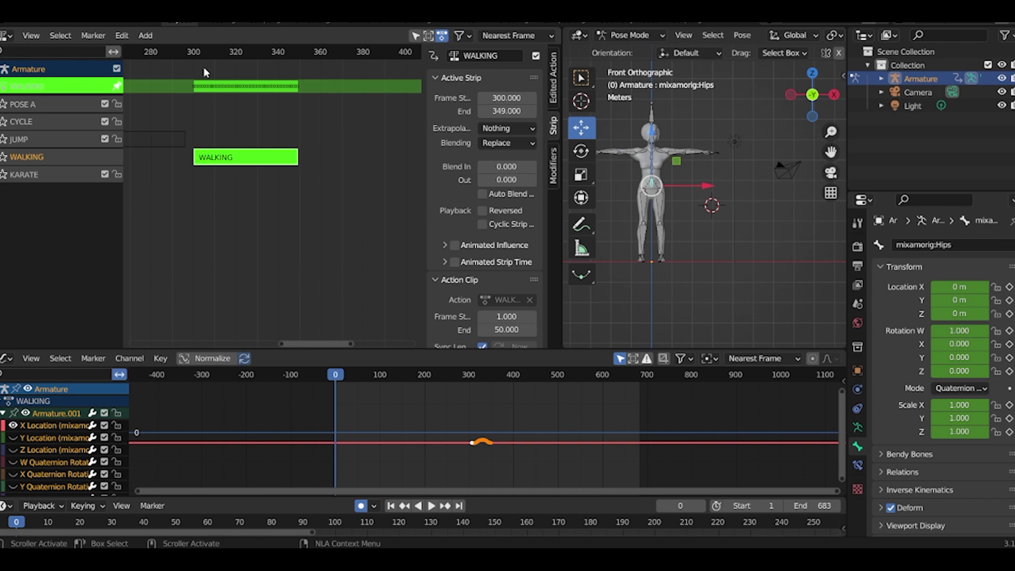
key("Tab")
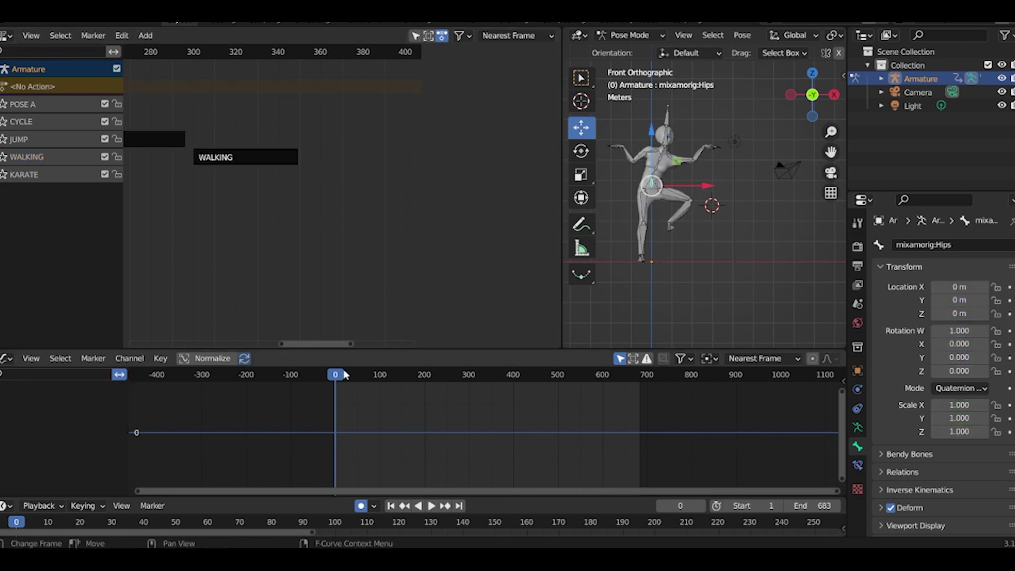
left_click(224, 157)
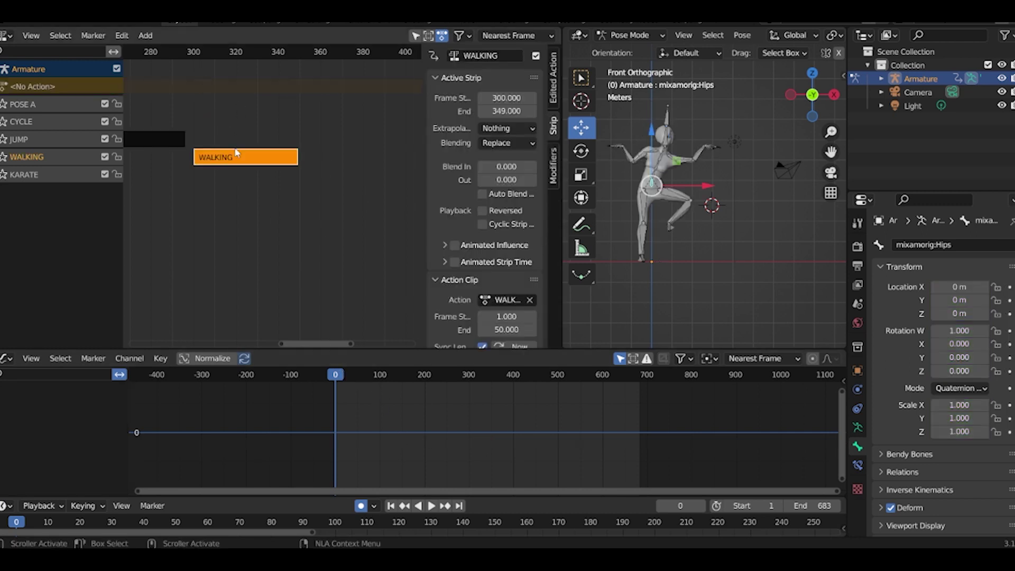
left_click_drag(211, 46, 199, 78)
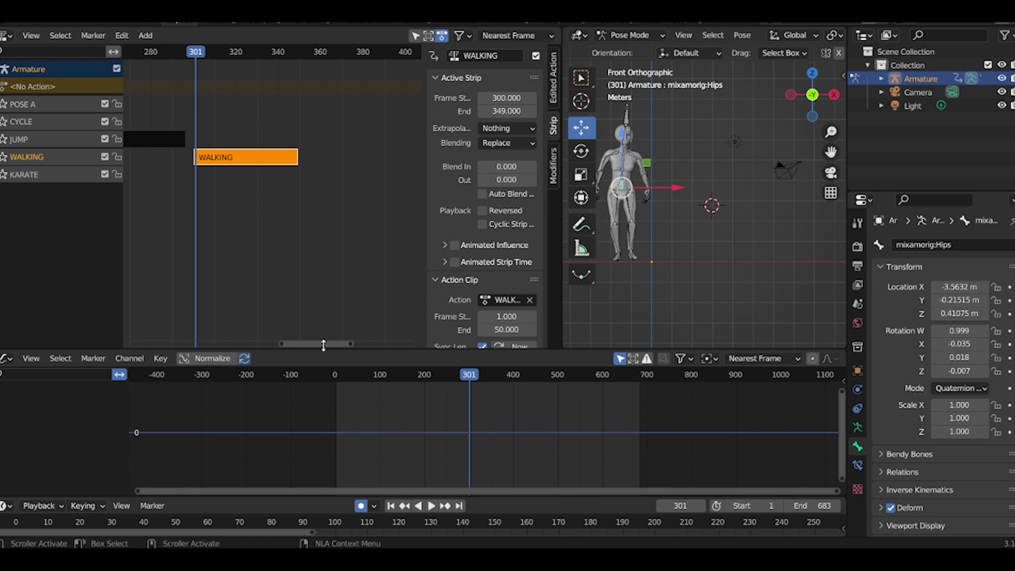
key("Tab")
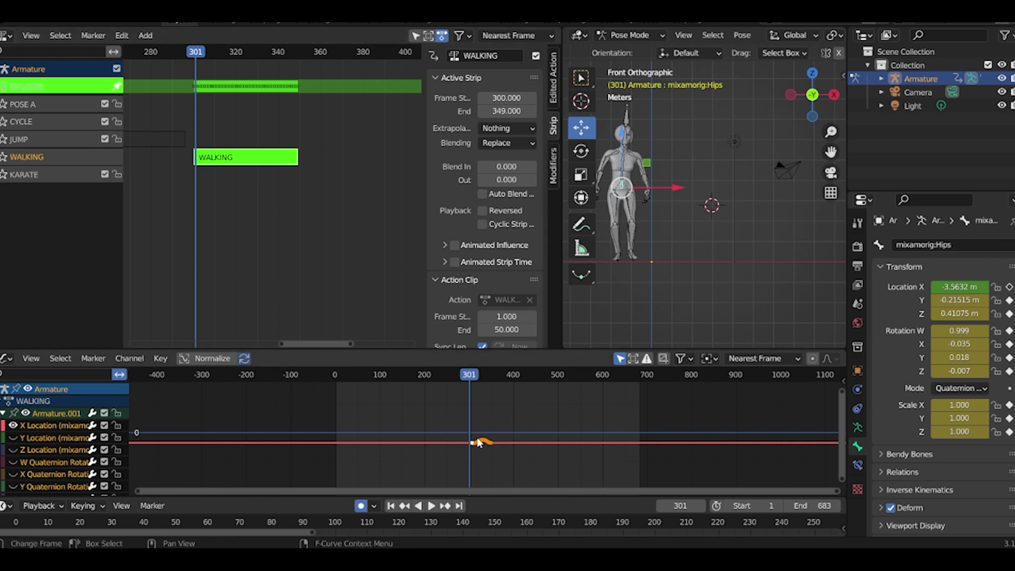
Move the X Location curve up until the hips sit at the 3D cursor, at about 7.35 m, and exit tweak mode.
key("g")
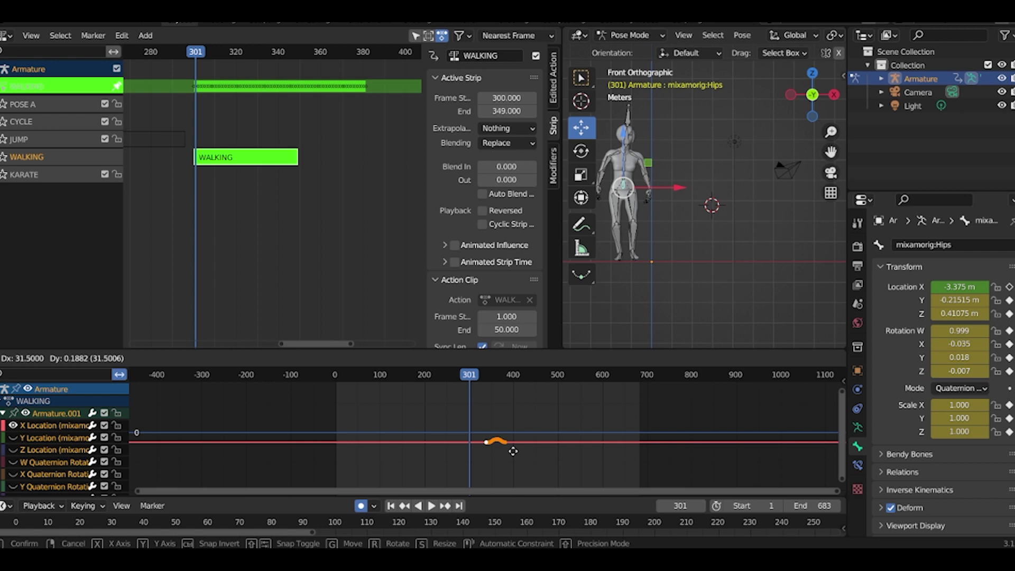
left_click_drag(513, 451, 522, 420)
key("Tab")
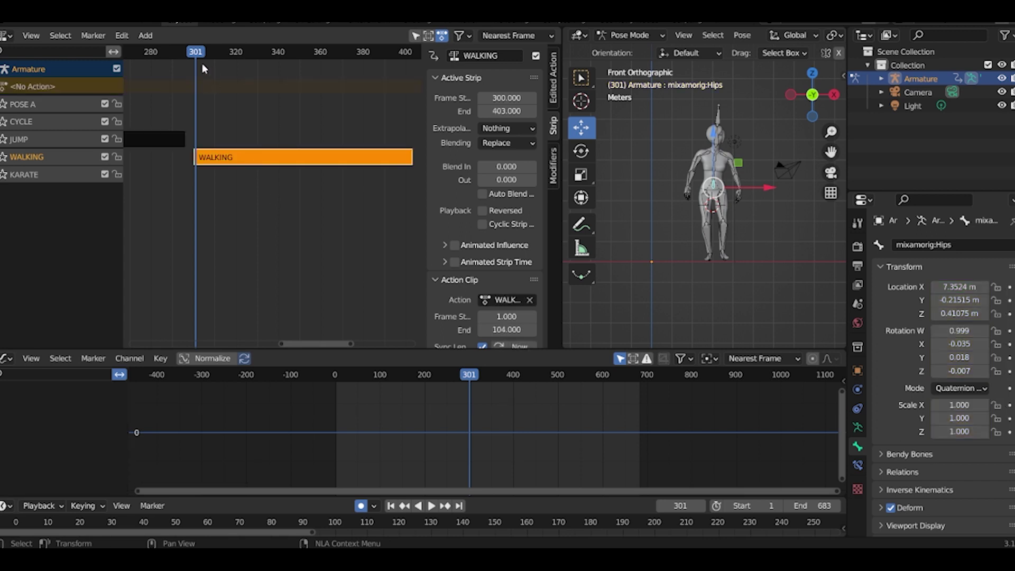
Move the WALKING strip to start at frame 294 and scrub to frame 297.
key("g")
left_click(219, 166)
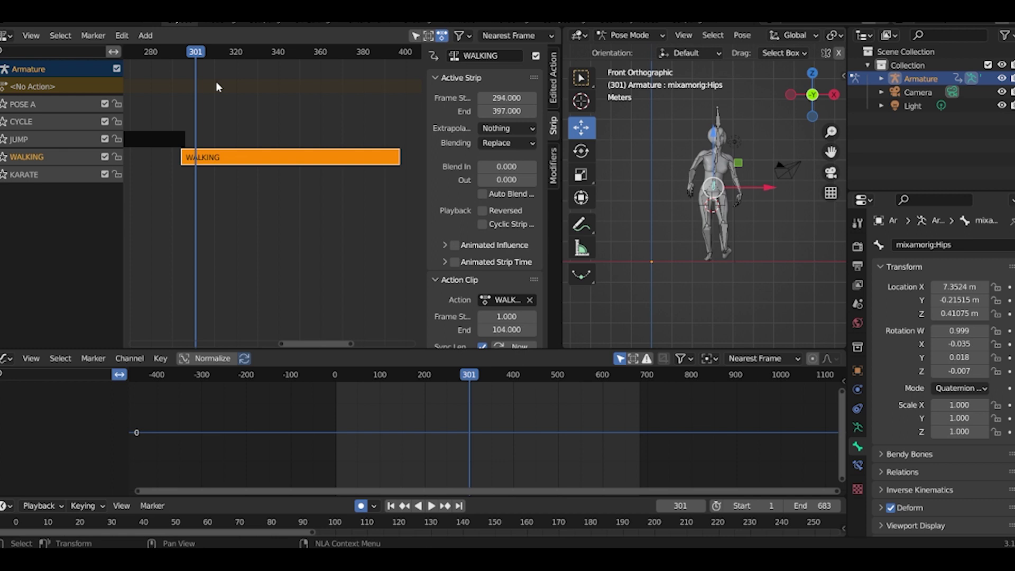
left_click(182, 53)
left_click_drag(183, 53, 187, 57)
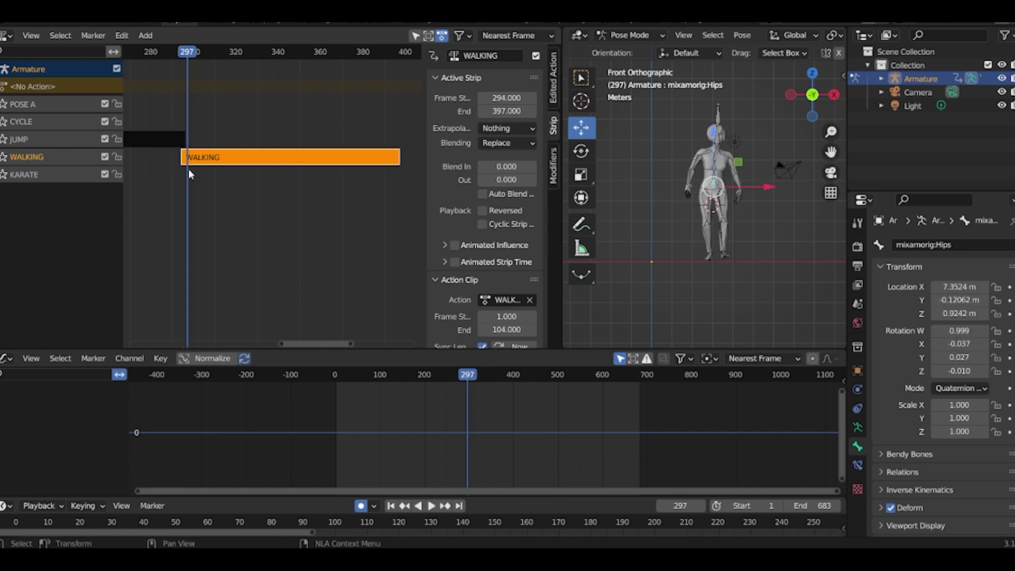
Move the WALKING strip to start at frame 291, overlapping the end of JUMP, and go to frame 293.
scroll(236, 189, "up", 2)
middle_click_drag(181, 242, 274, 270)
scroll(274, 270, "up", 1)
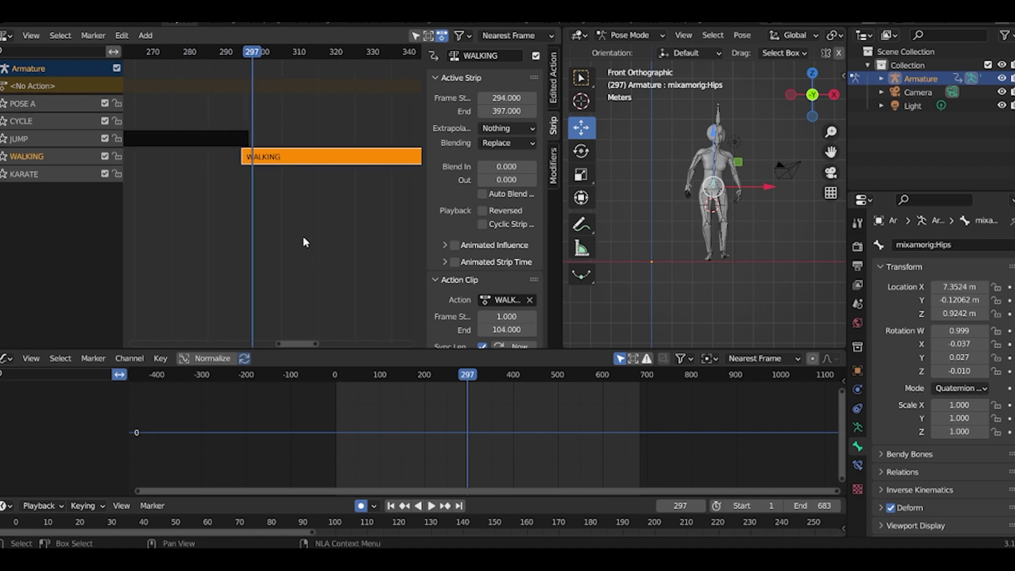
left_click_drag(287, 157, 276, 157)
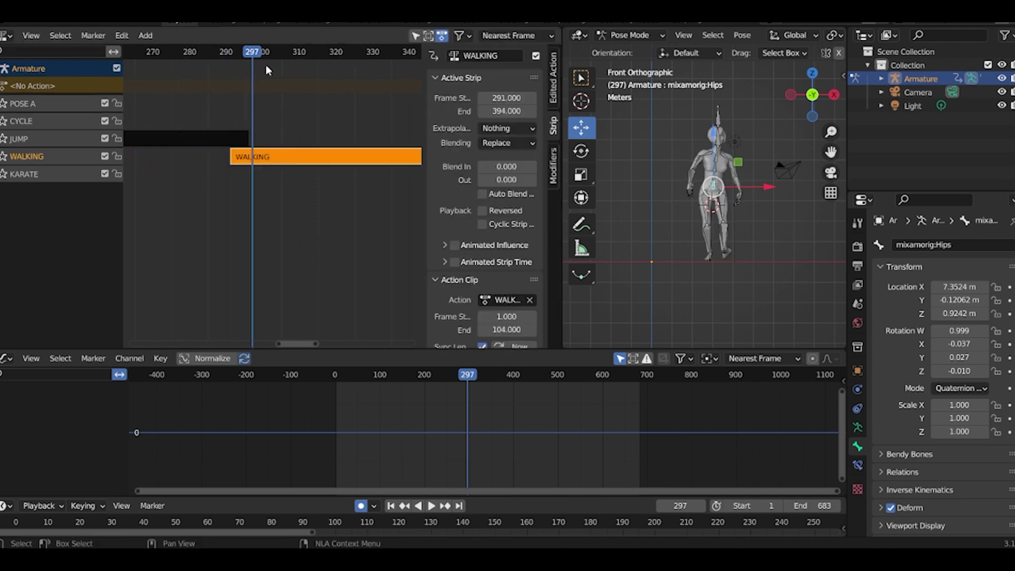
left_click(244, 55)
left_click_drag(244, 56, 238, 56)
Set the JUMP strip's Blend Out to 3.300.
left_click(243, 132)
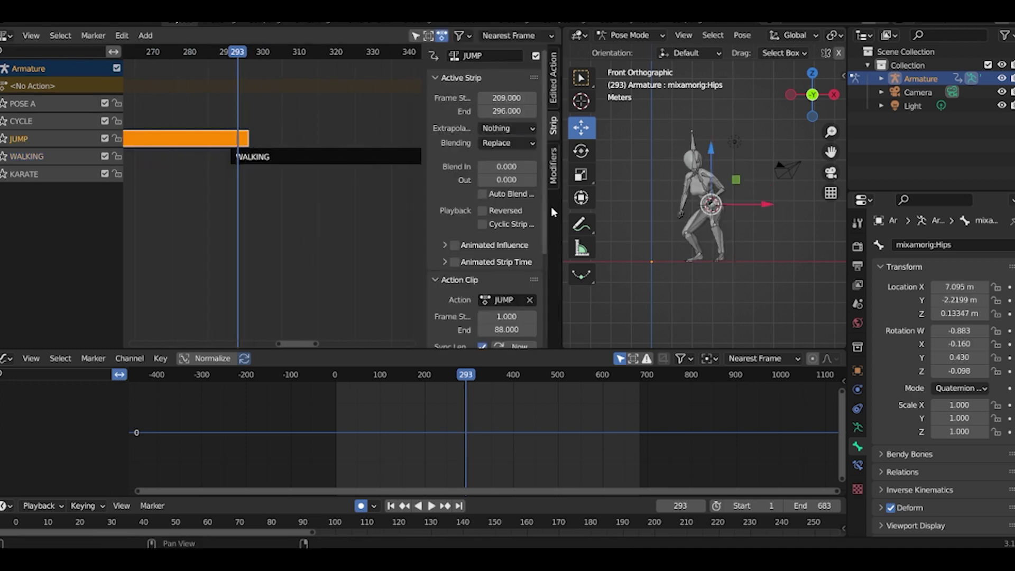
left_click(499, 180)
type("7.5")
key("Return")
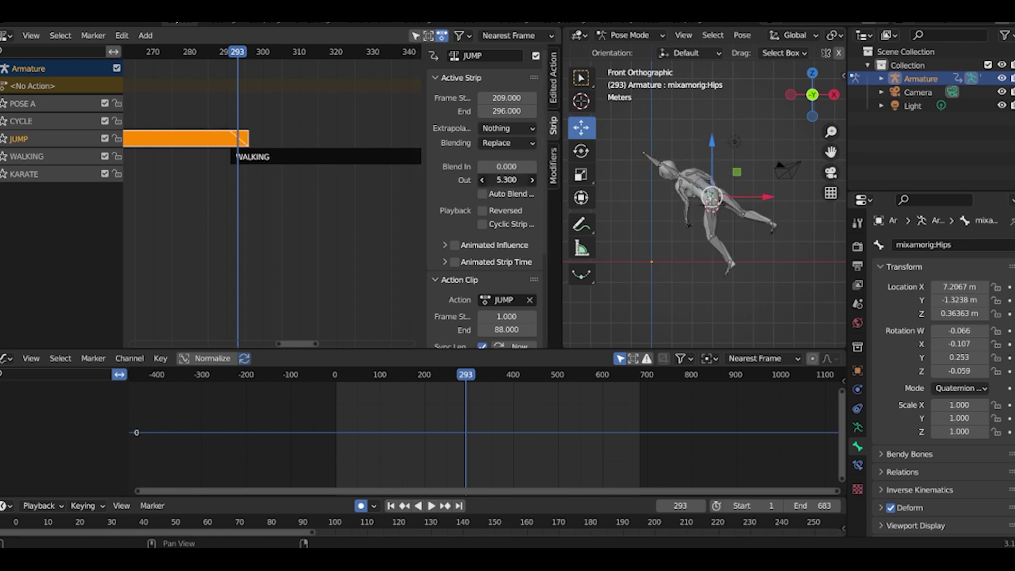
double_click(506, 180)
type("3")
key("Return")
left_click_drag(506, 180, 521, 180)
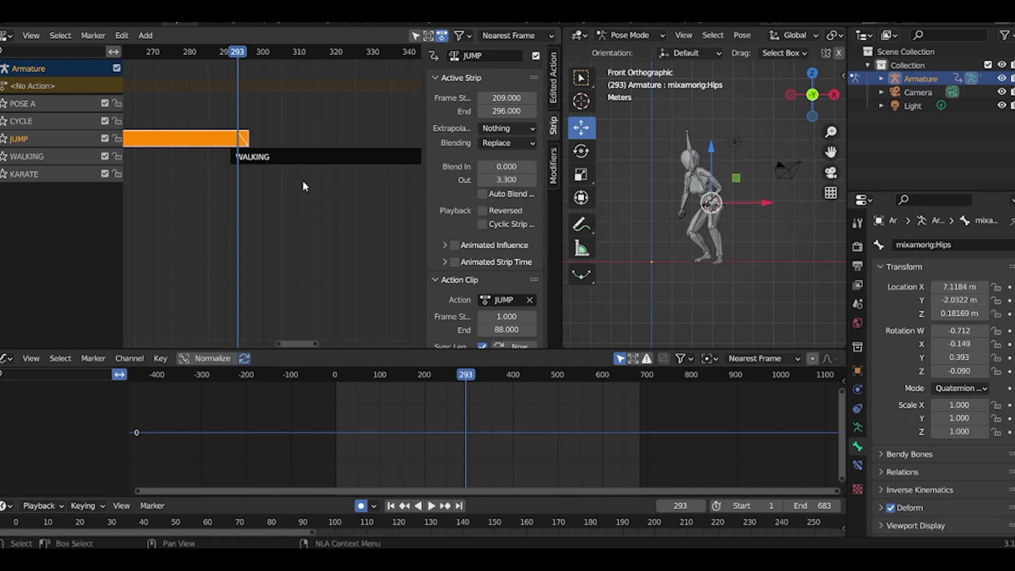
Set the WALKING strip's Blend In to 5.100 and play the transition around frame 294.
left_click(273, 158)
left_click_drag(505, 167, 518, 167)
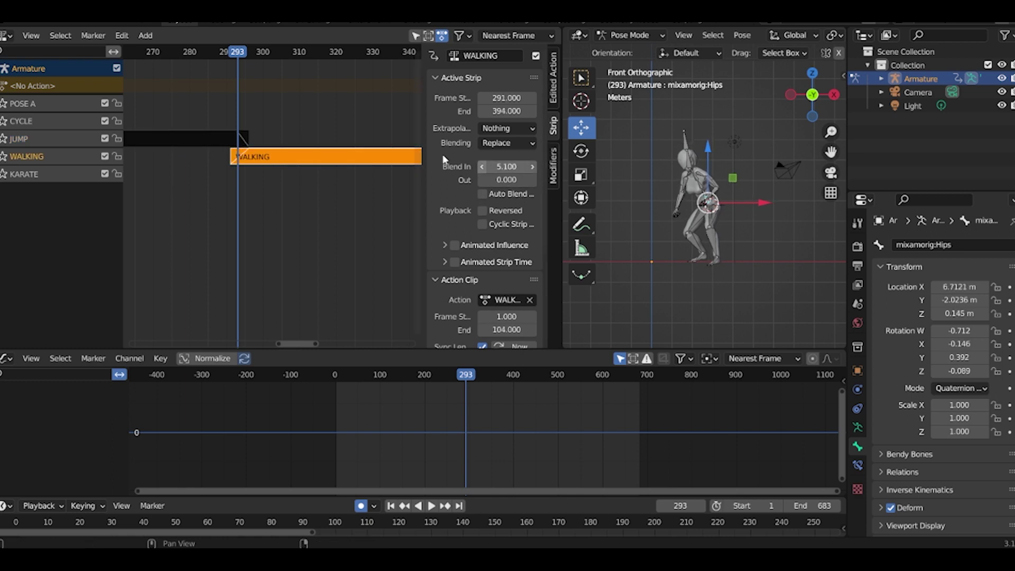
key("space")
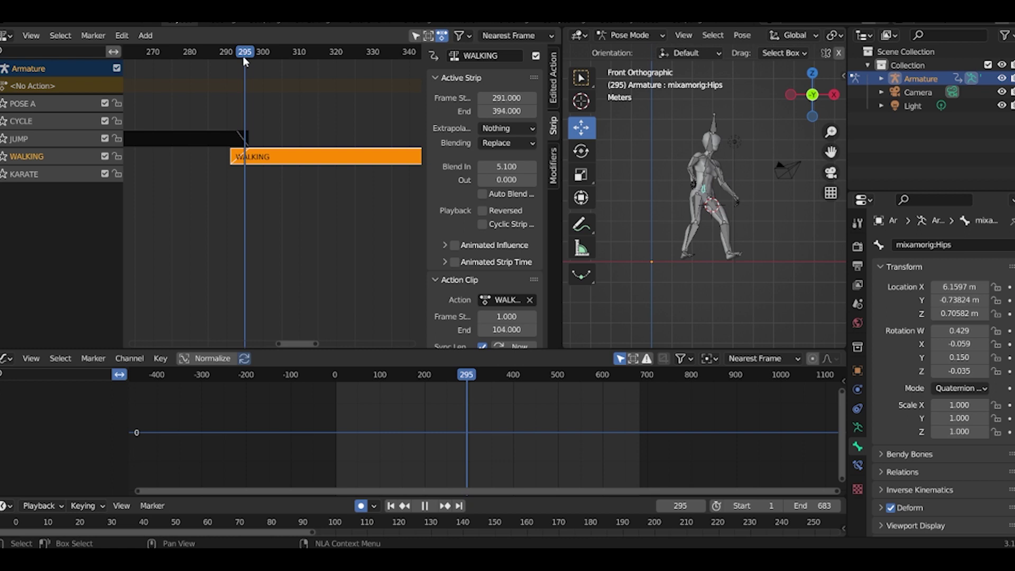
left_click_drag(246, 55, 239, 57)
key("space")
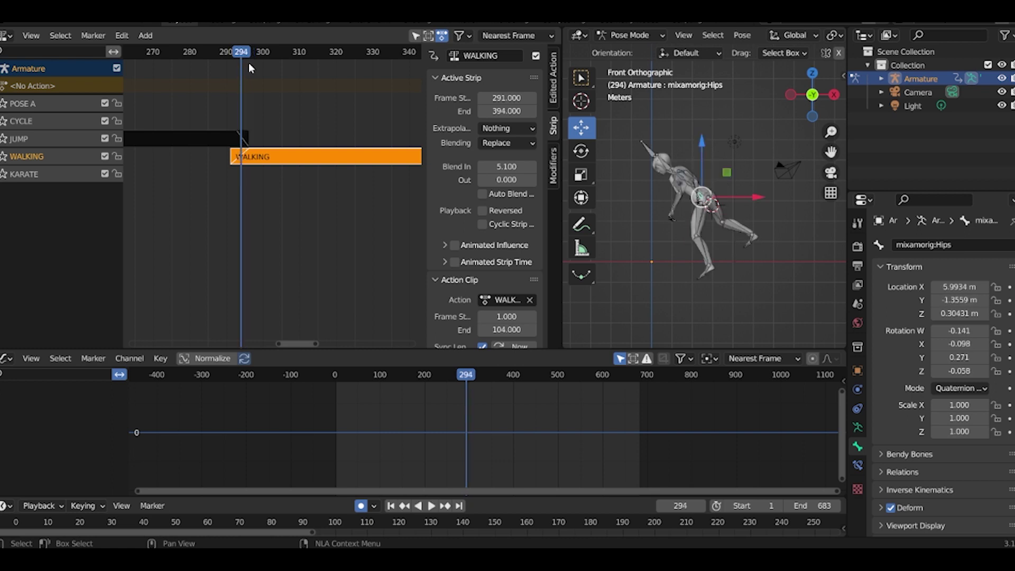
Reset the JUMP strip's Blend Out to 0.000 and play the transition into WALKING.
left_click(235, 143)
left_click_drag(508, 179, 478, 179)
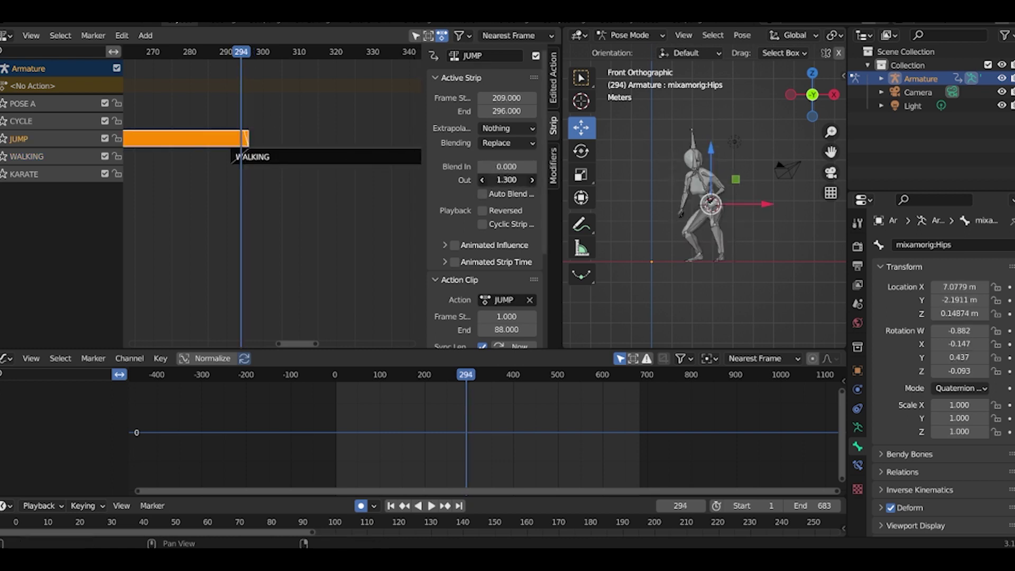
key("space")
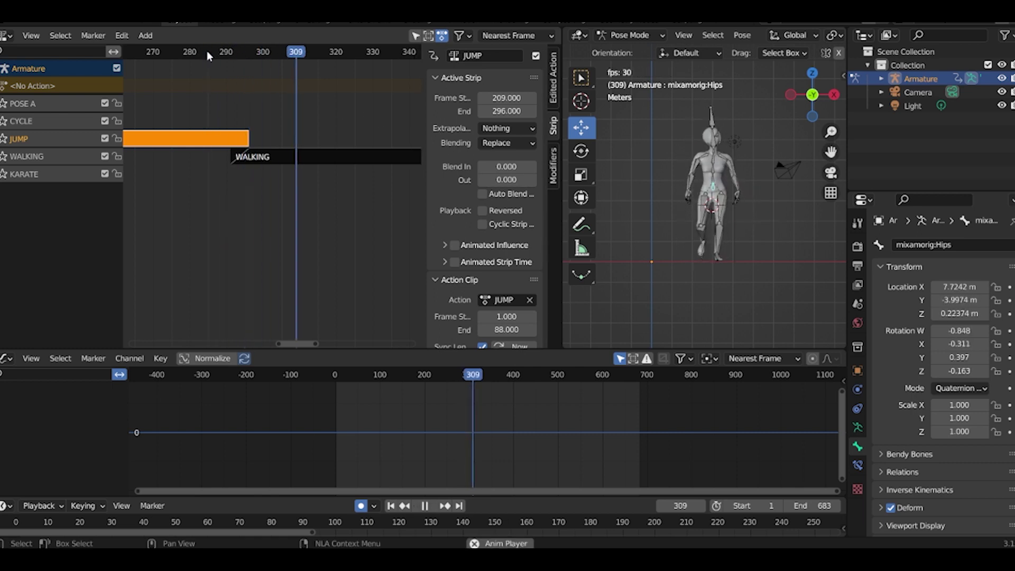
key("space")
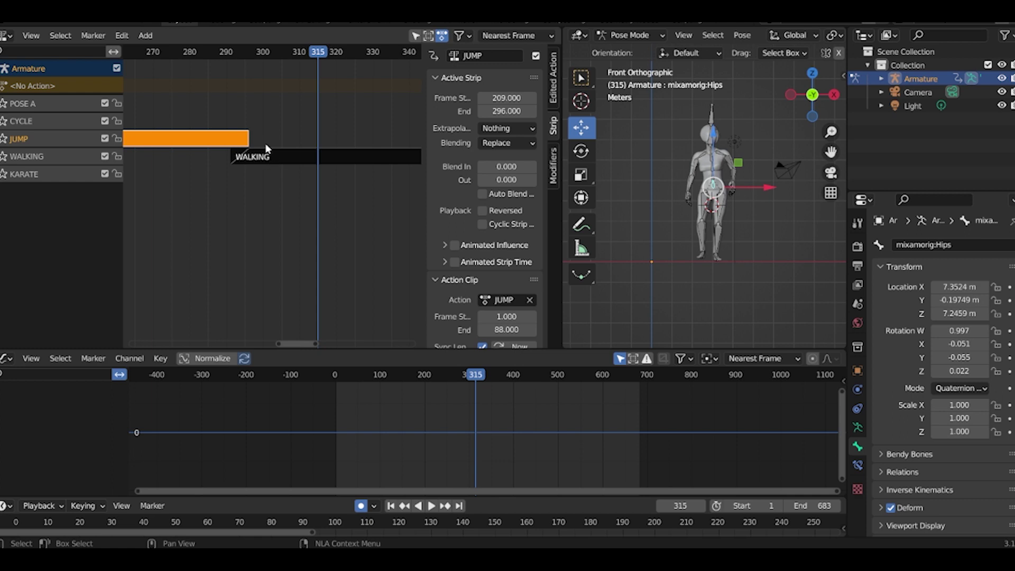
Move the WALKING strip to the CYCLE track with its start at frame 294 and scrub to frame 295.
left_click(259, 160)
left_click_drag(259, 116, 253, 119)
left_click_drag(314, 55, 241, 59)
left_click_drag(273, 131, 284, 130)
mouse_move(242, 55)
left_mouse_down()
mouse_move(253, 55)
mouse_move(247, 67)
left_mouse_up()
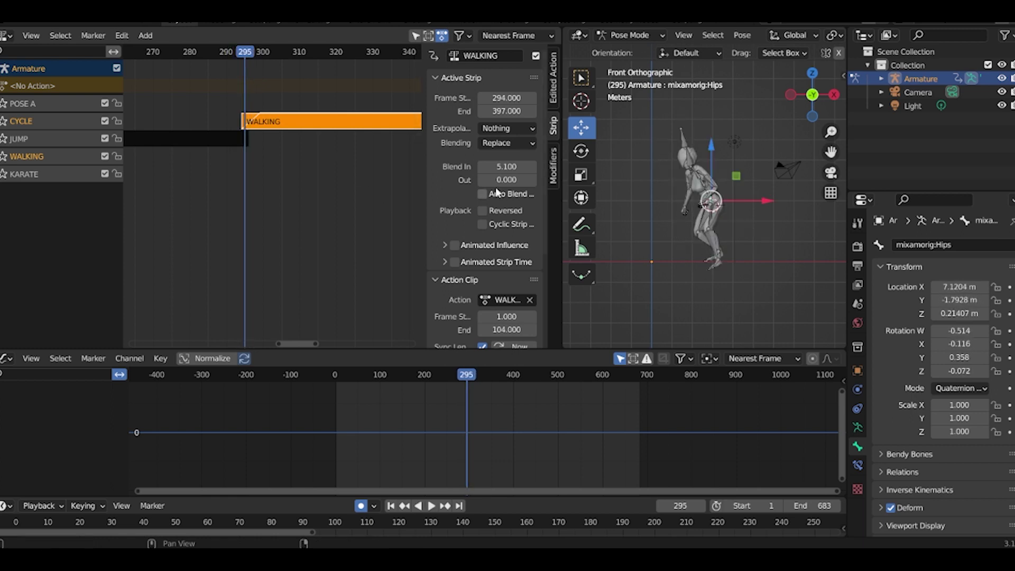
Set the WALKING strip's Blend In to 0.900 and its Blend Out to 0.
left_click_drag(506, 166, 539, 167)
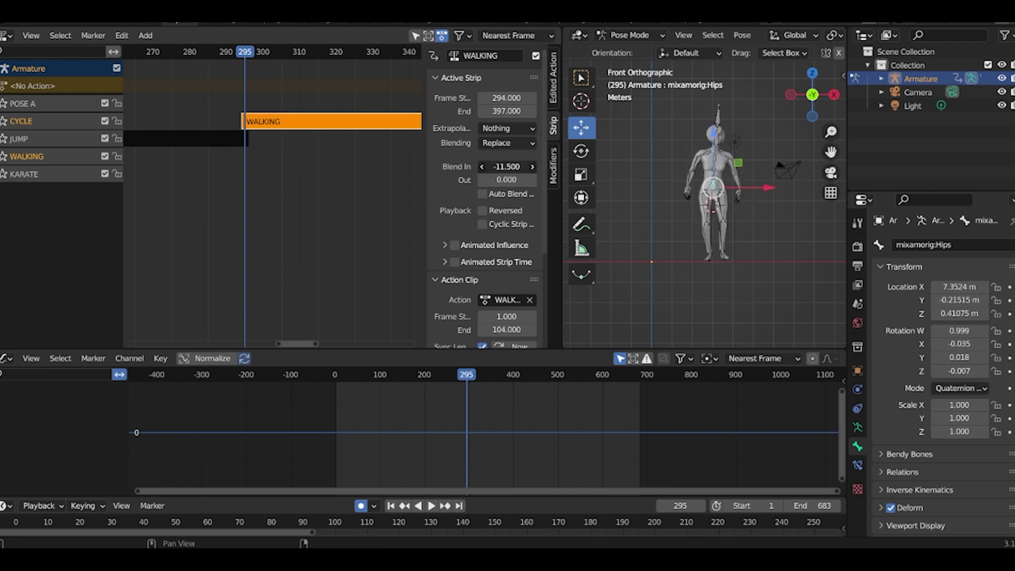
left_click(504, 169)
key("Return")
mouse_move(507, 180)
left_mouse_down()
mouse_move(476, 180)
mouse_move(518, 179)
mouse_move(492, 179)
mouse_move(510, 166)
left_mouse_up()
left_click(516, 178)
type("0")
key("Return")
Play and scrub around frame 294 to check the transition from JUMP to WALKING.
left_click(234, 51)
key("space")
left_click_drag(240, 57, 241, 57)
key("space")
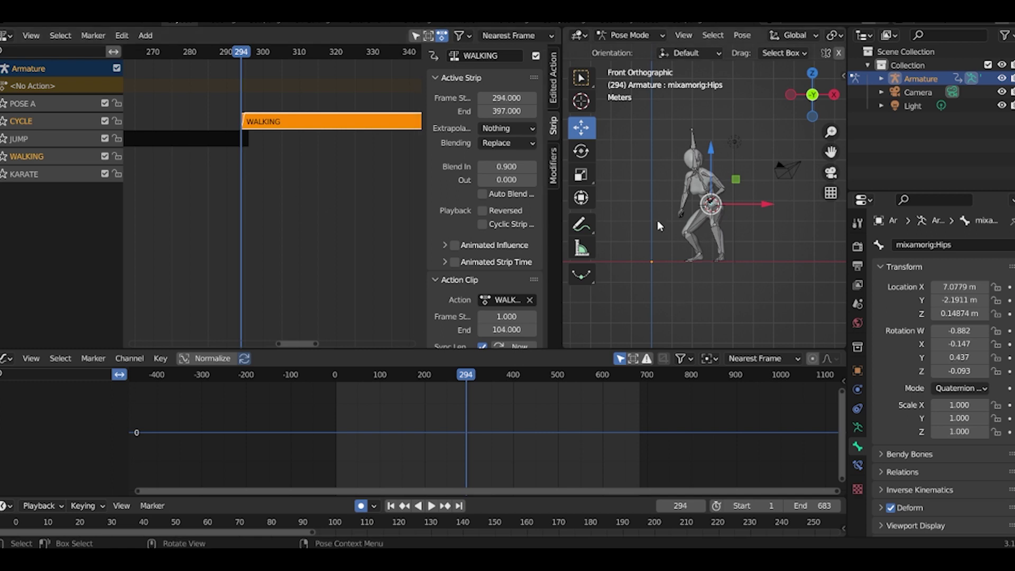
scroll(259, 183, "down", 3)
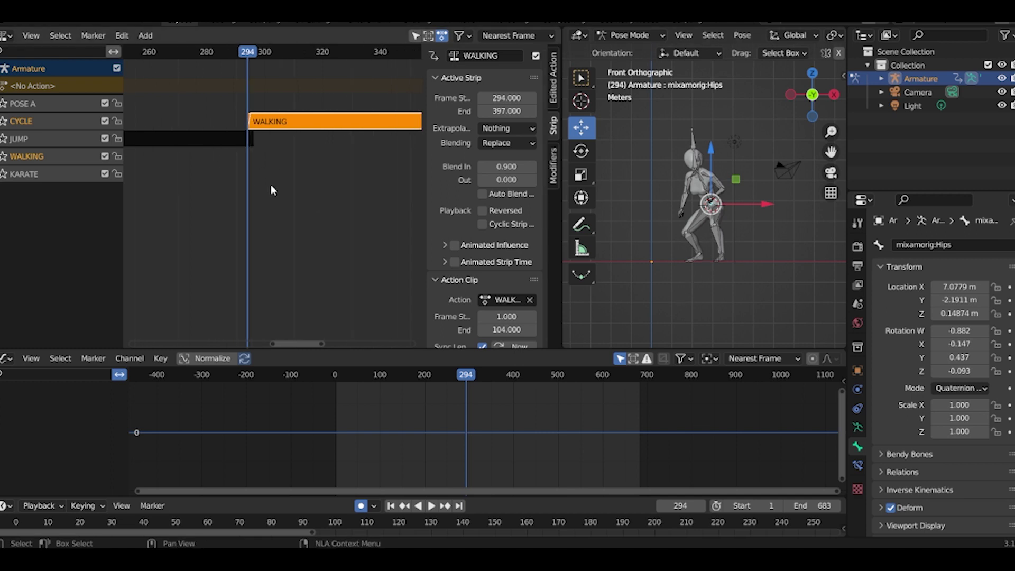
Play the WALKING strip from frame 294 to frame 382 and view the character from the right side.
scroll(709, 246, "down", 2)
scroll(707, 246, "down", 1)
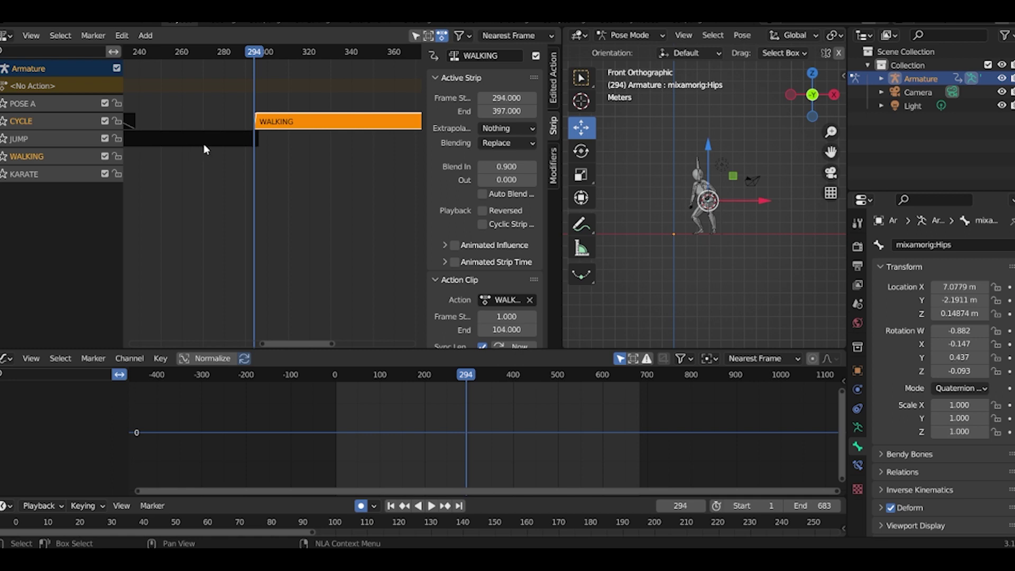
scroll(282, 142, "down", 4)
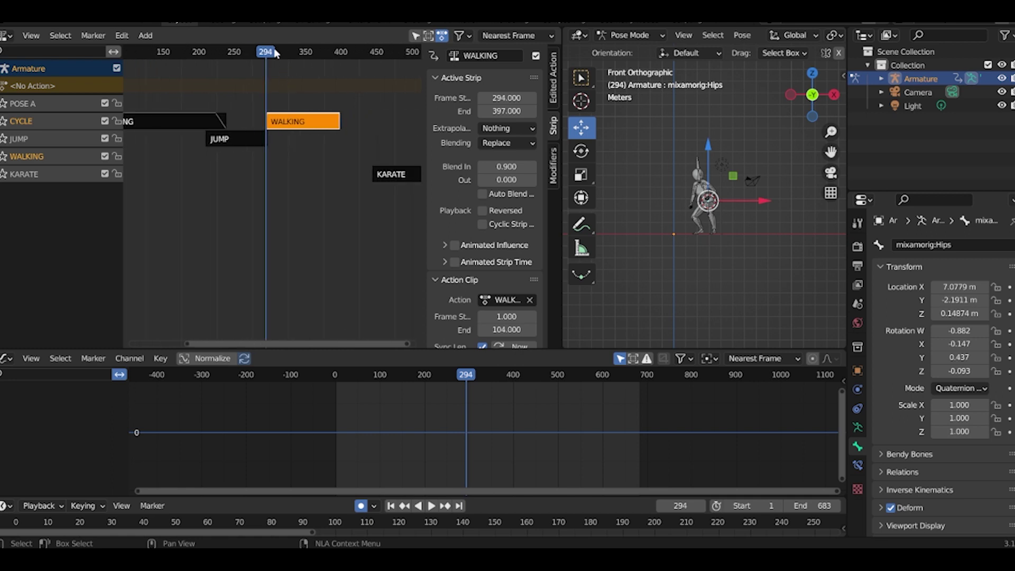
key("space")
key("Escape")
scroll(372, 256, "up", 2, "ctrl")
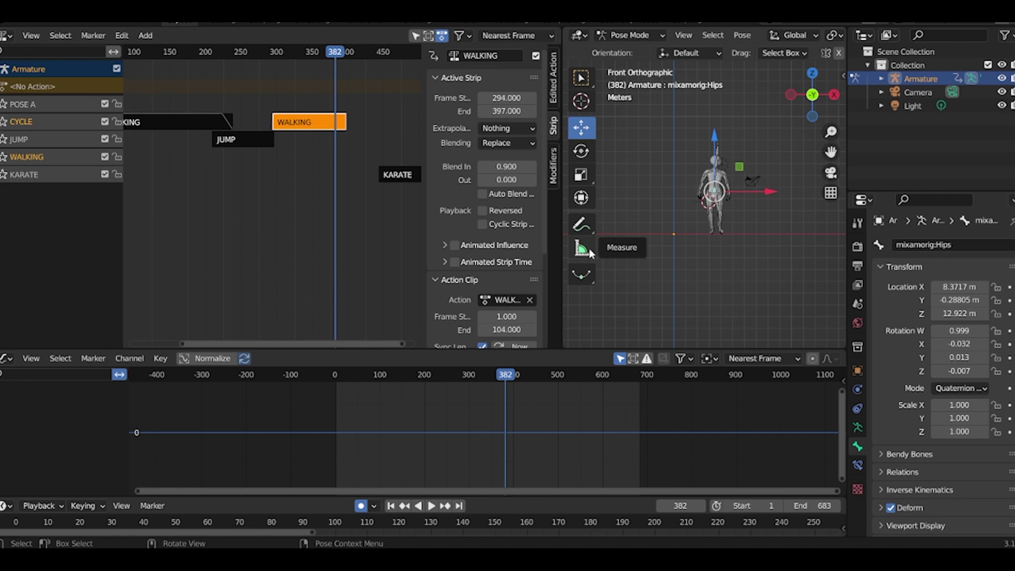
left_click(306, 163)
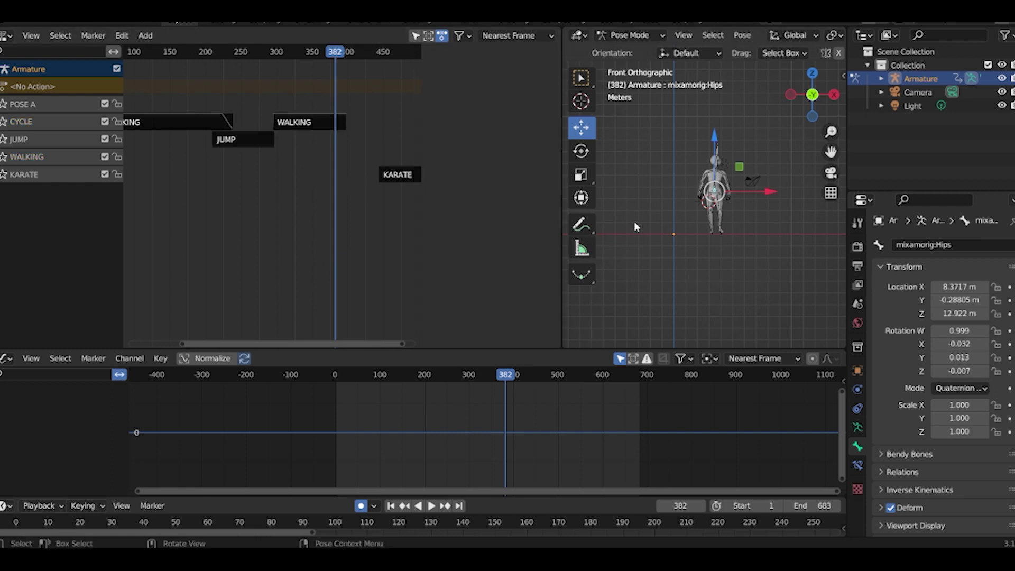
key("KP_3")
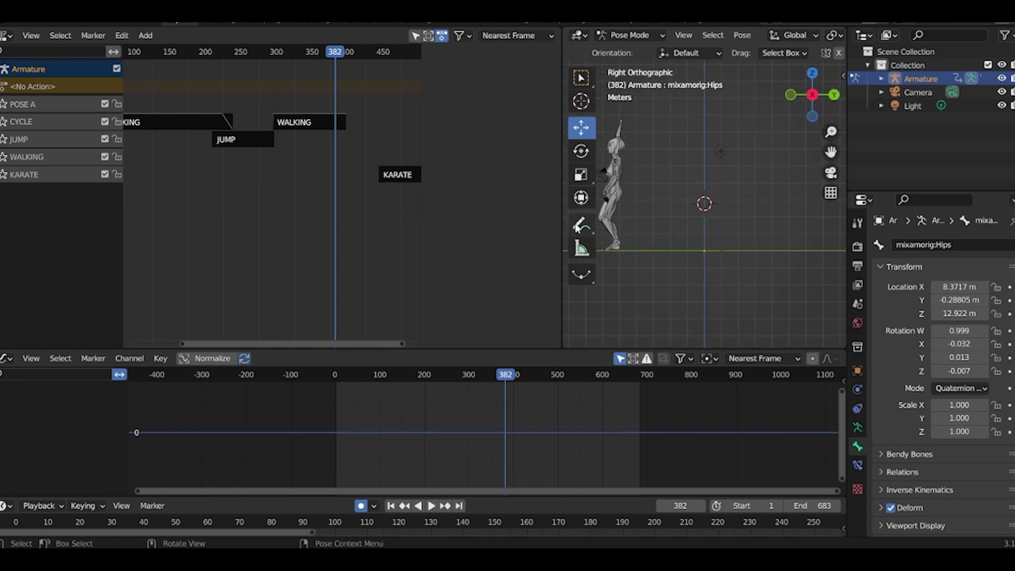
Try starting the KARATE strip at frame 392 and then at frame 340, playing around the end of WALKING.
left_click_drag(401, 175, 364, 174)
key("space")
left_click_drag(344, 56, 308, 78)
key("space")
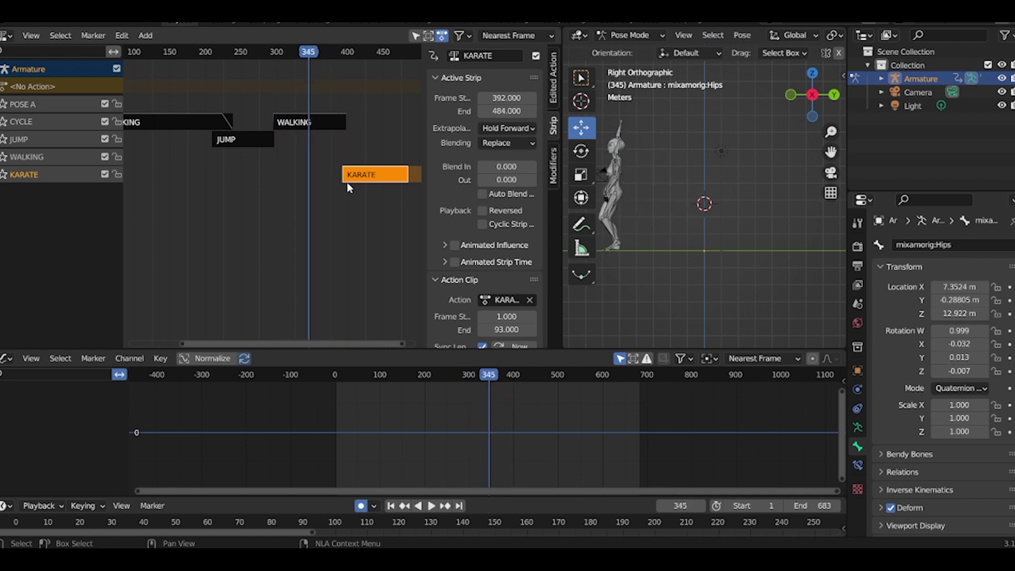
left_click_drag(356, 179, 319, 175)
key("space")
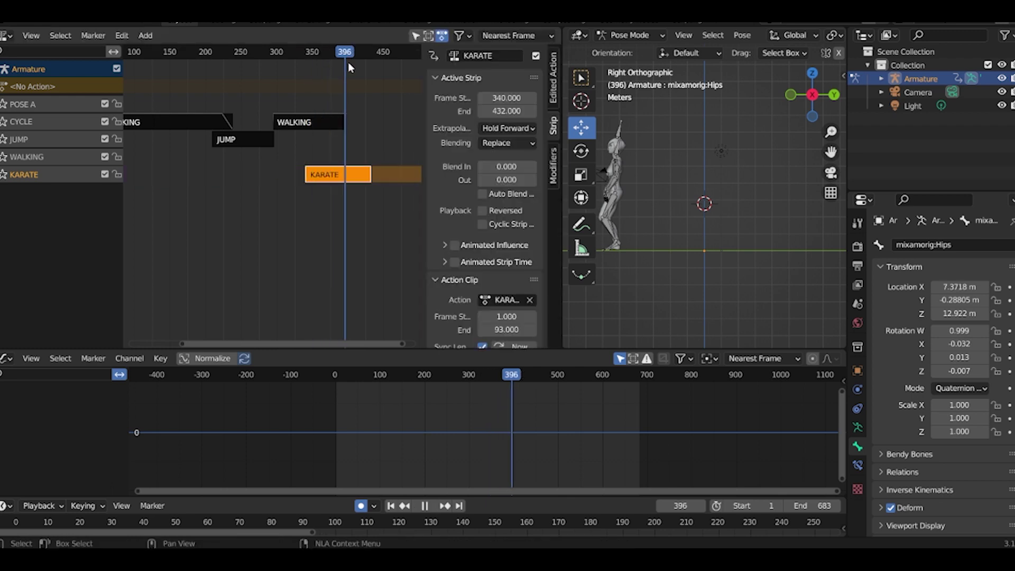
Try starting the KARATE strip at frame 375 and scrub to frame 420 to check the character's position.
key("space")
left_click_drag(336, 175, 361, 174)
left_click(362, 174)
key("space")
left_click(335, 56)
left_click_drag(339, 64, 363, 65)
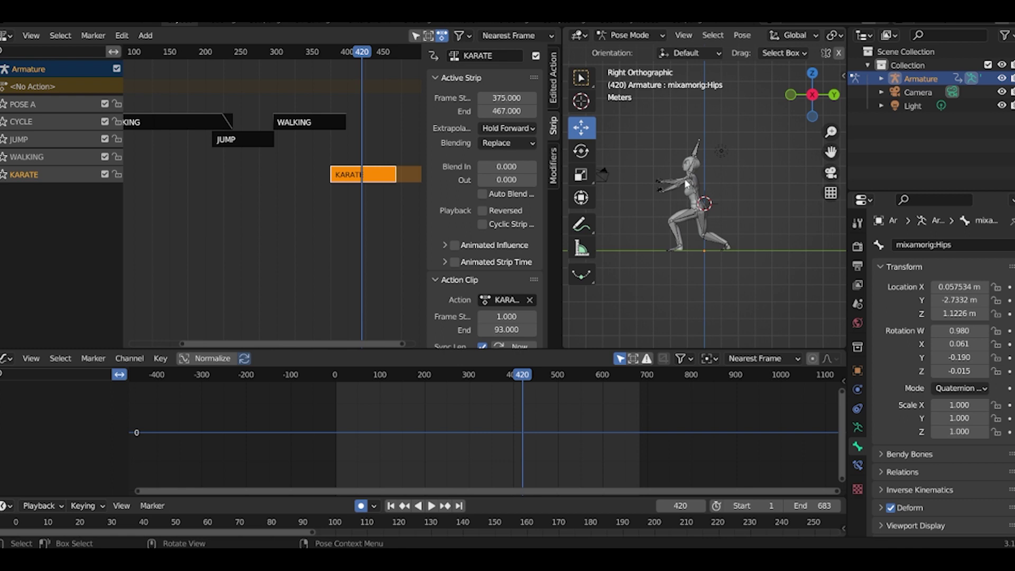
scroll(668, 218, "down", 2)
scroll(669, 219, "down", 1)
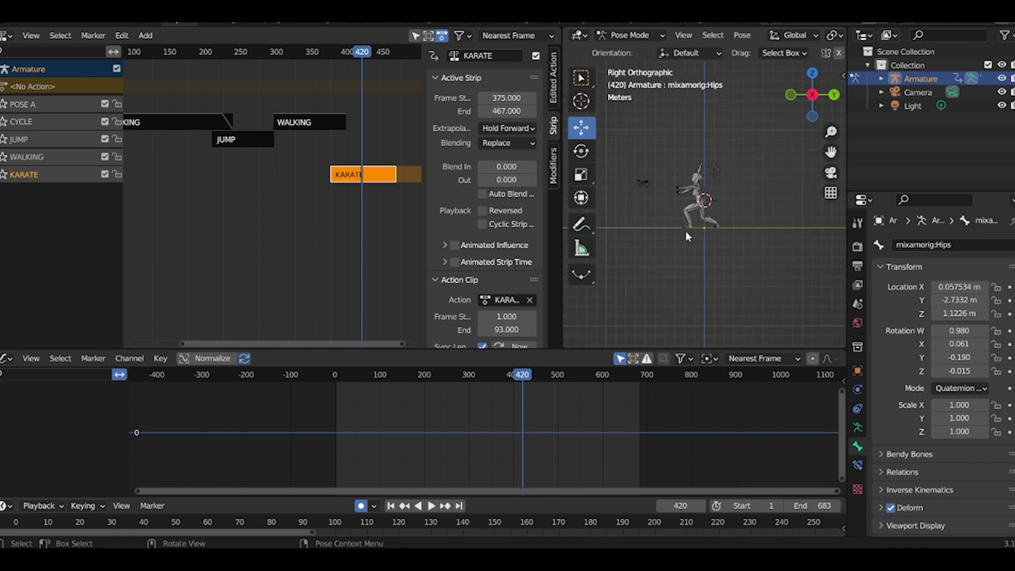
Go to frame 381, select the mixamorig:Hips bone and snap the 3D cursor to it.
left_click(325, 51)
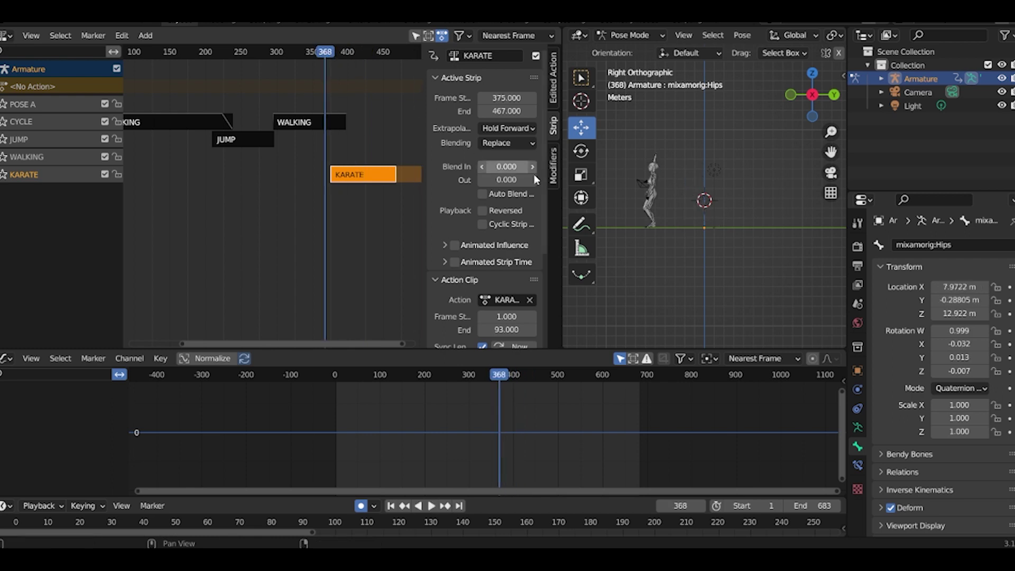
scroll(721, 267, "up", 3)
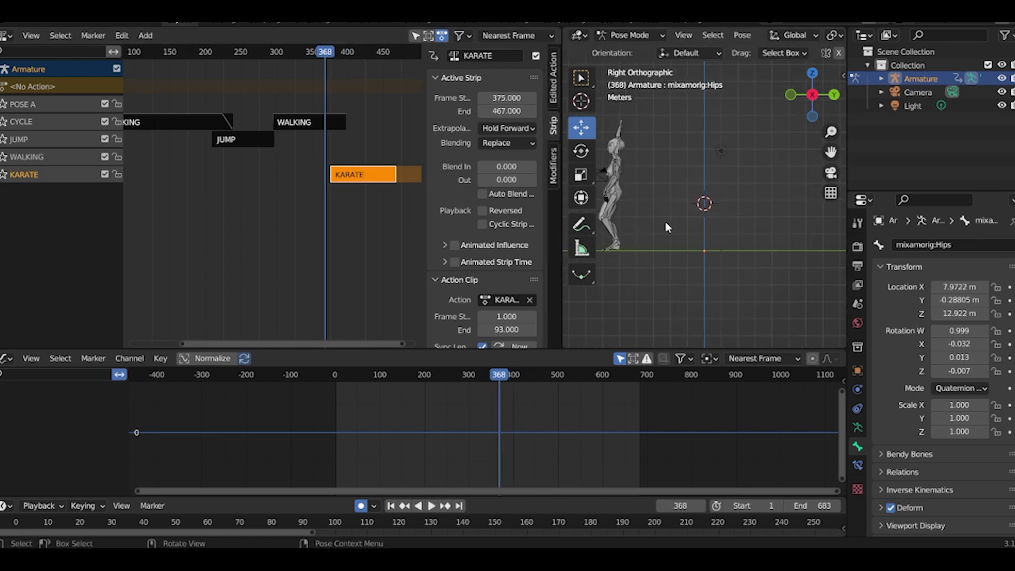
scroll(624, 225, "up", 1)
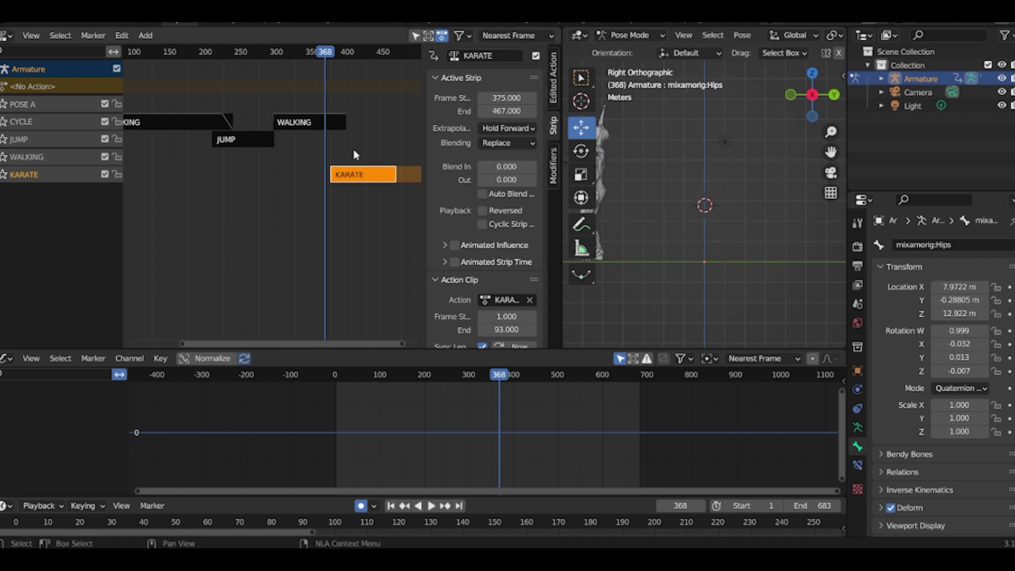
mouse_move(332, 52)
left_mouse_down()
mouse_move(359, 59)
mouse_move(337, 71)
left_mouse_up()
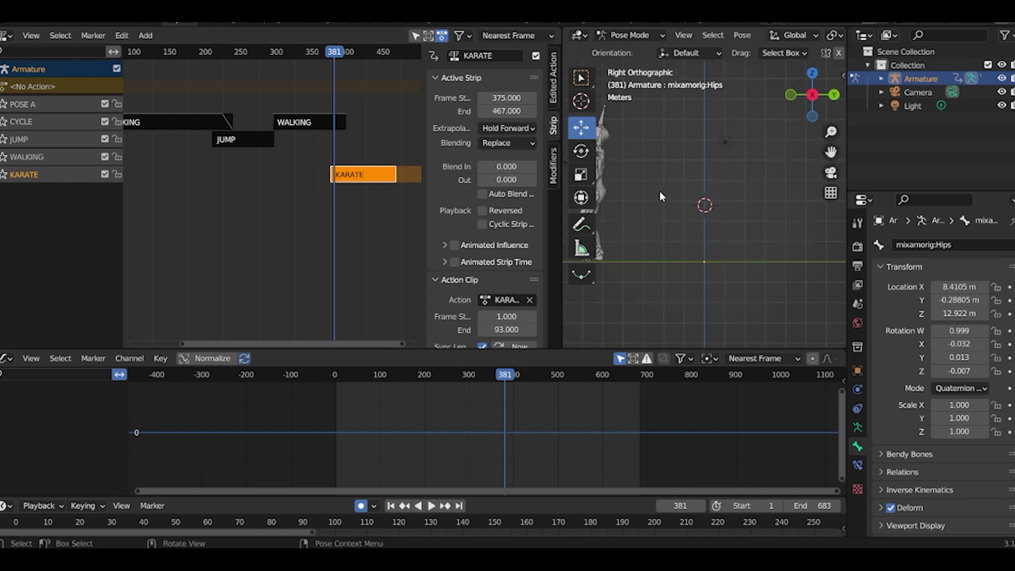
key("KP_Decimal")
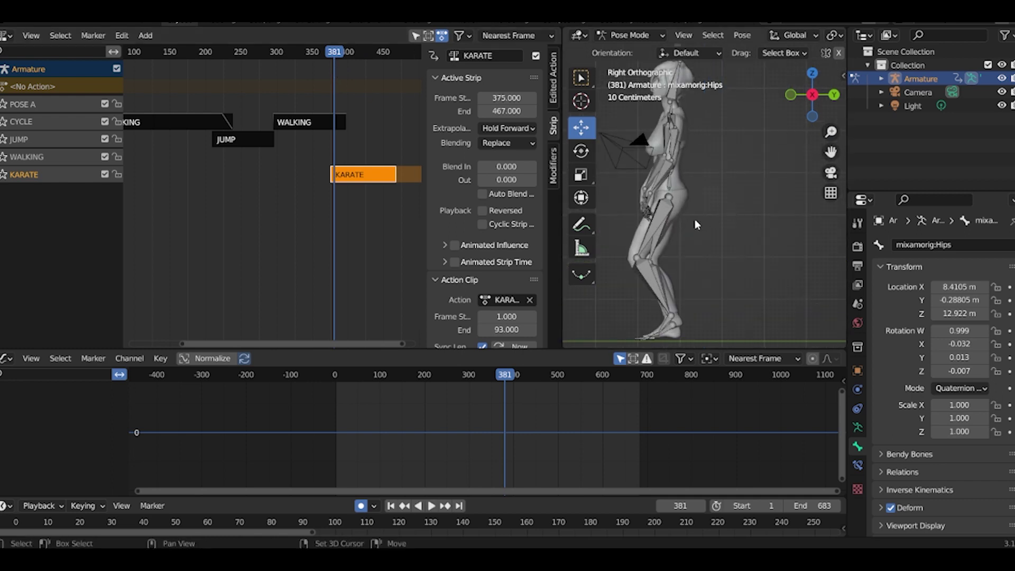
left_click(696, 188)
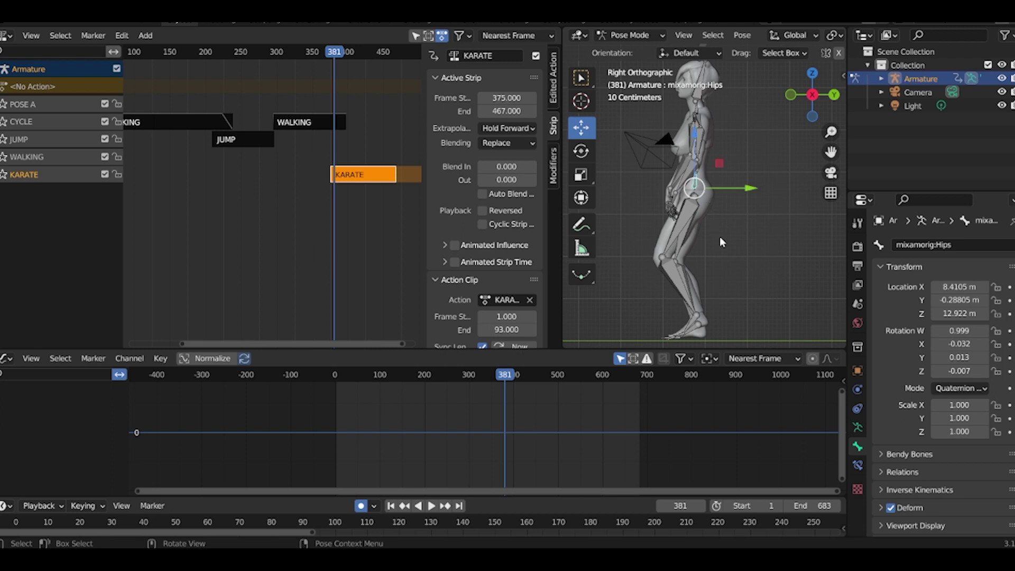
key("shift+s")
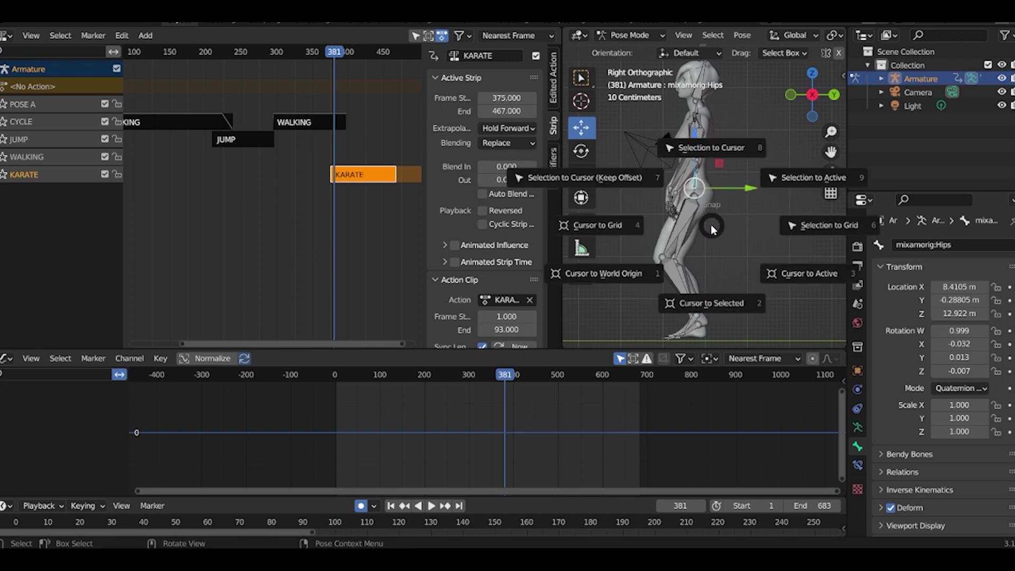
left_click(710, 302)
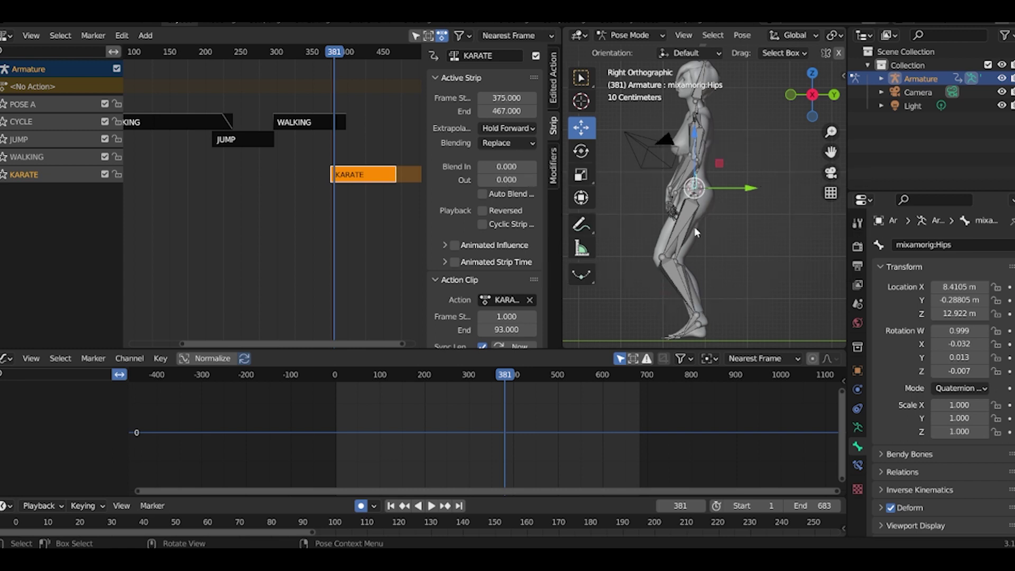
Move the KARATE strip to start at frame 396 and check the change from WALKING up to frame 398.
left_click_drag(337, 53, 331, 52)
key("g")
left_click(367, 147)
key("space")
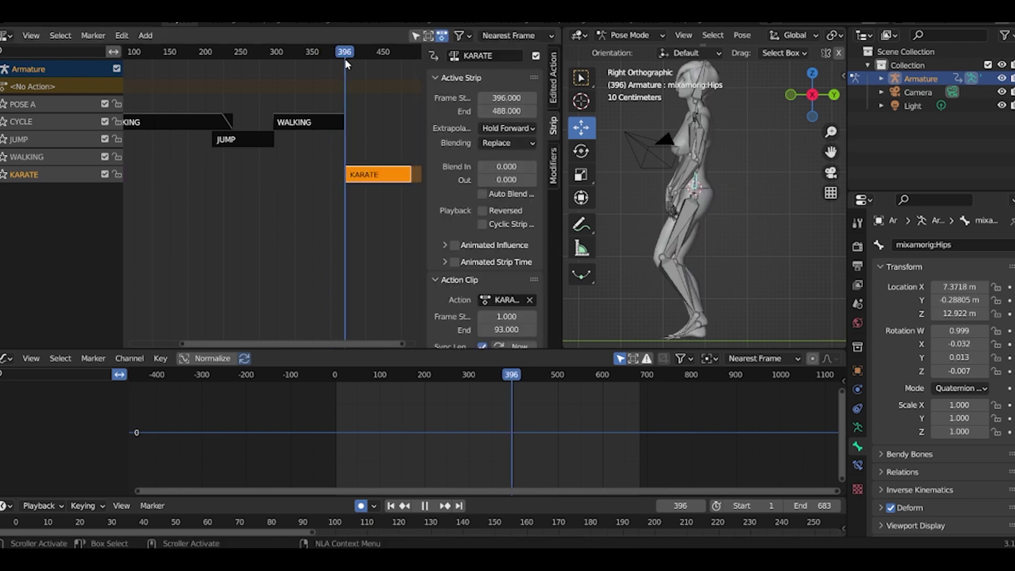
key("space")
scroll(825, 246, "down", 3)
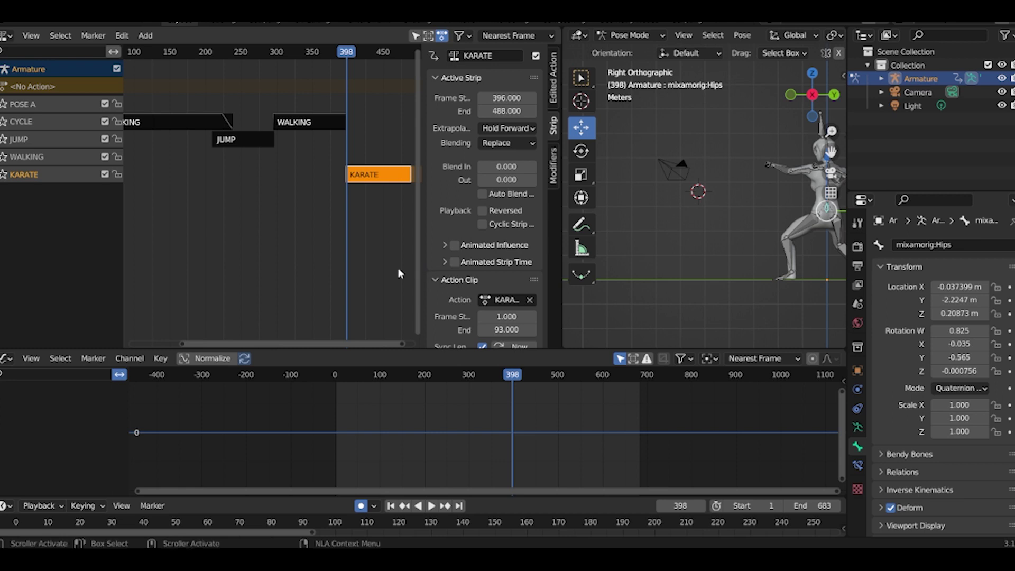
Enter tweak mode on the KARATE strip, isolate the hips' Z Location curve and shift it about 78 frames and 12.8 m, to Z 12.975 m.
key("Tab")
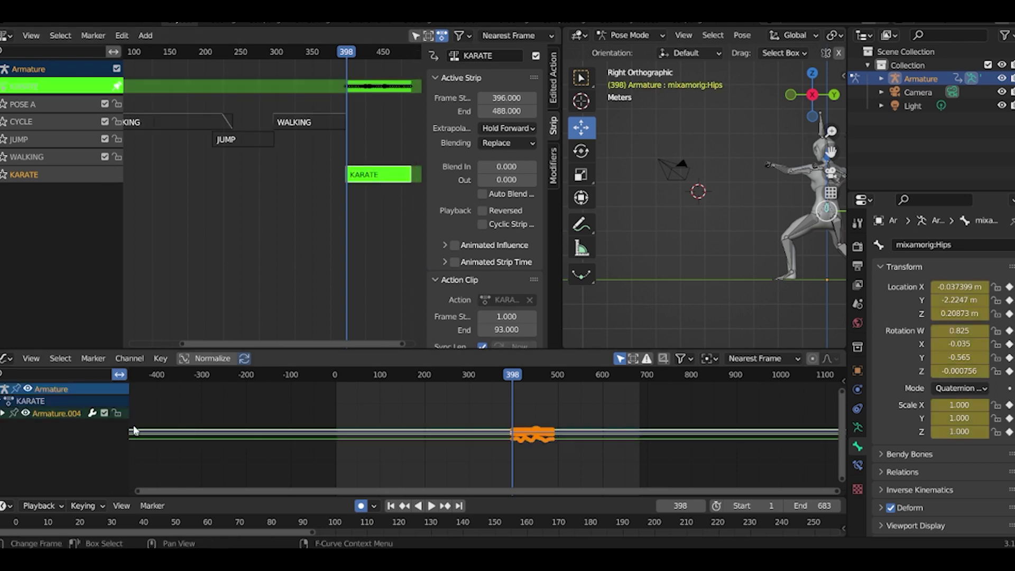
left_click(25, 413)
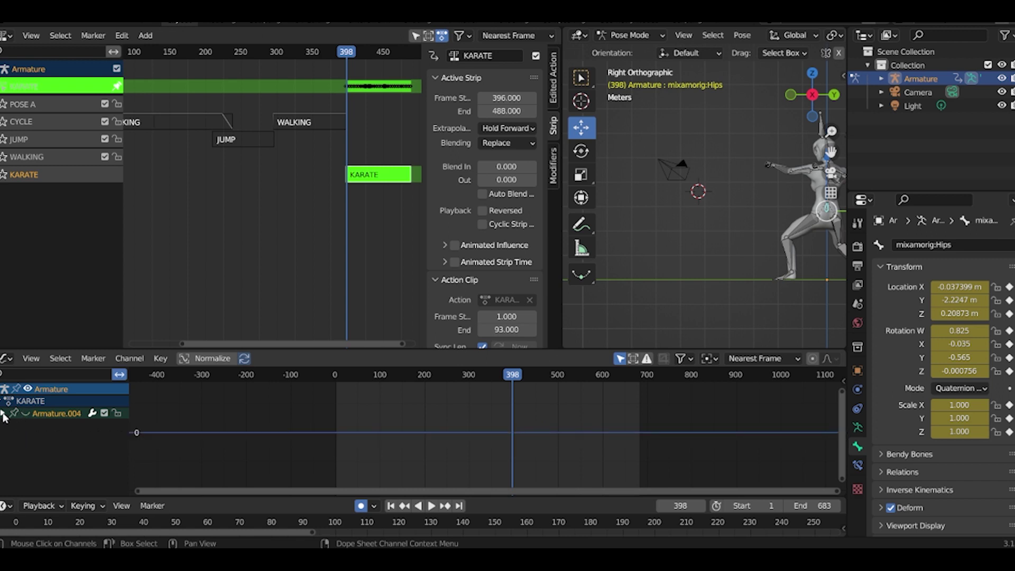
left_click(3, 413)
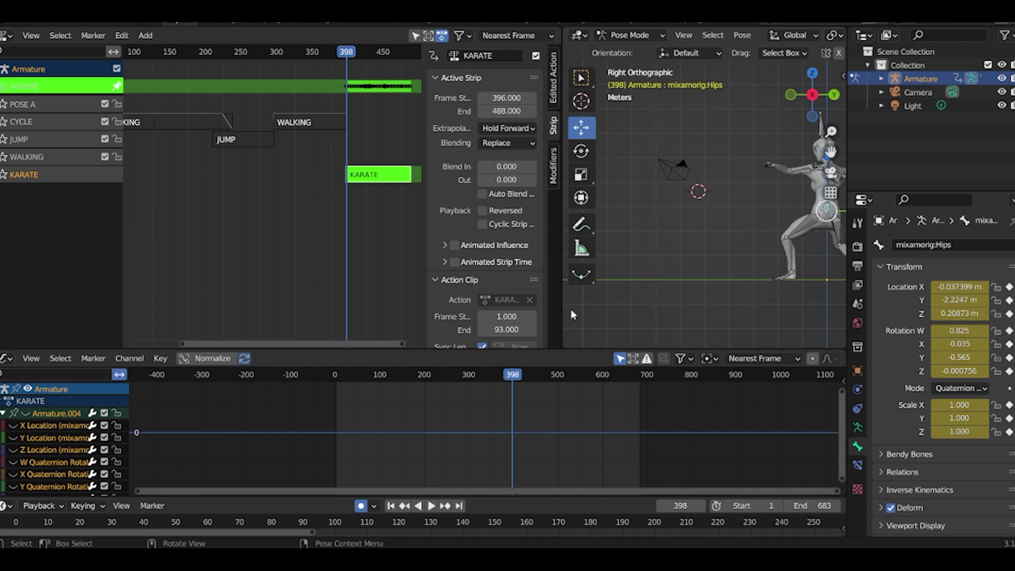
left_click(13, 450)
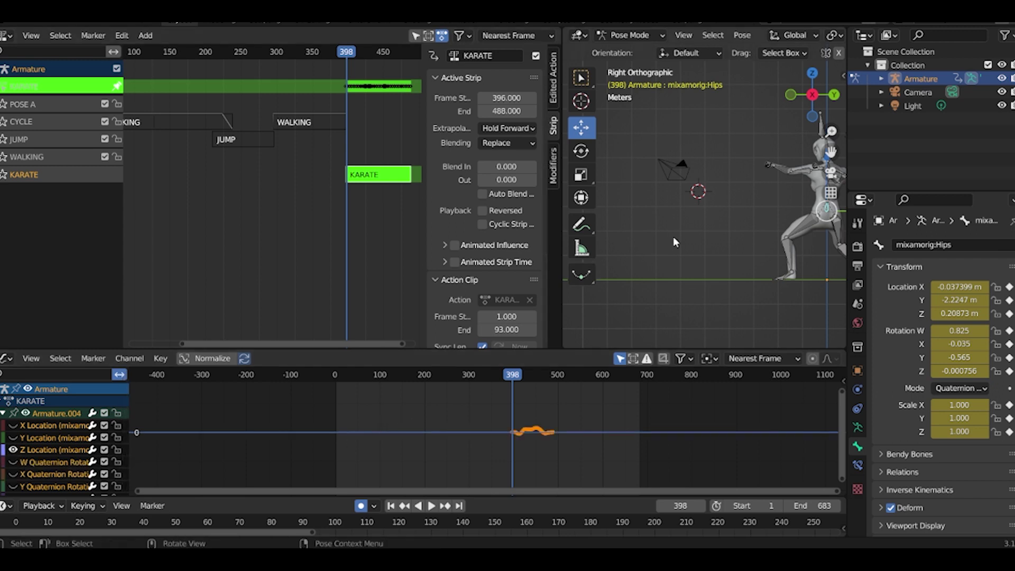
key("g")
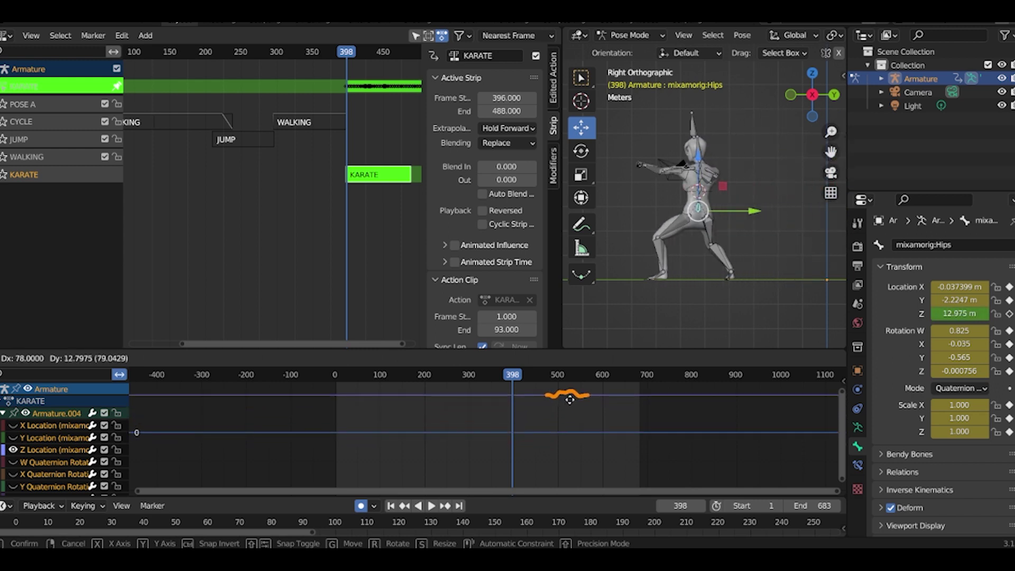
left_click(570, 404)
left_click(14, 437, "ctrl")
key("g")
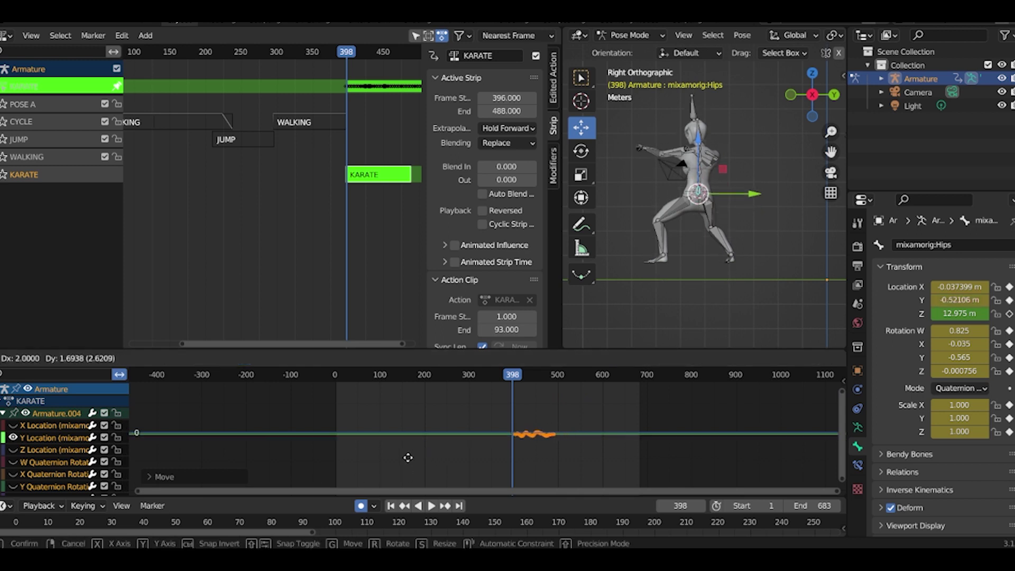
key("Escape")
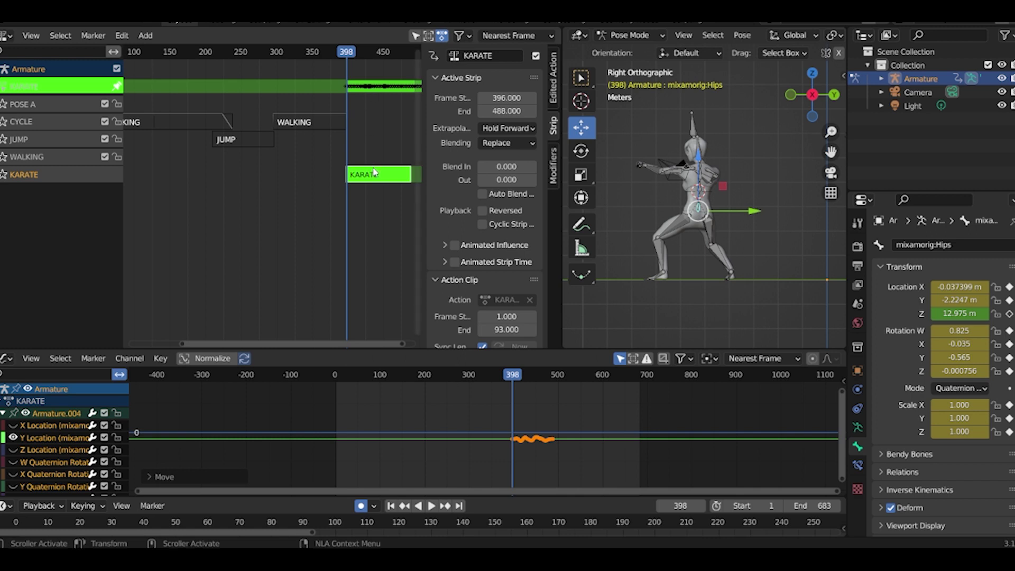
Leave tweak mode on the KARATE strip and play and scrub around frames 395 to 401 to check the transition from WALKING.
key("Tab")
key("space")
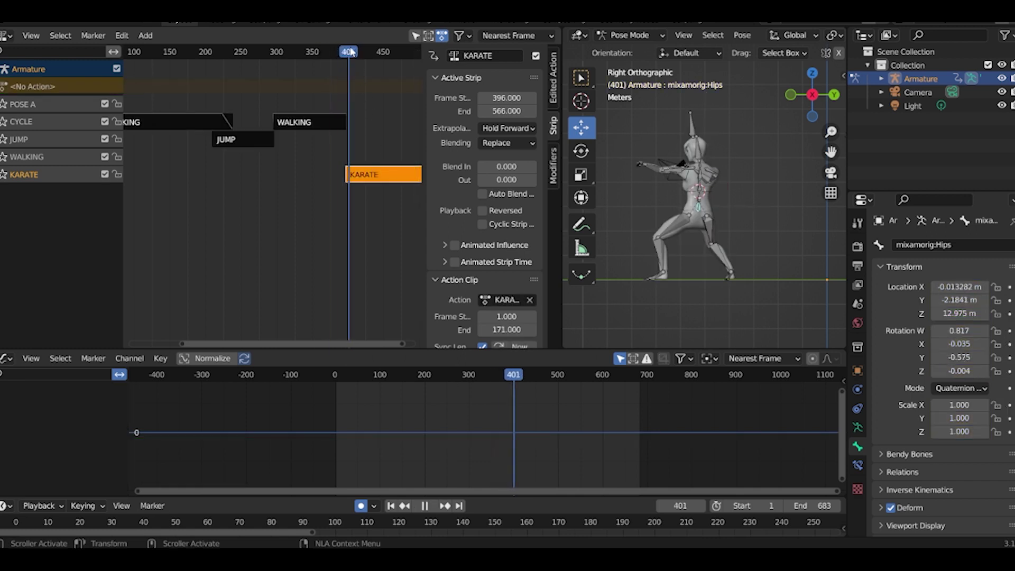
mouse_move(351, 51)
left_mouse_down()
mouse_move(333, 52)
mouse_move(345, 53)
left_mouse_up()
key("space")
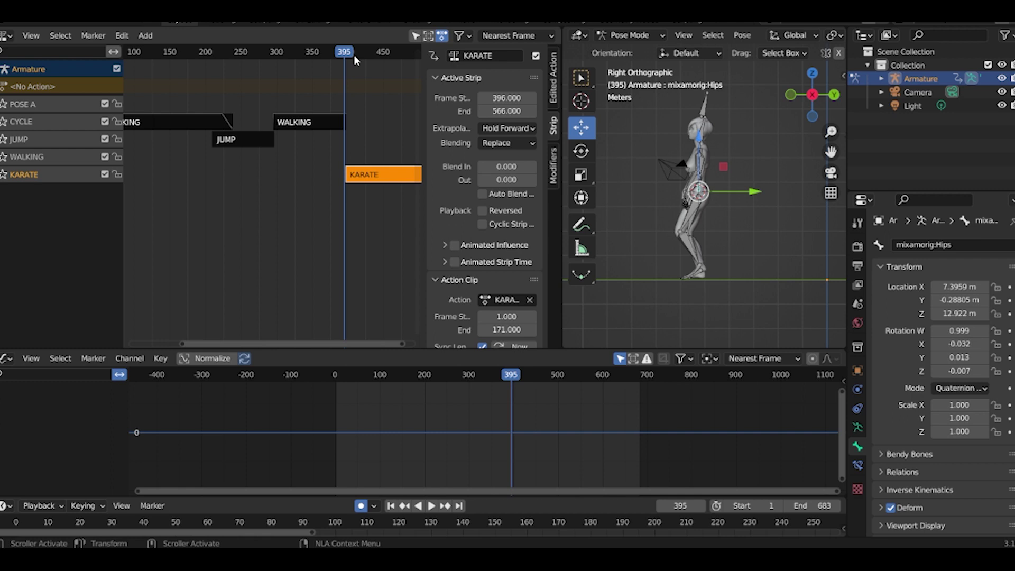
scroll(296, 223, "down", 5)
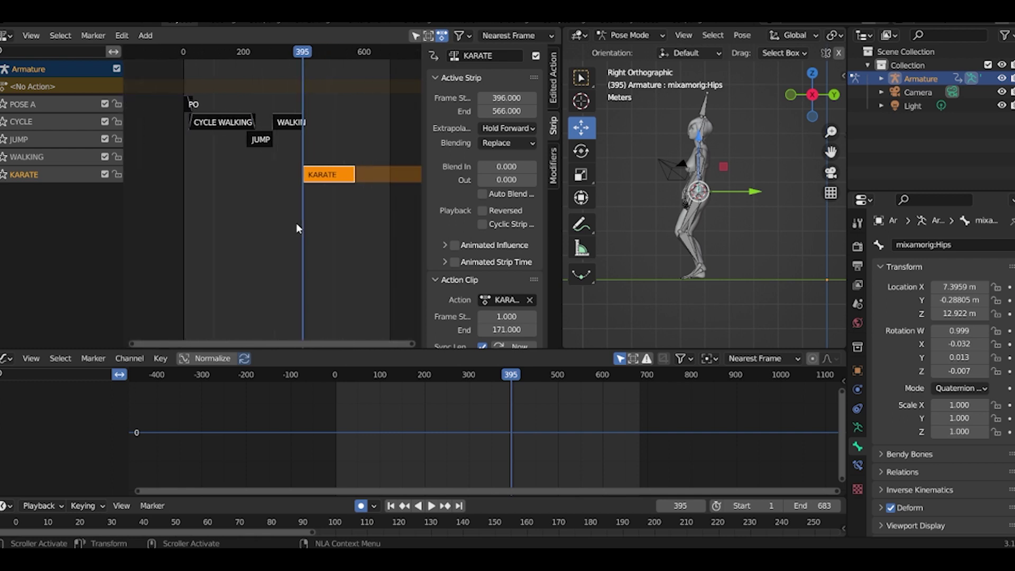